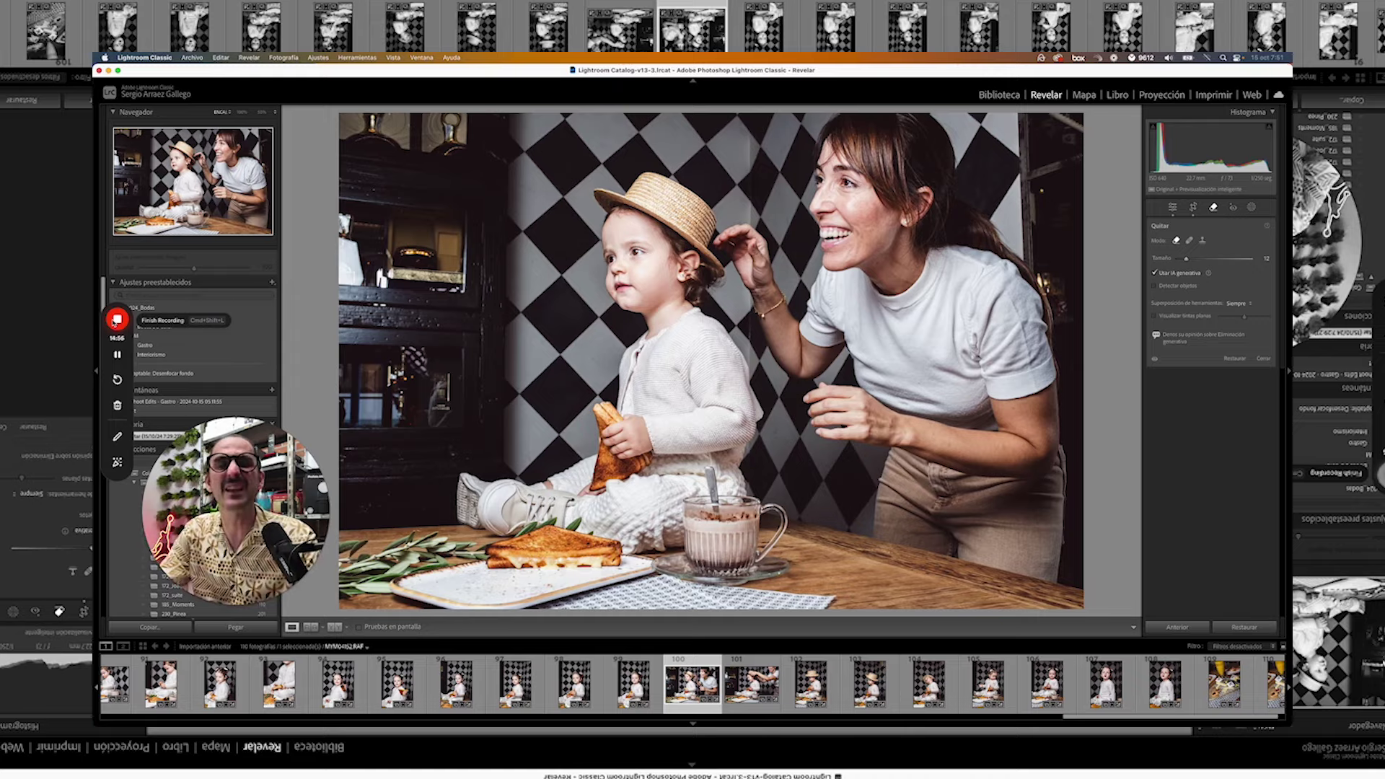
Redo and undo the smiling woman's removal twice to compare the portrait with and without her
{"action": "key", "text": "super+shift+z"}
{"action": "key", "text": "super+z"}
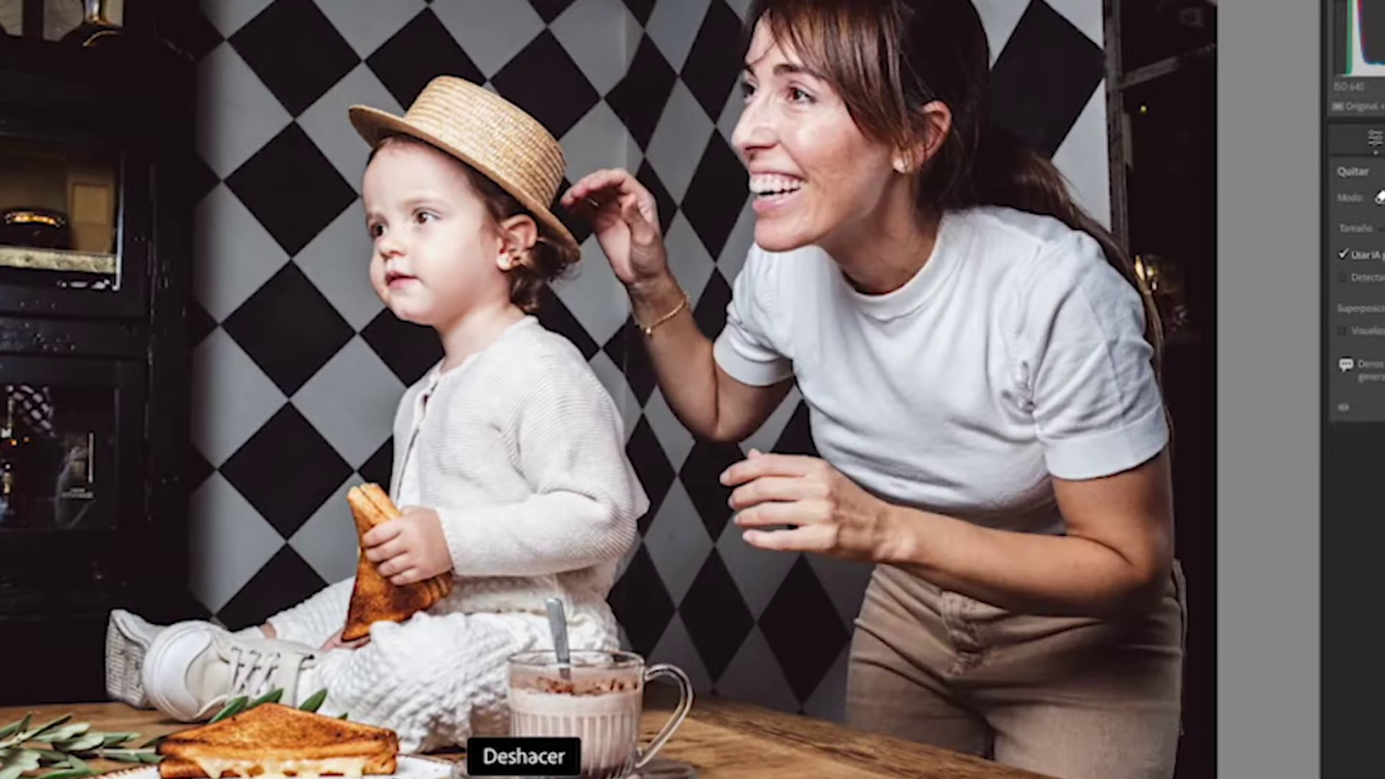
{"action": "key", "text": "super+shift+z"}
{"action": "key", "text": "super+z"}
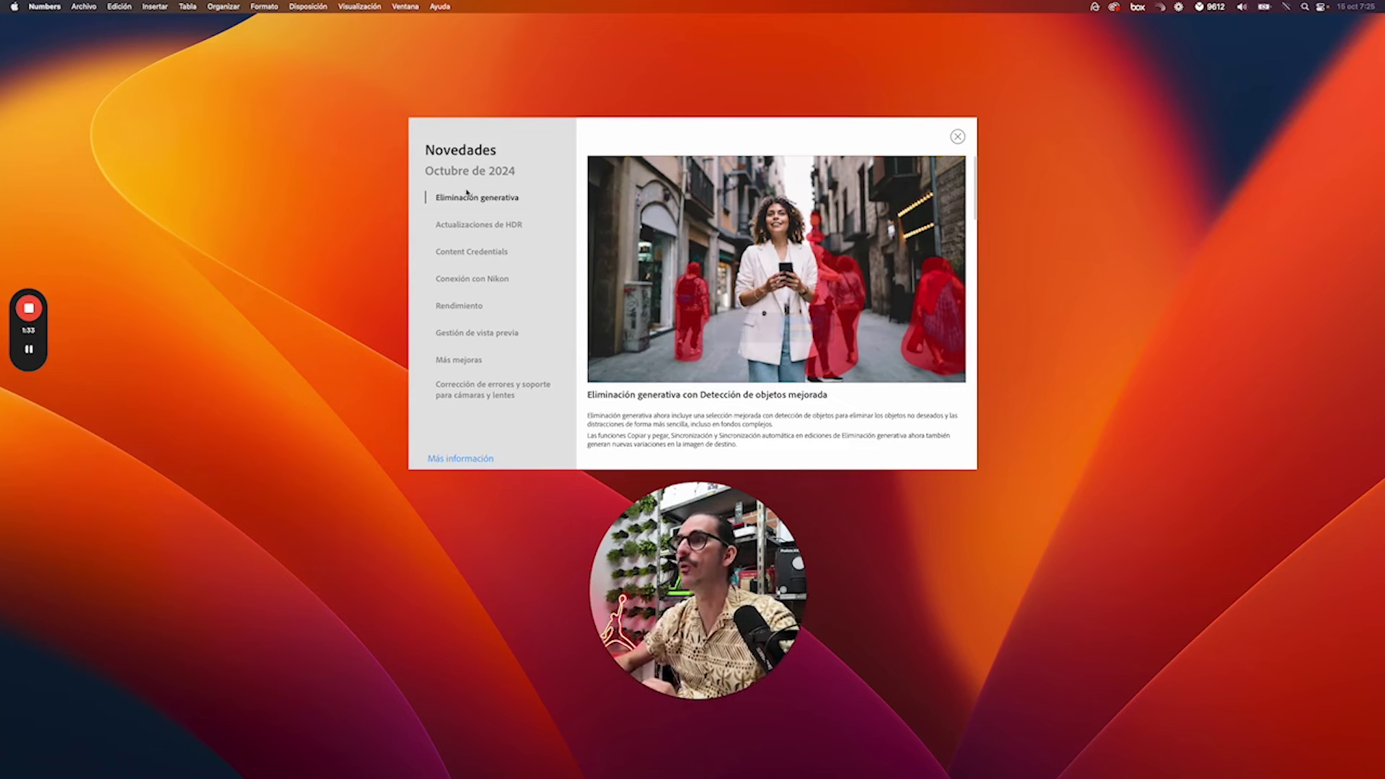
In the what's-new window, show the HDR updates news, then the Content Credentials item
{"action": "left_click", "coordinate": [461, 226]}
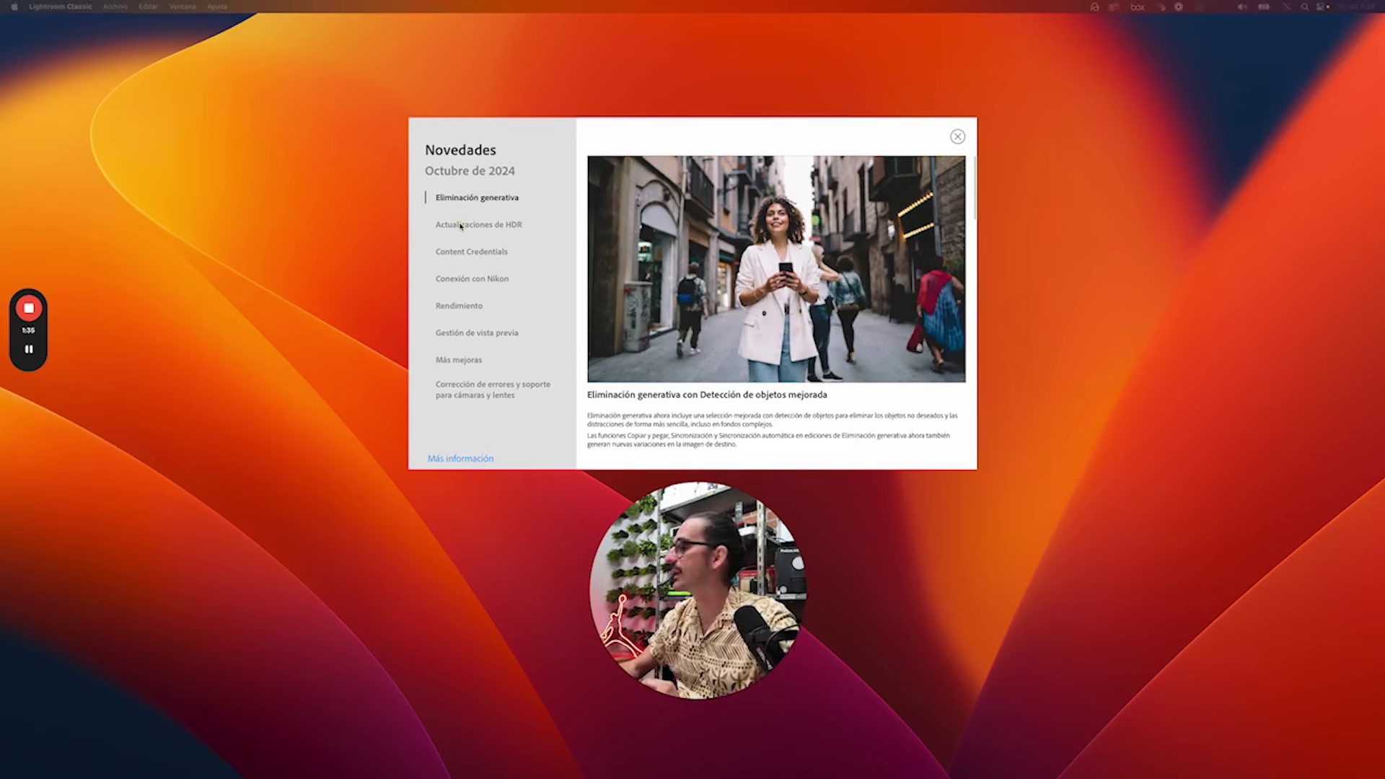
{"action": "left_click", "coordinate": [457, 226]}
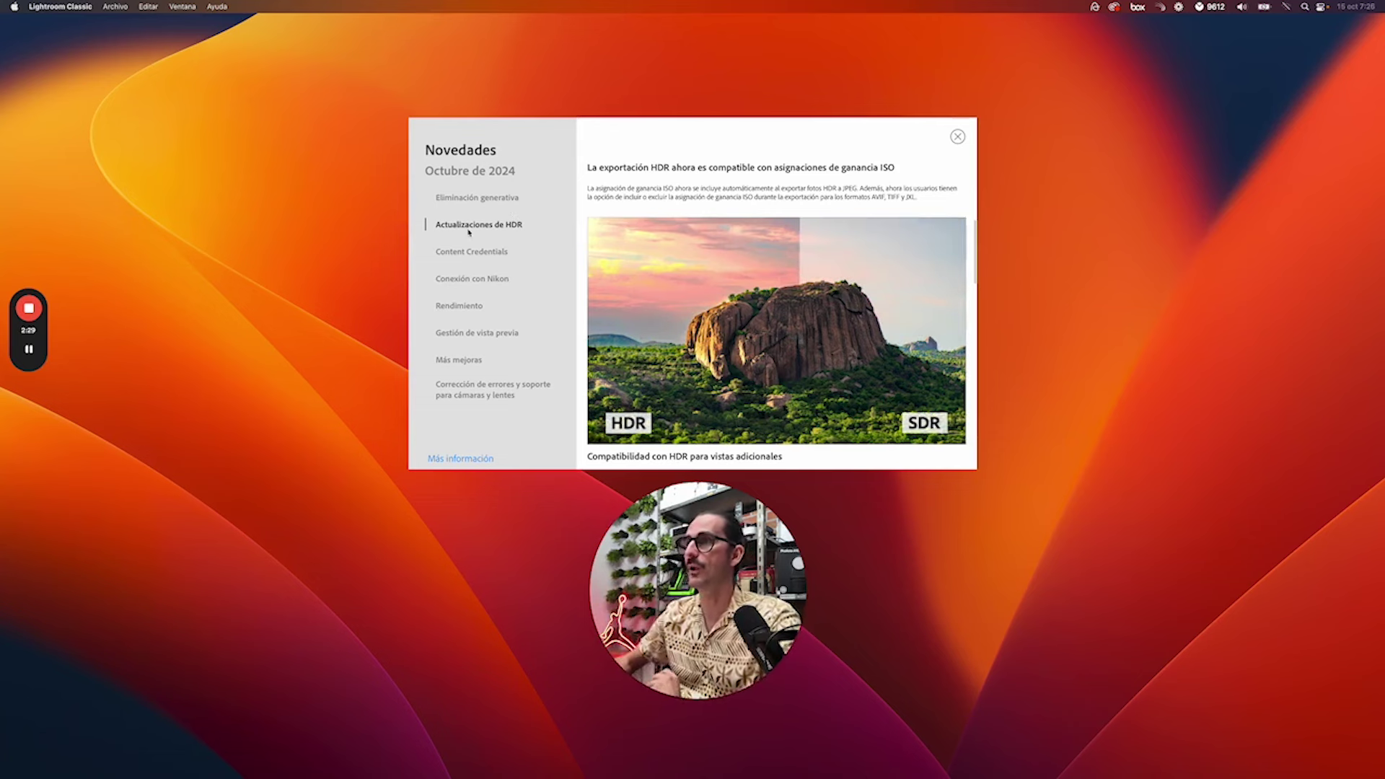
{"action": "left_click", "coordinate": [464, 252]}
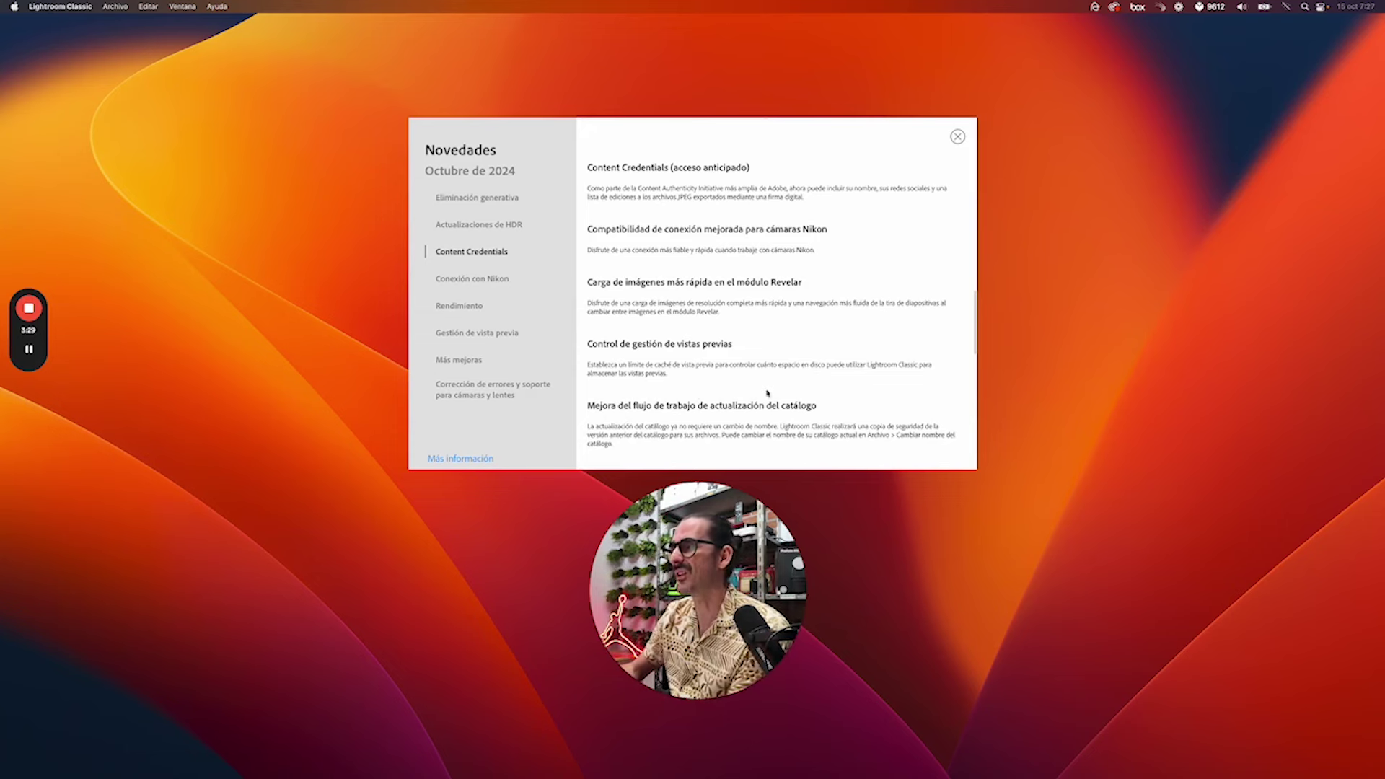
Open the Nikon connection news and scroll up and down through it
{"action": "left_click", "coordinate": [470, 284]}
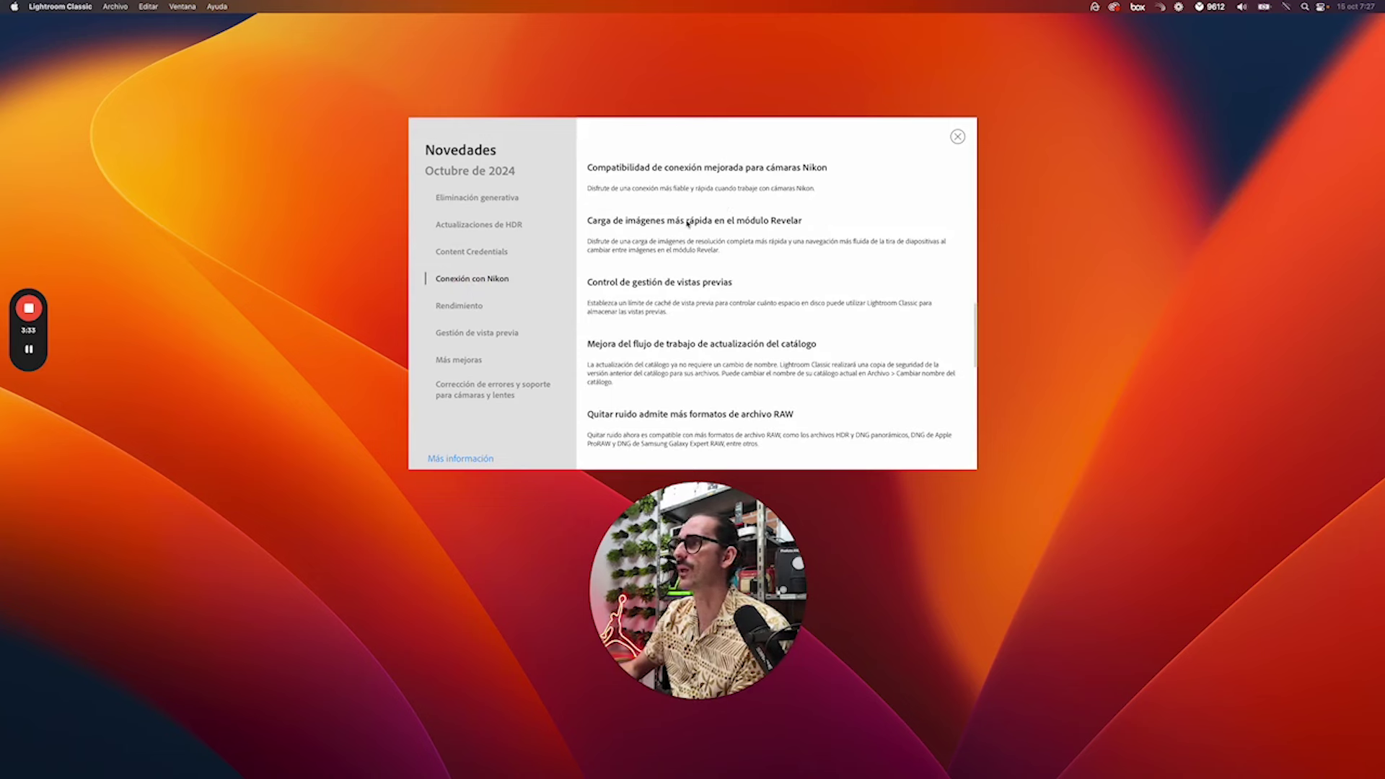
{"action": "scroll", "coordinate": [685, 227], "scroll_direction": "down", "scroll_amount": 3}
{"action": "scroll", "coordinate": [650, 231], "scroll_direction": "up", "scroll_amount": 3}
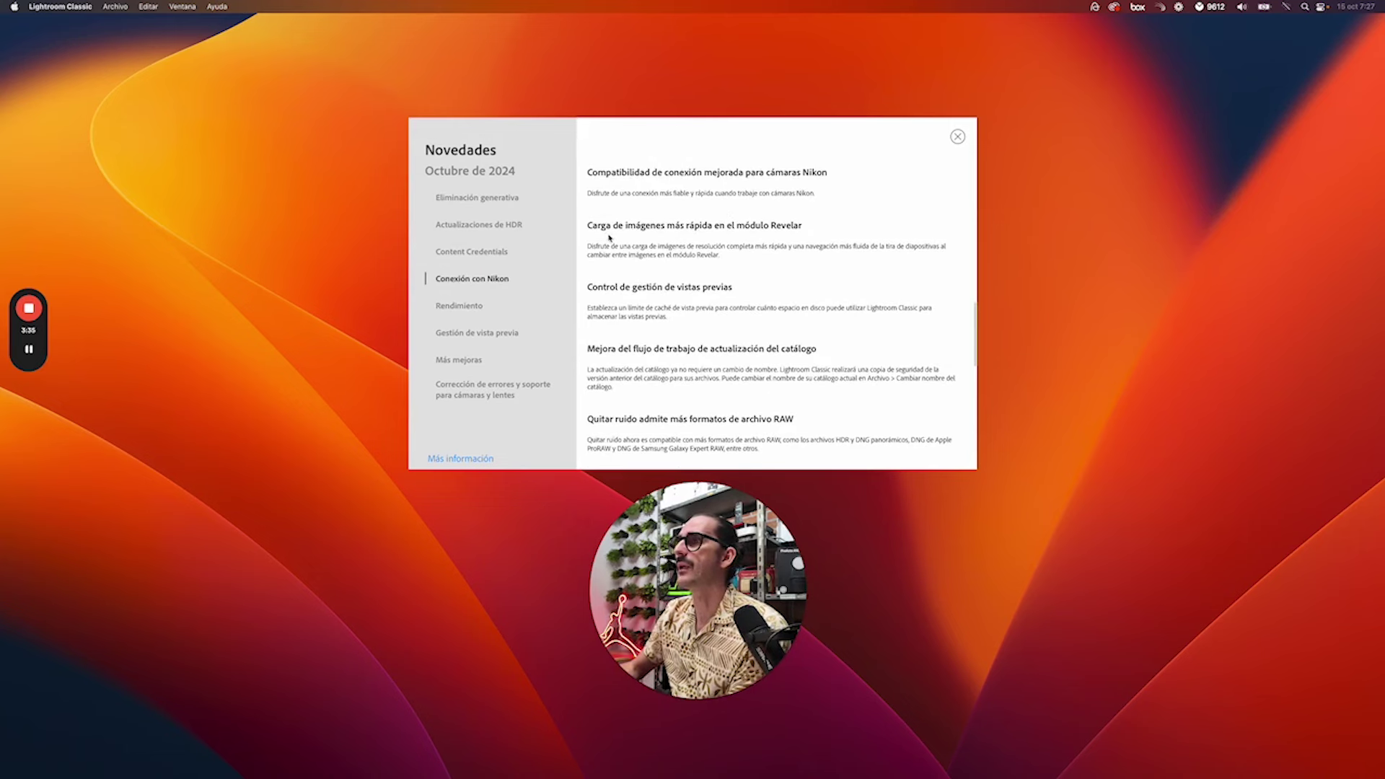
{"action": "scroll", "coordinate": [711, 282], "scroll_direction": "down", "scroll_amount": 1}
{"action": "scroll", "coordinate": [700, 288], "scroll_direction": "down", "scroll_amount": 2}
{"action": "scroll", "coordinate": [689, 297], "scroll_direction": "down", "scroll_amount": 1}
{"action": "scroll", "coordinate": [678, 304], "scroll_direction": "down", "scroll_amount": 2}
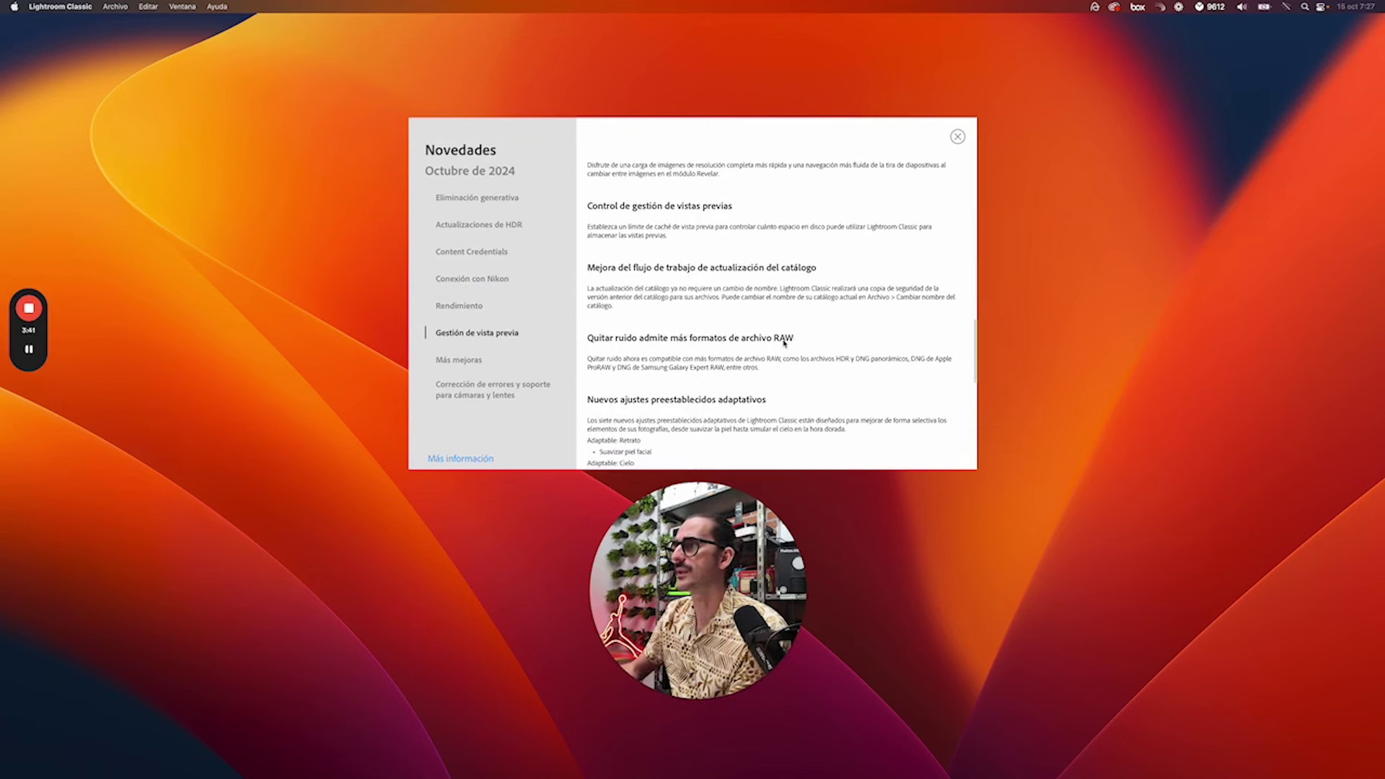
{"action": "scroll", "coordinate": [768, 358], "scroll_direction": "down", "scroll_amount": 3}
{"action": "scroll", "coordinate": [768, 358], "scroll_direction": "down", "scroll_amount": 1}
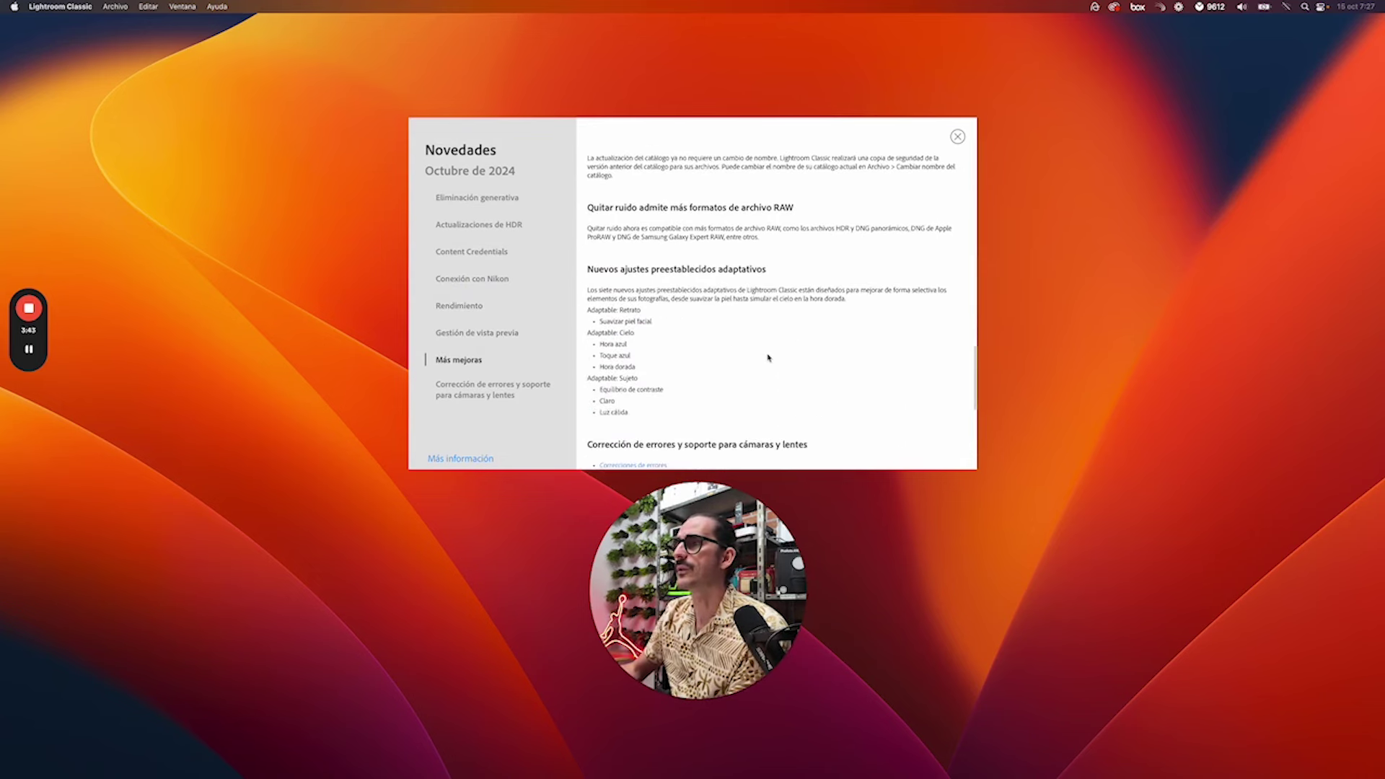
{"action": "scroll", "coordinate": [812, 281], "scroll_direction": "up", "scroll_amount": 1}
{"action": "scroll", "coordinate": [722, 281], "scroll_direction": "up", "scroll_amount": 4}
{"action": "scroll", "coordinate": [722, 288], "scroll_direction": "up", "scroll_amount": 1}
{"action": "scroll", "coordinate": [722, 289], "scroll_direction": "up", "scroll_amount": 3}
{"action": "scroll", "coordinate": [722, 289], "scroll_direction": "up", "scroll_amount": 1}
{"action": "scroll", "coordinate": [721, 289], "scroll_direction": "down", "scroll_amount": 5}
{"action": "scroll", "coordinate": [722, 289], "scroll_direction": "down", "scroll_amount": 1}
{"action": "scroll", "coordinate": [721, 288], "scroll_direction": "down", "scroll_amount": 1}
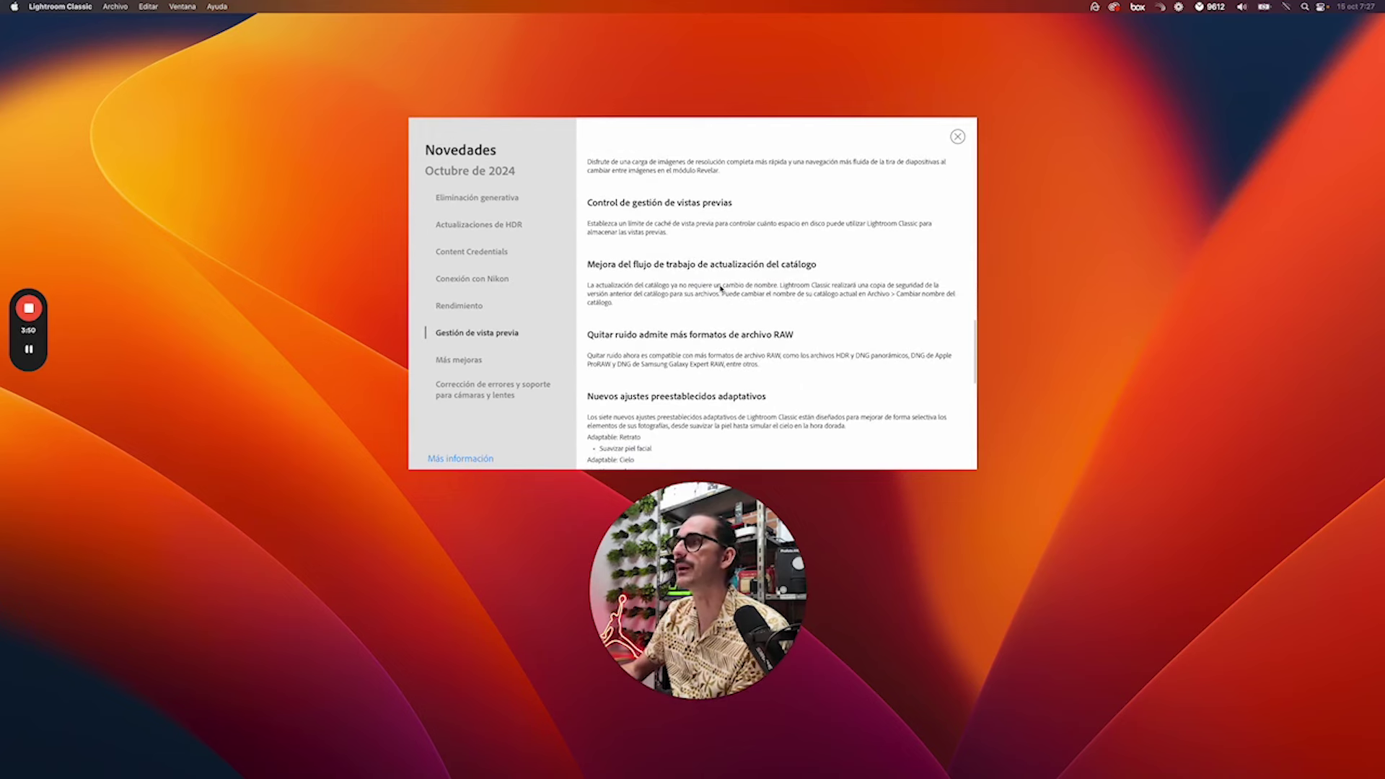
Scroll through the remaining notes to the bug fixes and camera/lens support section, then Generative Remove
{"action": "scroll", "coordinate": [657, 286], "scroll_direction": "up", "scroll_amount": 2}
{"action": "scroll", "coordinate": [657, 286], "scroll_direction": "down", "scroll_amount": 1}
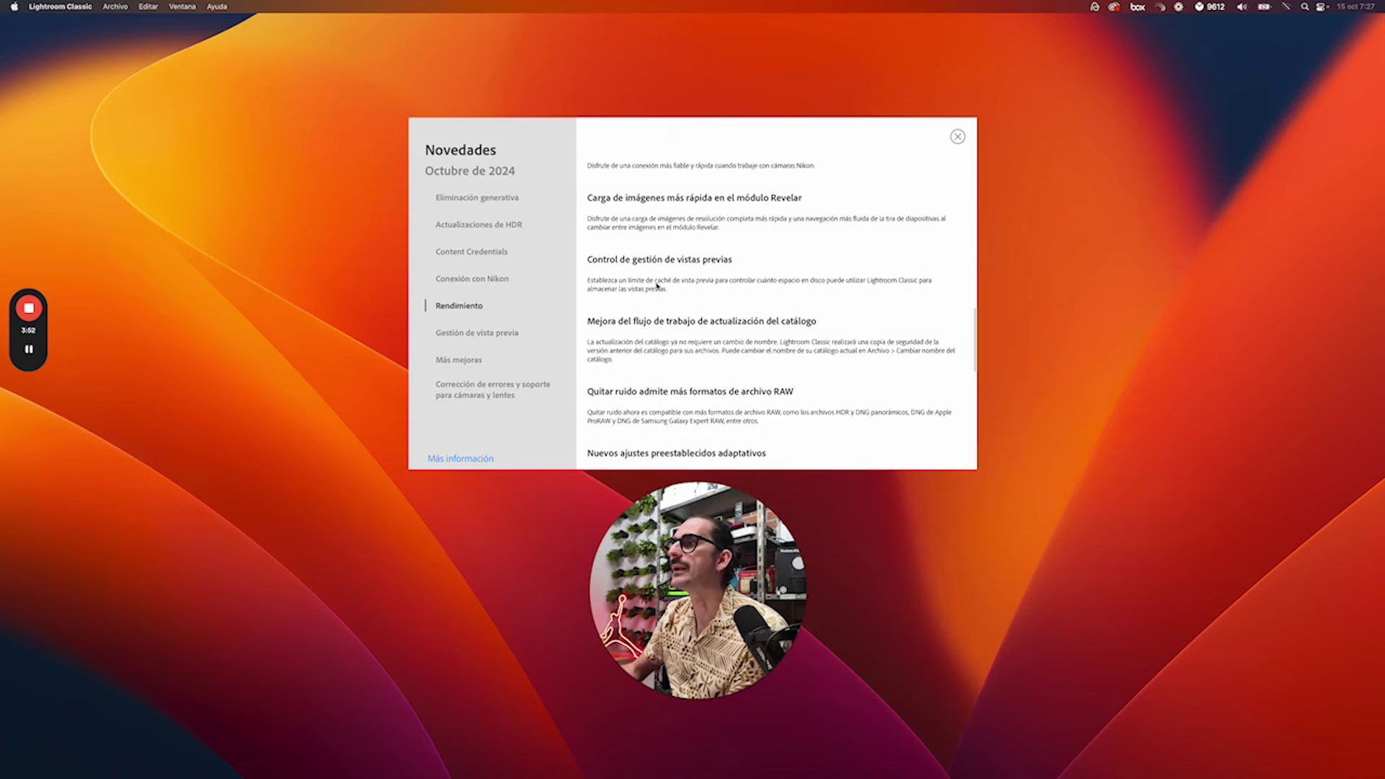
{"action": "scroll", "coordinate": [657, 286], "scroll_direction": "down", "scroll_amount": 1}
{"action": "scroll", "coordinate": [659, 285], "scroll_direction": "down", "scroll_amount": 2}
{"action": "scroll", "coordinate": [659, 347], "scroll_direction": "down", "scroll_amount": 1}
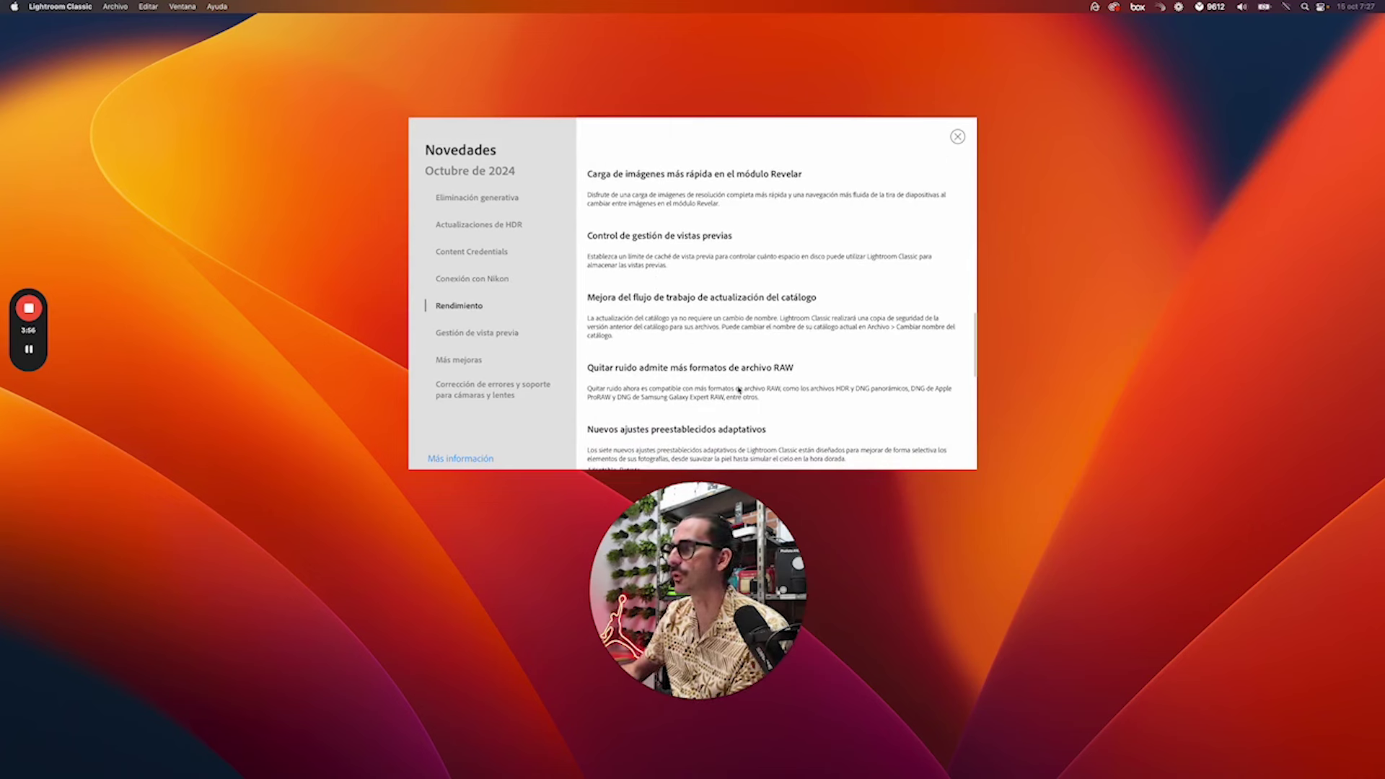
{"action": "scroll", "coordinate": [761, 387], "scroll_direction": "down", "scroll_amount": 2}
{"action": "scroll", "coordinate": [762, 386], "scroll_direction": "down", "scroll_amount": 1}
{"action": "scroll", "coordinate": [761, 386], "scroll_direction": "down", "scroll_amount": 2}
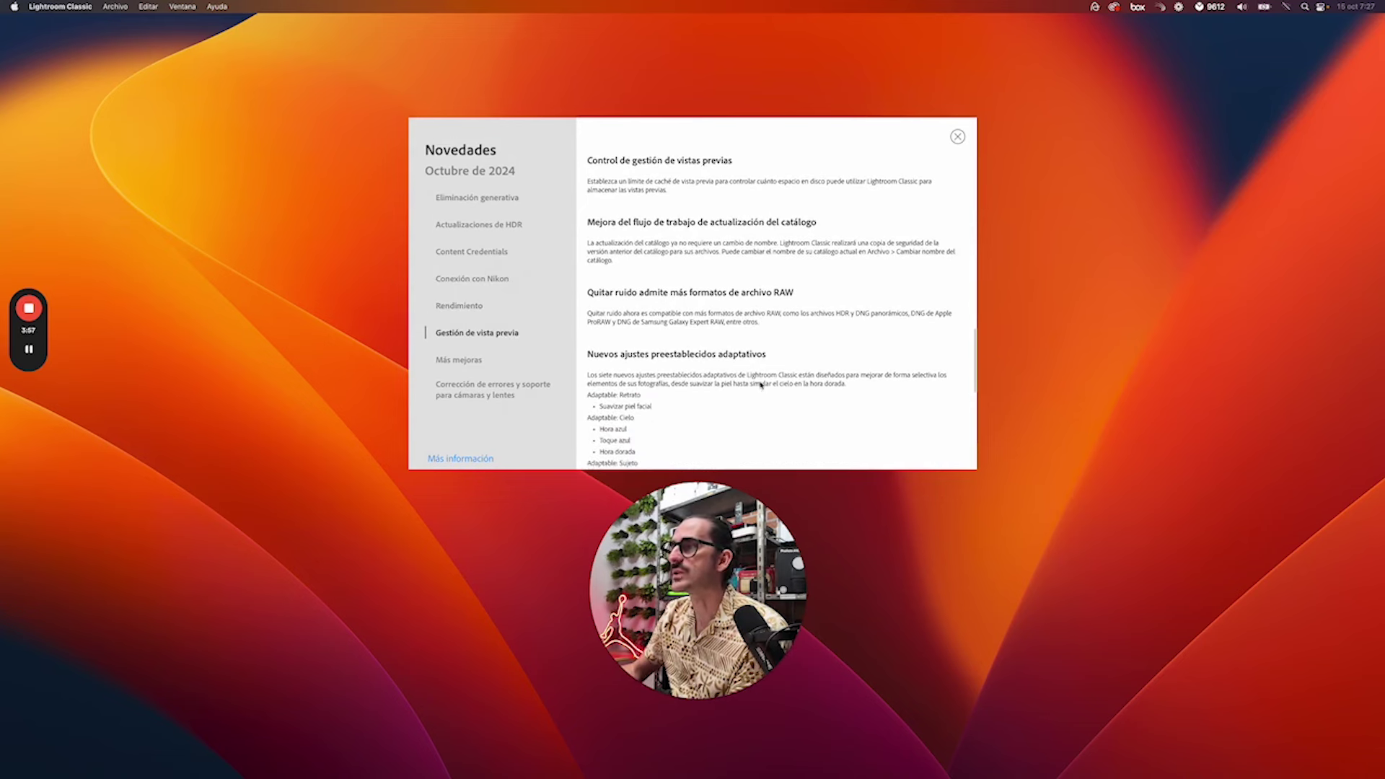
{"action": "scroll", "coordinate": [695, 367], "scroll_direction": "down", "scroll_amount": 1}
{"action": "scroll", "coordinate": [699, 363], "scroll_direction": "down", "scroll_amount": 2}
{"action": "scroll", "coordinate": [699, 362], "scroll_direction": "down", "scroll_amount": 1}
{"action": "scroll", "coordinate": [699, 362], "scroll_direction": "down", "scroll_amount": 1}
{"action": "scroll", "coordinate": [652, 365], "scroll_direction": "down", "scroll_amount": 1}
{"action": "scroll", "coordinate": [653, 365], "scroll_direction": "down", "scroll_amount": 1}
{"action": "scroll", "coordinate": [652, 365], "scroll_direction": "down", "scroll_amount": 2}
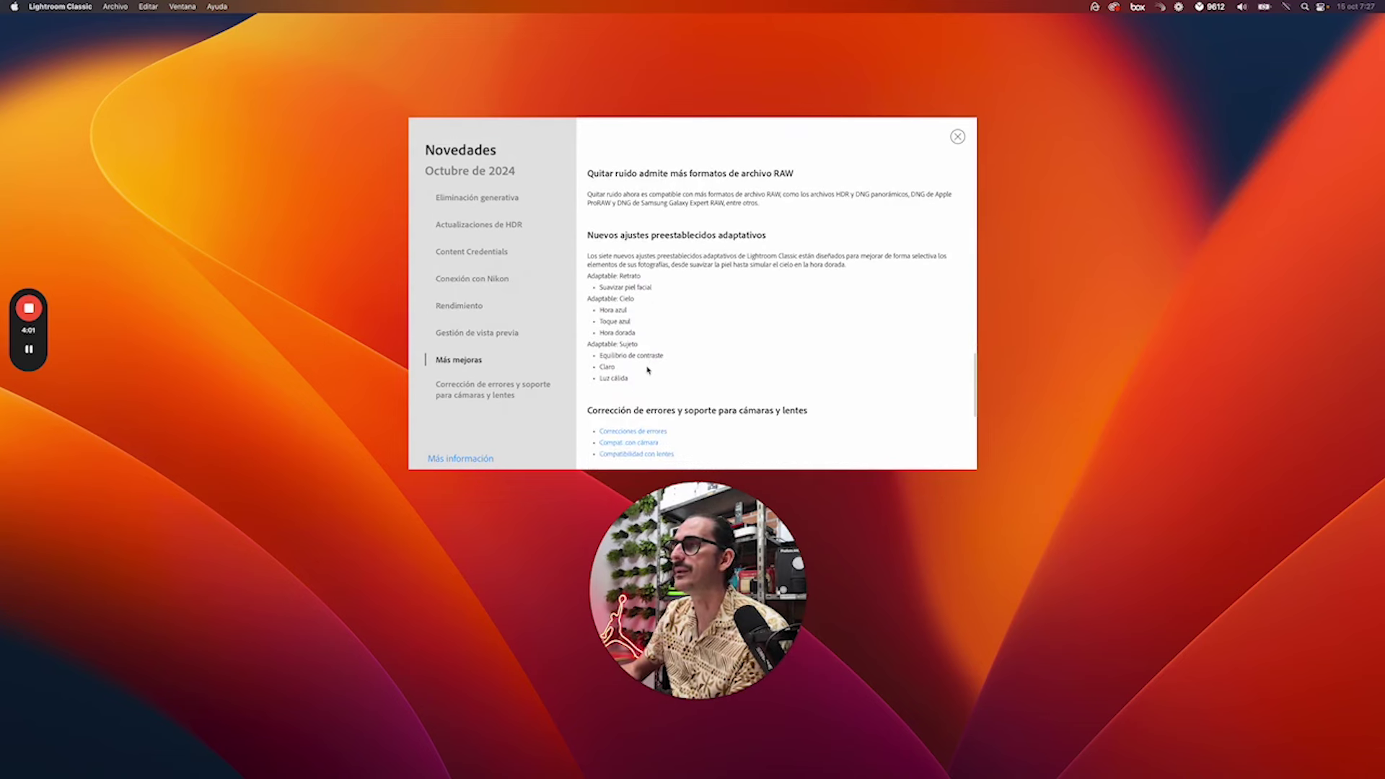
{"action": "scroll", "coordinate": [652, 365], "scroll_direction": "down", "scroll_amount": 1}
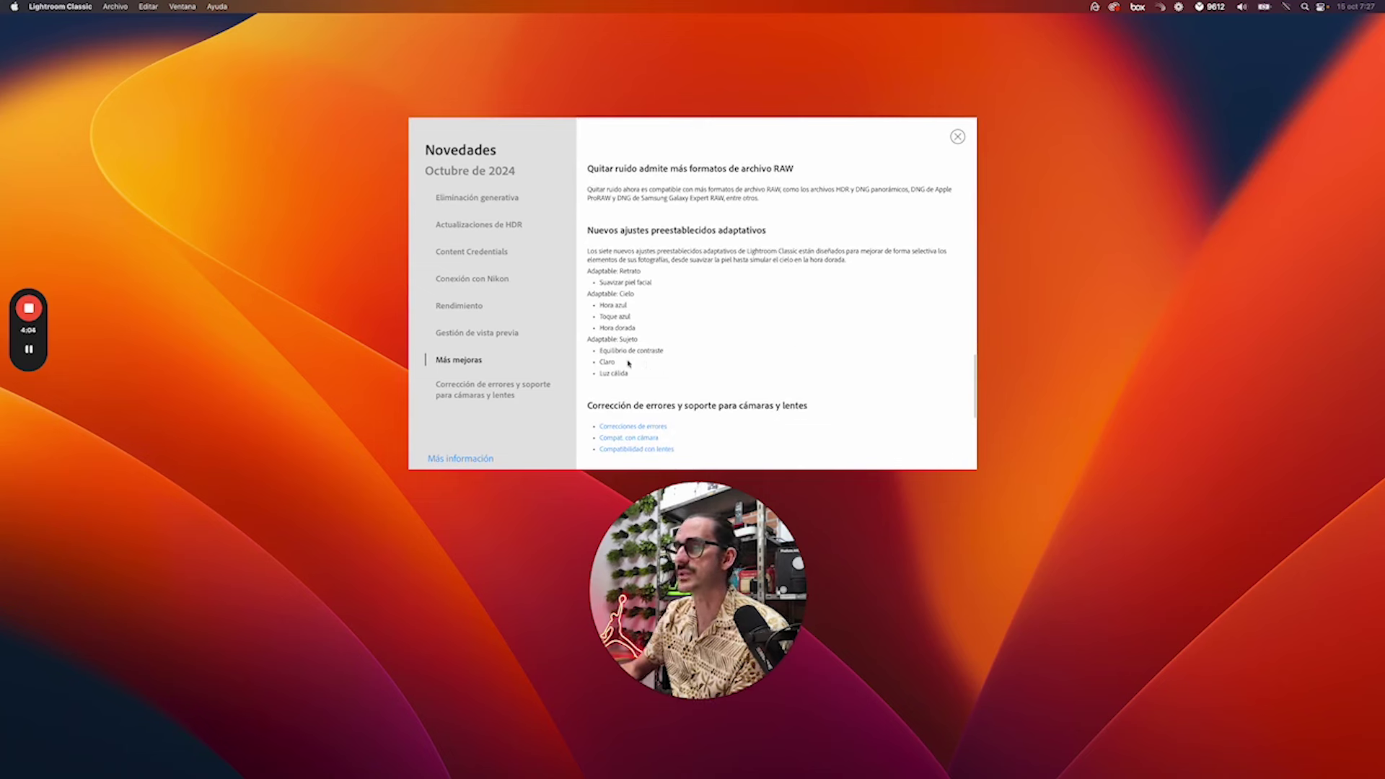
{"action": "scroll", "coordinate": [633, 366], "scroll_direction": "down", "scroll_amount": 3}
{"action": "scroll", "coordinate": [634, 367], "scroll_direction": "down", "scroll_amount": 1}
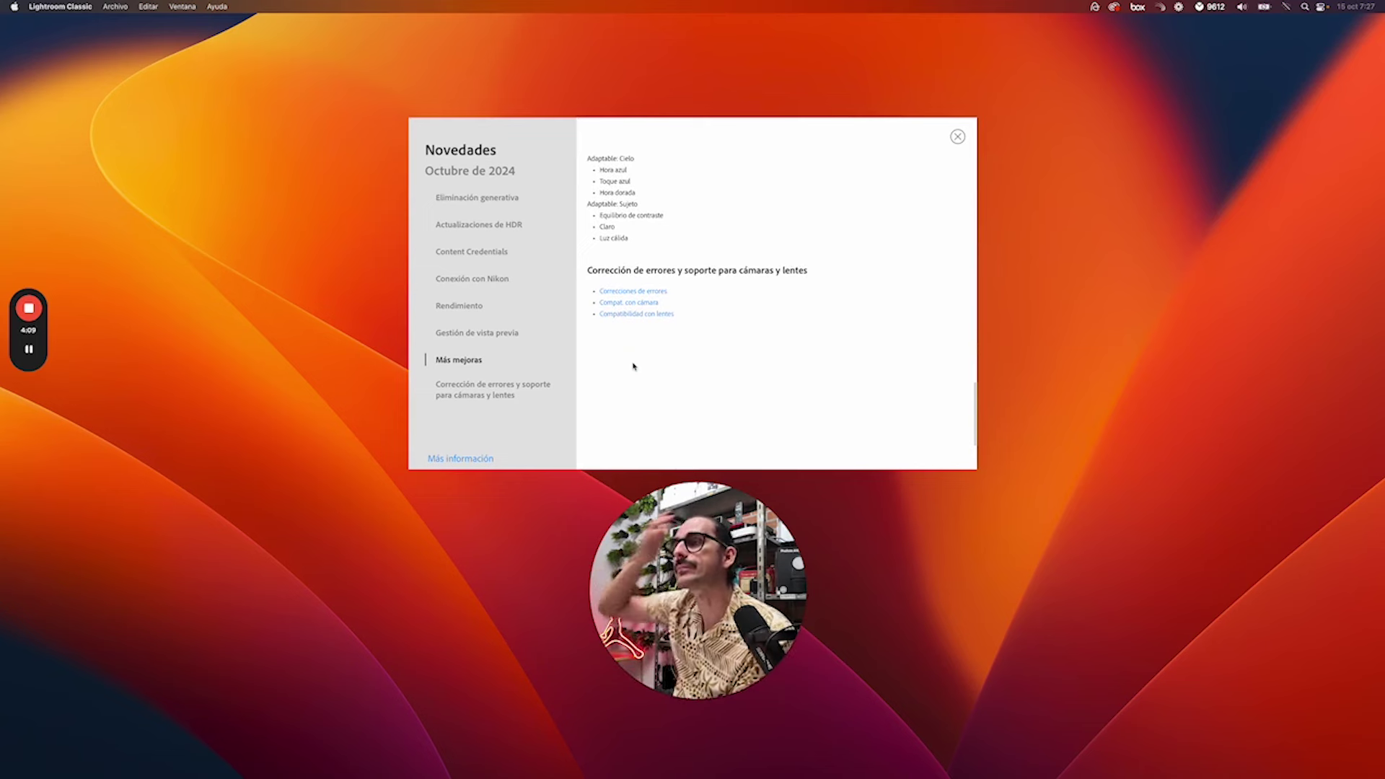
{"action": "left_click", "coordinate": [502, 398]}
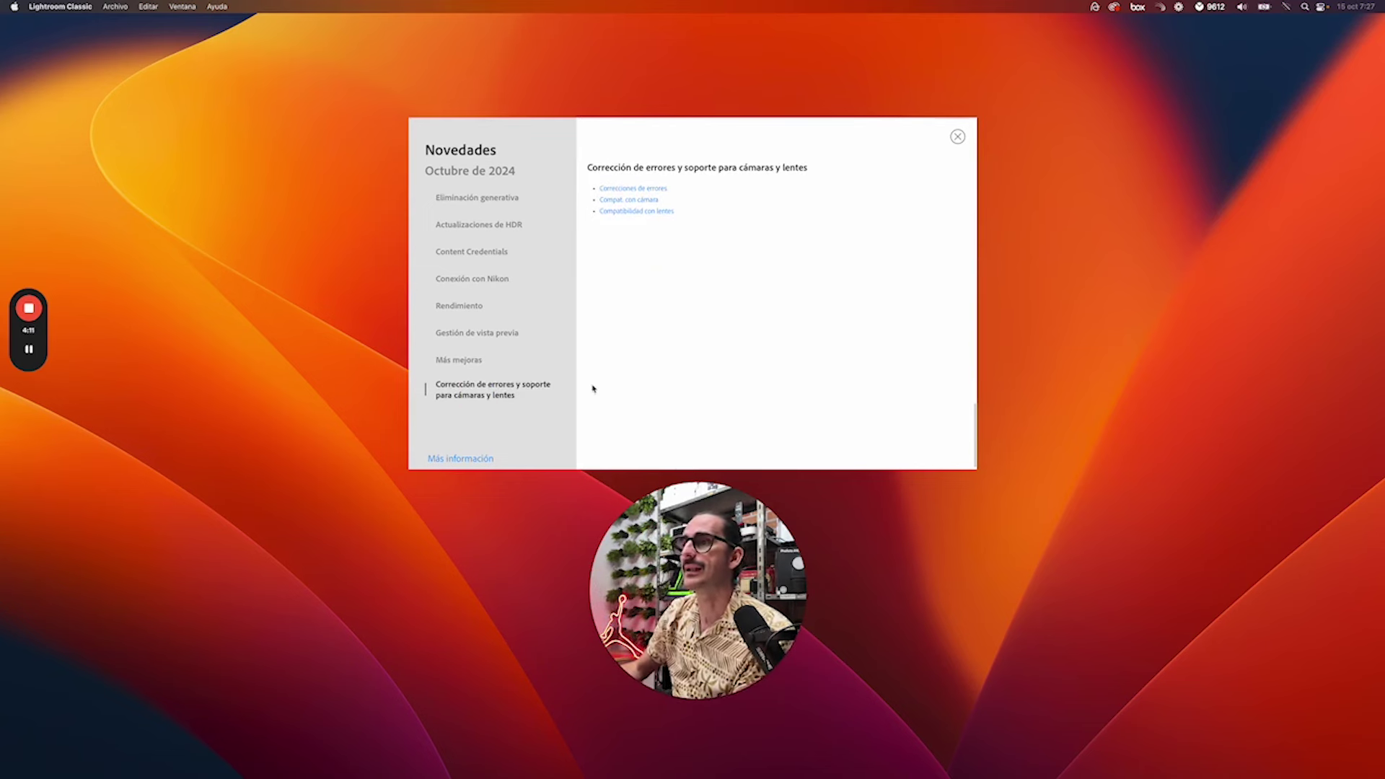
{"action": "left_click", "coordinate": [461, 198]}
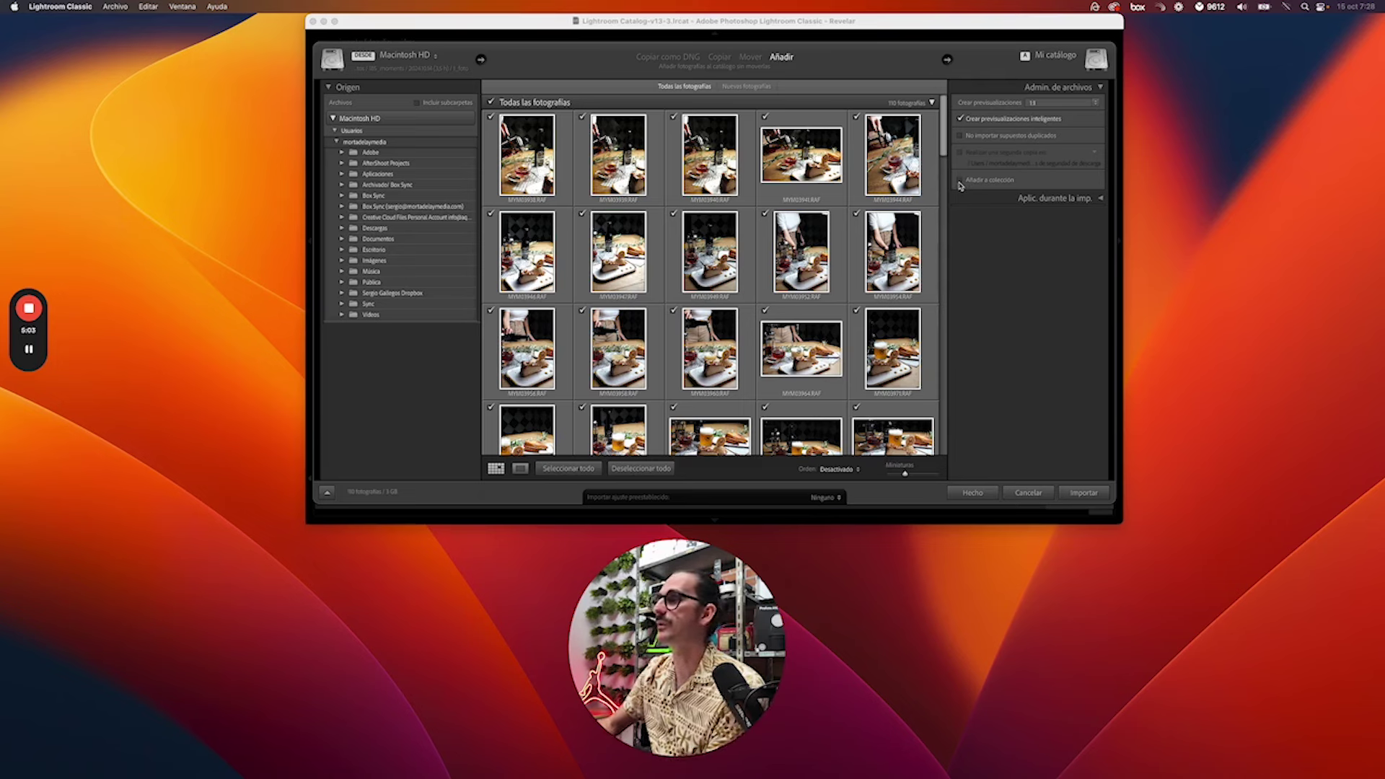
Turn on Add to Collection for the import and browse the available collections
{"action": "left_click", "coordinate": [960, 184]}
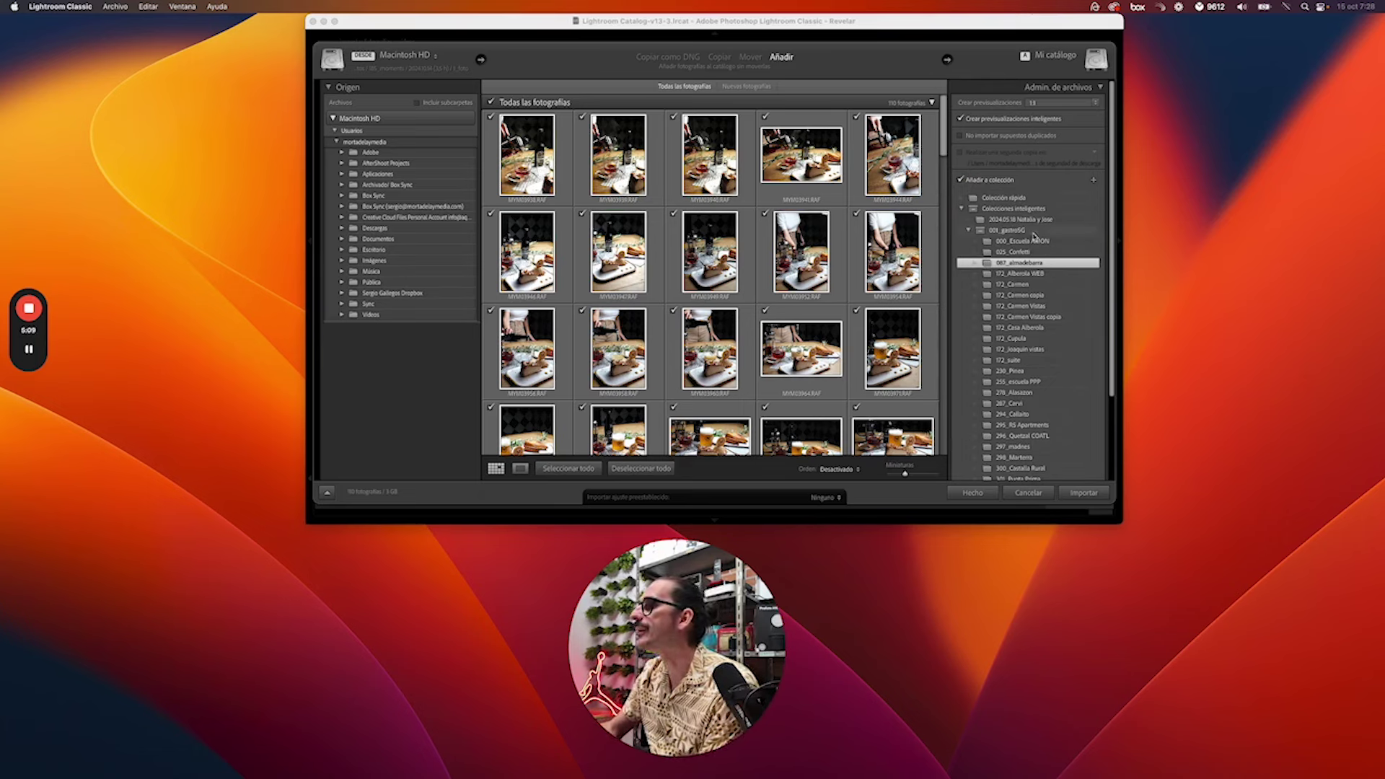
{"action": "scroll", "coordinate": [1022, 351], "scroll_direction": "down", "scroll_amount": 2}
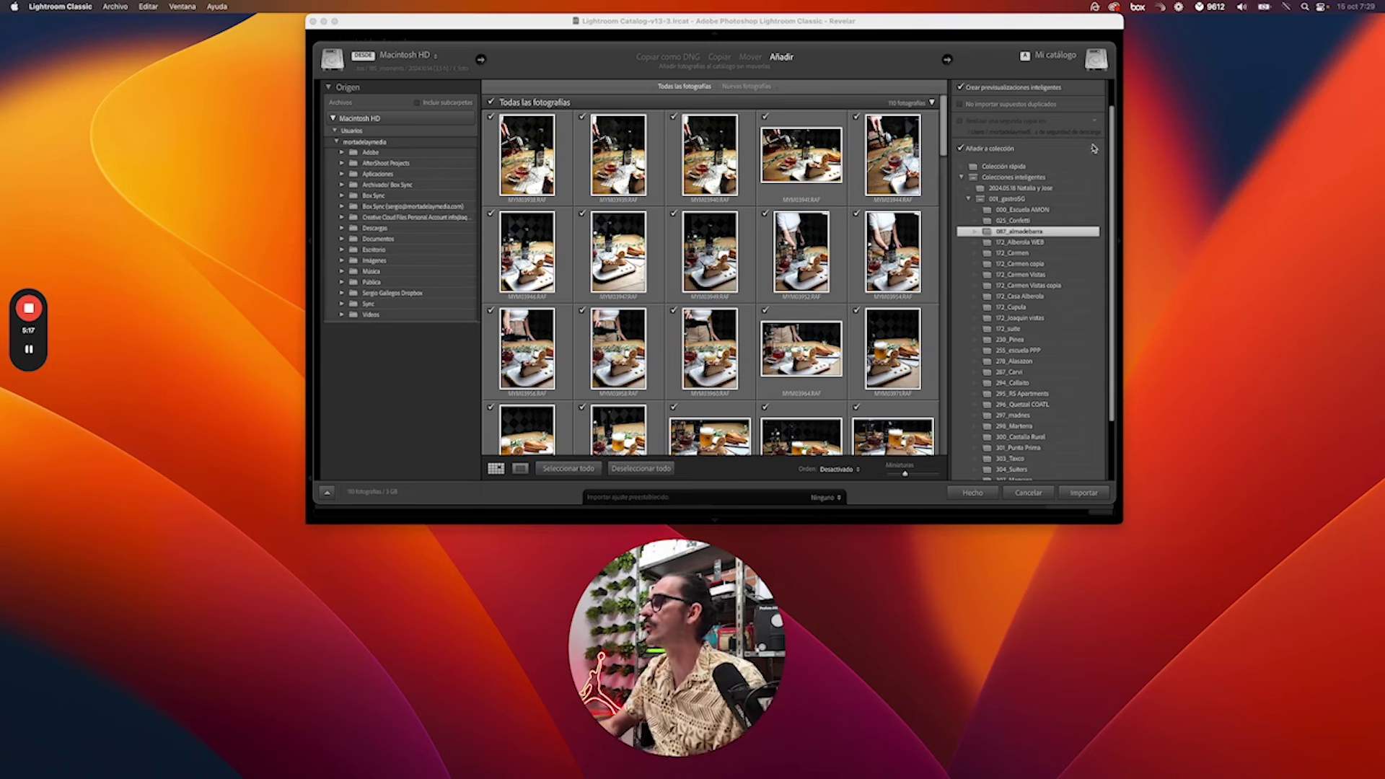
Create the 185_Moments collection and import the food photos into it
{"action": "left_click", "coordinate": [1094, 148]}
{"action": "type", "text": "18"}
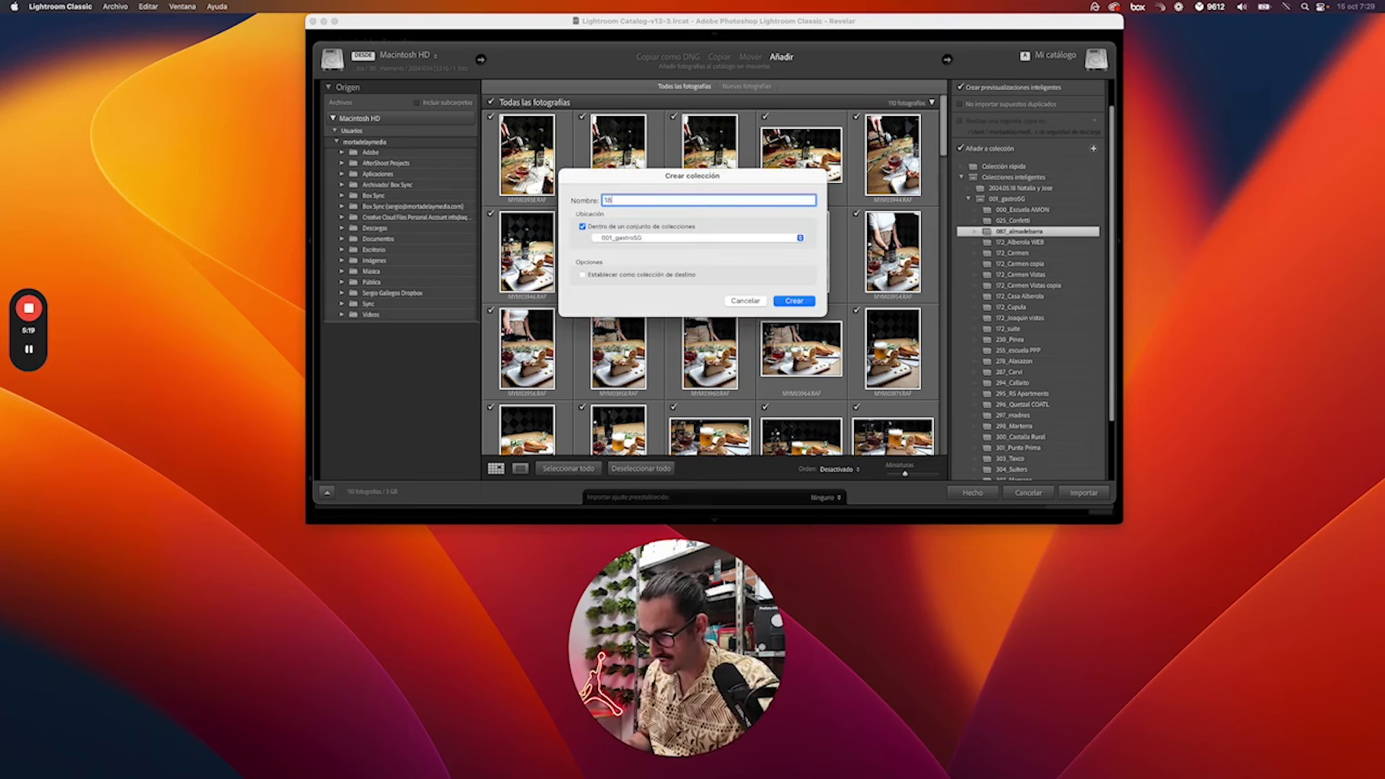
{"action": "type", "text": "5_Moments"}
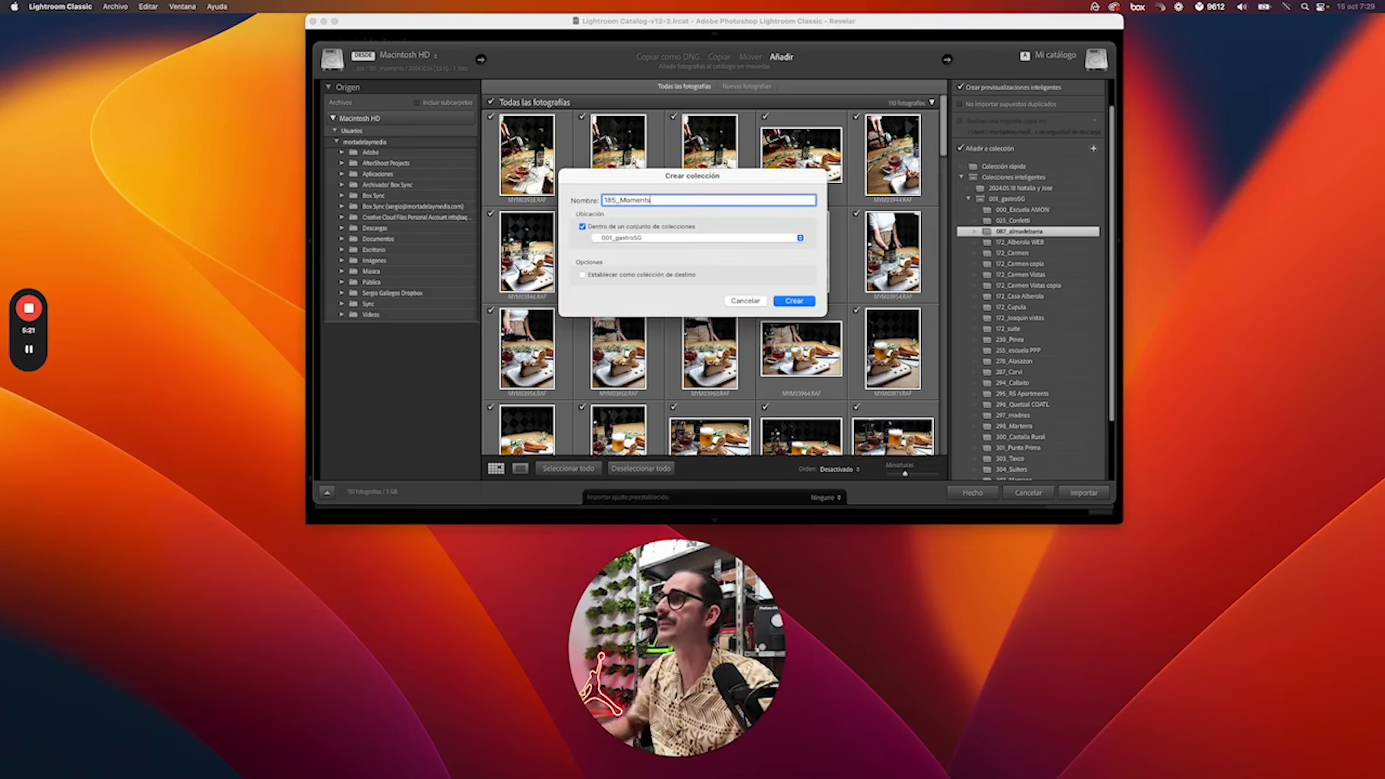
{"action": "left_click", "coordinate": [794, 301]}
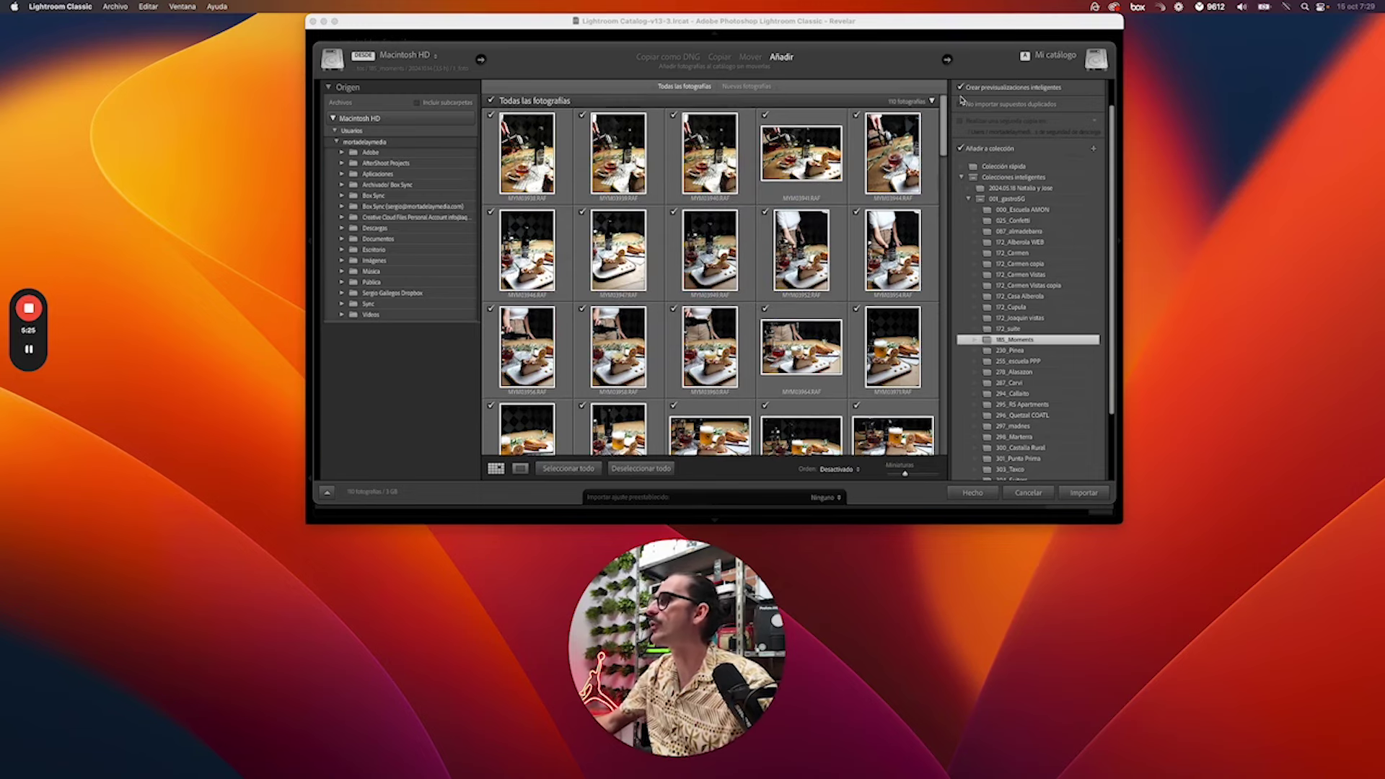
{"action": "scroll", "coordinate": [1025, 231], "scroll_direction": "up", "scroll_amount": 2}
{"action": "left_click", "coordinate": [1084, 493]}
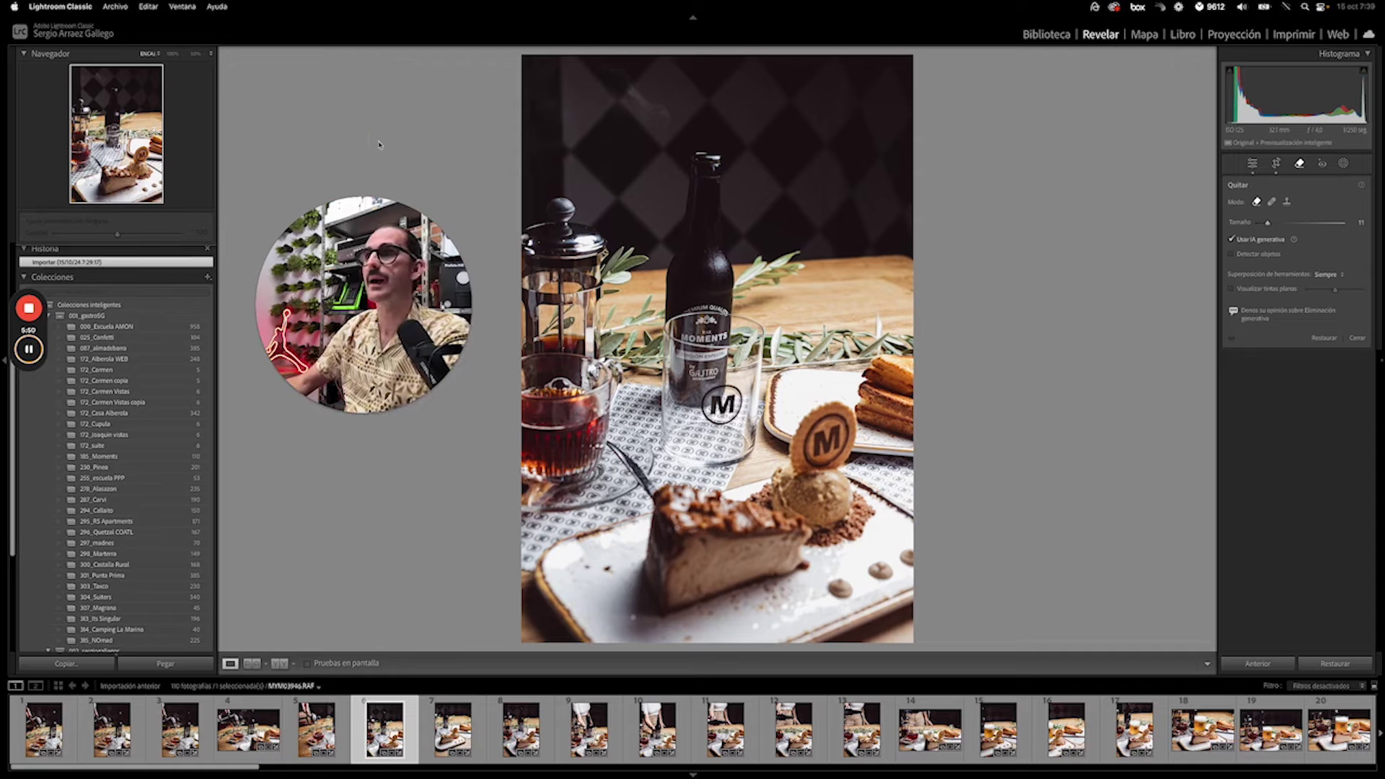
Leave the Remove tool with Q so the cheesecake photo's Basic panel shows
{"action": "mouse_move", "coordinate": [393, 255]}
{"action": "left_mouse_down"}
{"action": "mouse_move", "coordinate": [846, 428]}
{"action": "mouse_move", "coordinate": [1096, 459]}
{"action": "left_mouse_up"}
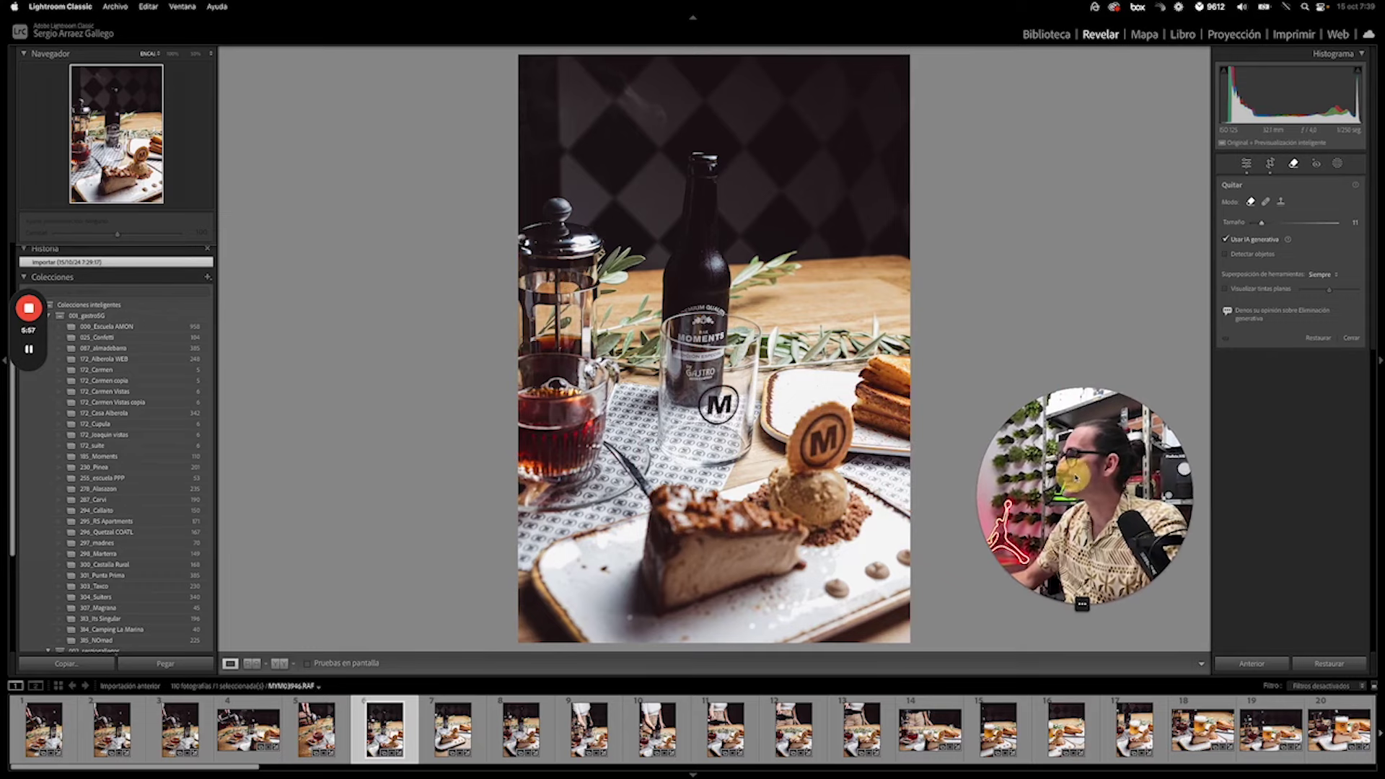
{"action": "left_click_drag", "start_coordinate": [1067, 450], "coordinate": [1225, 524]}
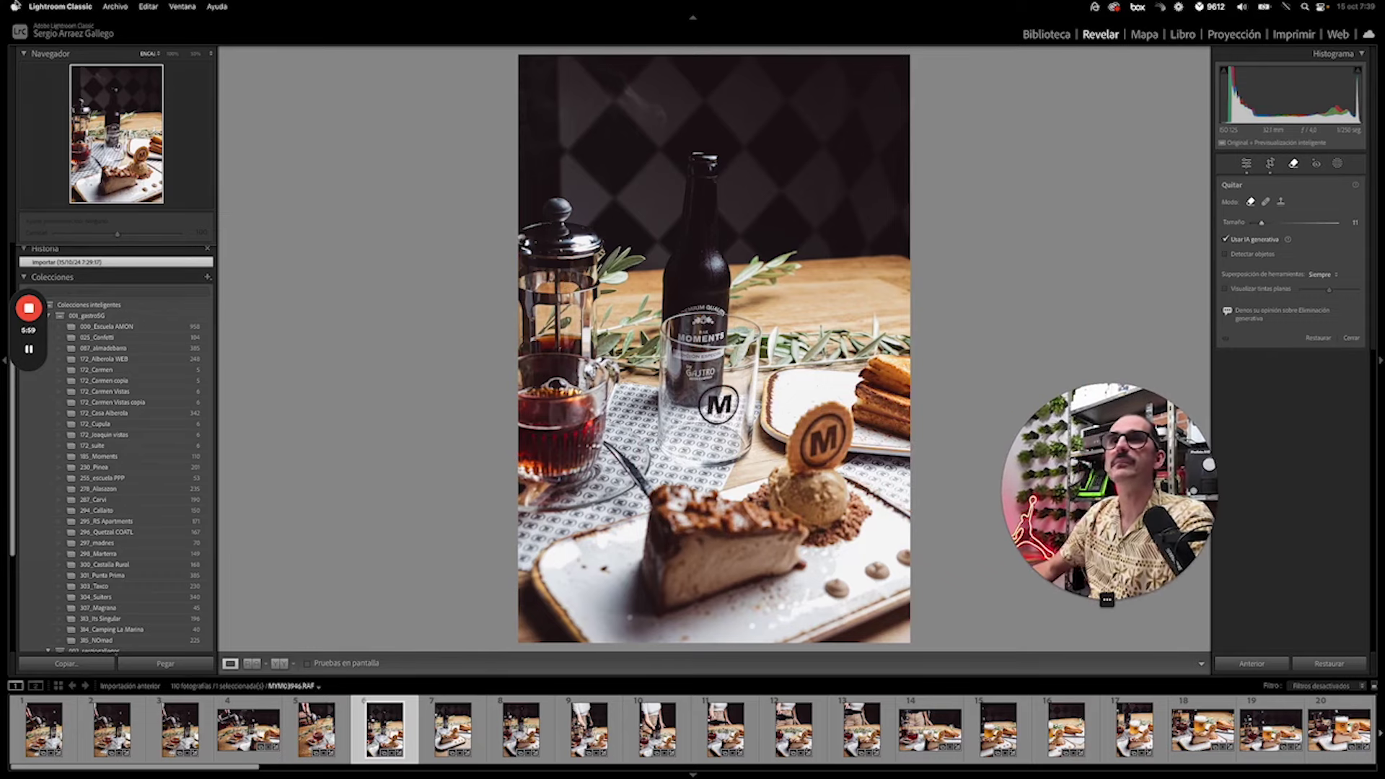
{"action": "left_click", "coordinate": [284, 135]}
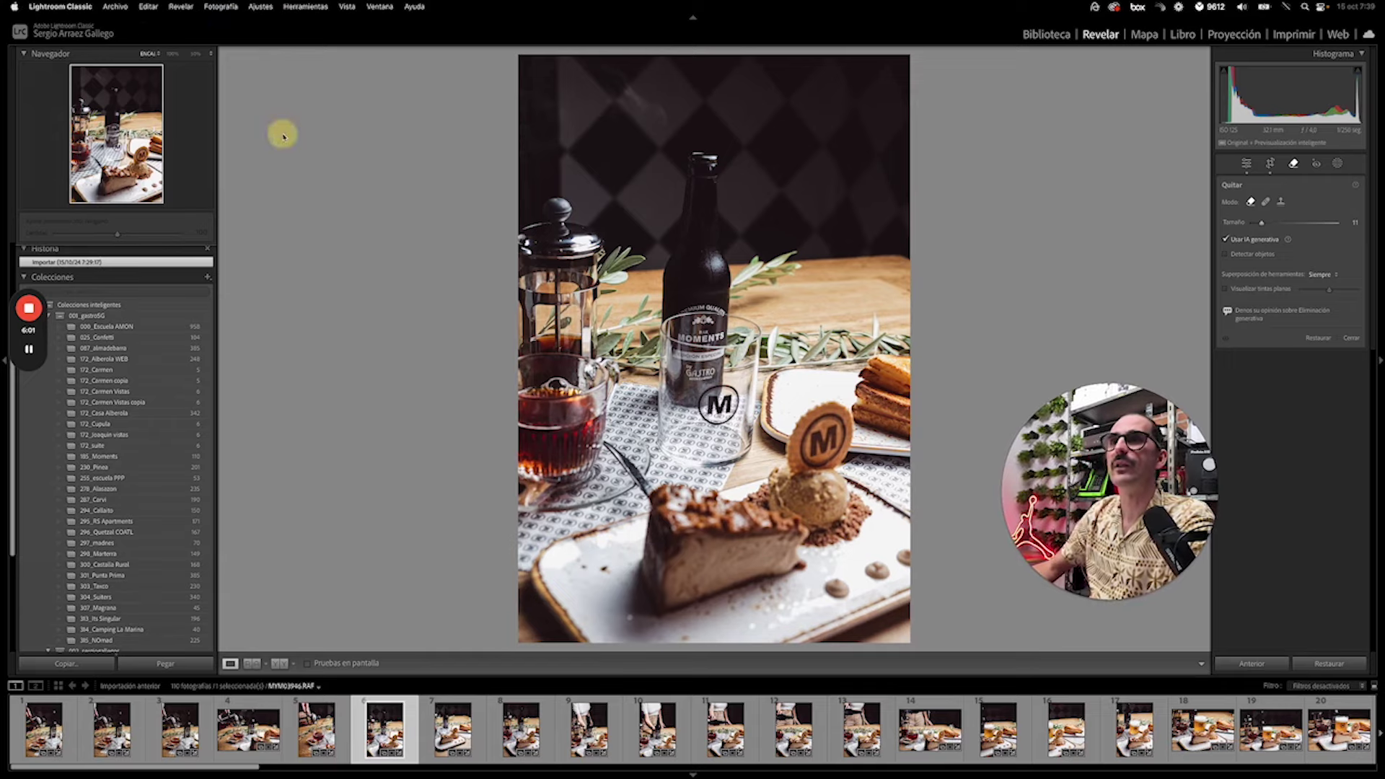
{"action": "left_click", "coordinate": [1225, 329]}
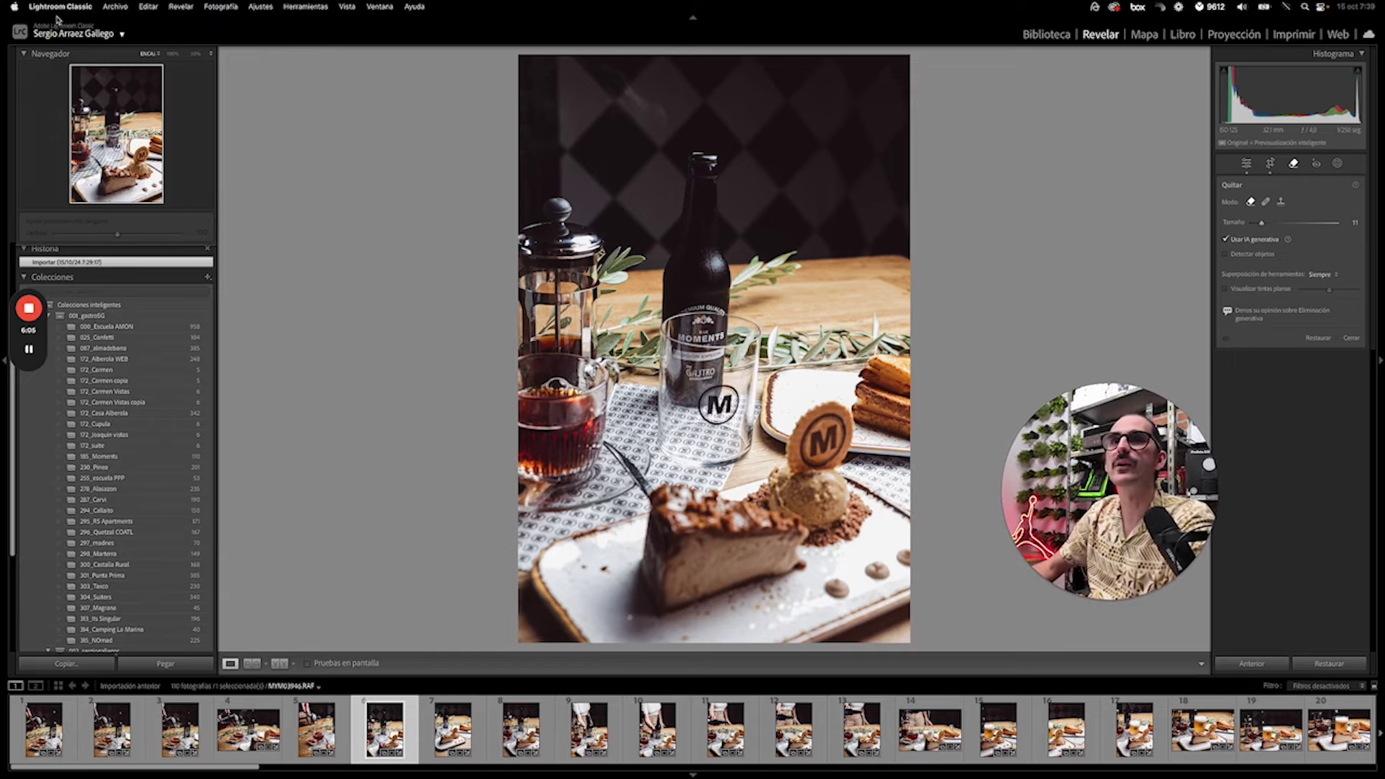
{"action": "key", "text": "q"}
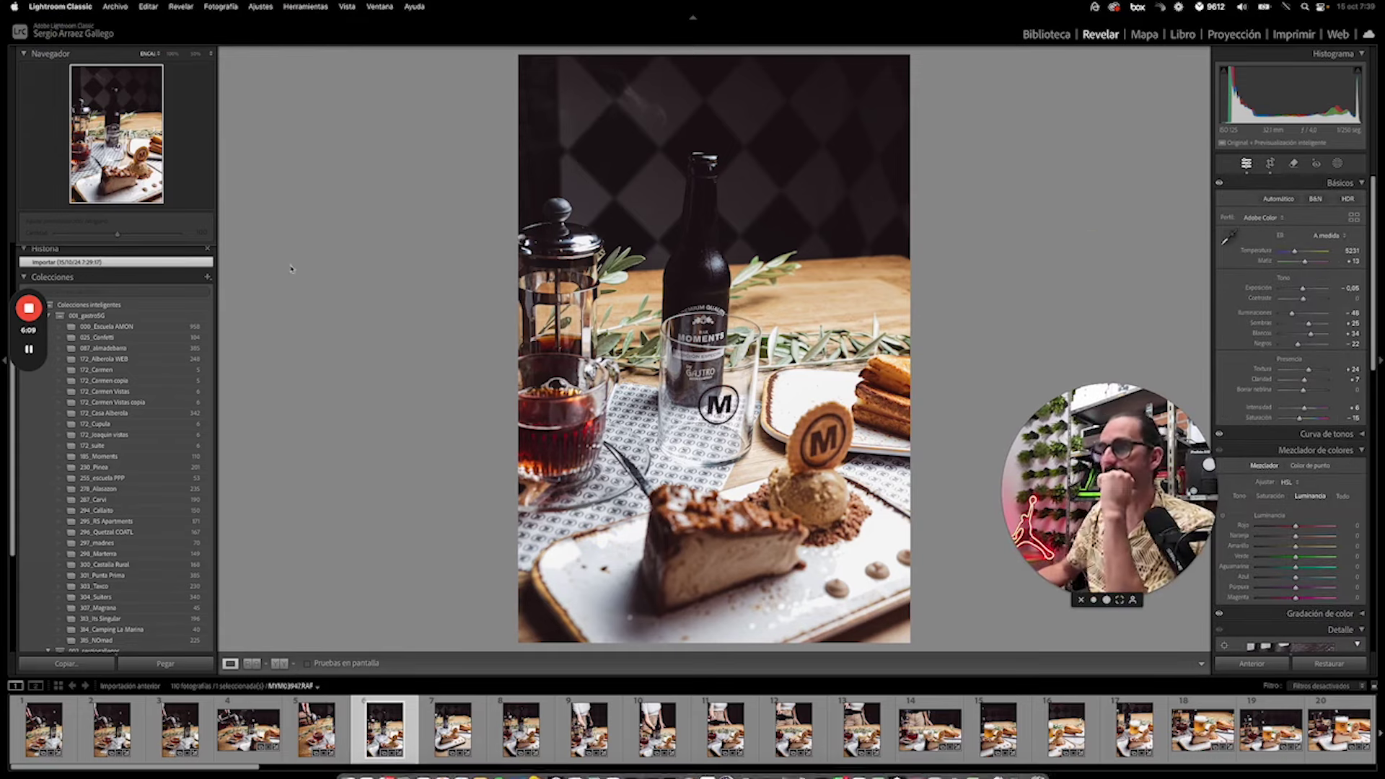
Quit Lightroom Classic from its app menu, confirming the quit and dismissing the backup prompt
{"action": "left_click", "coordinate": [45, 7]}
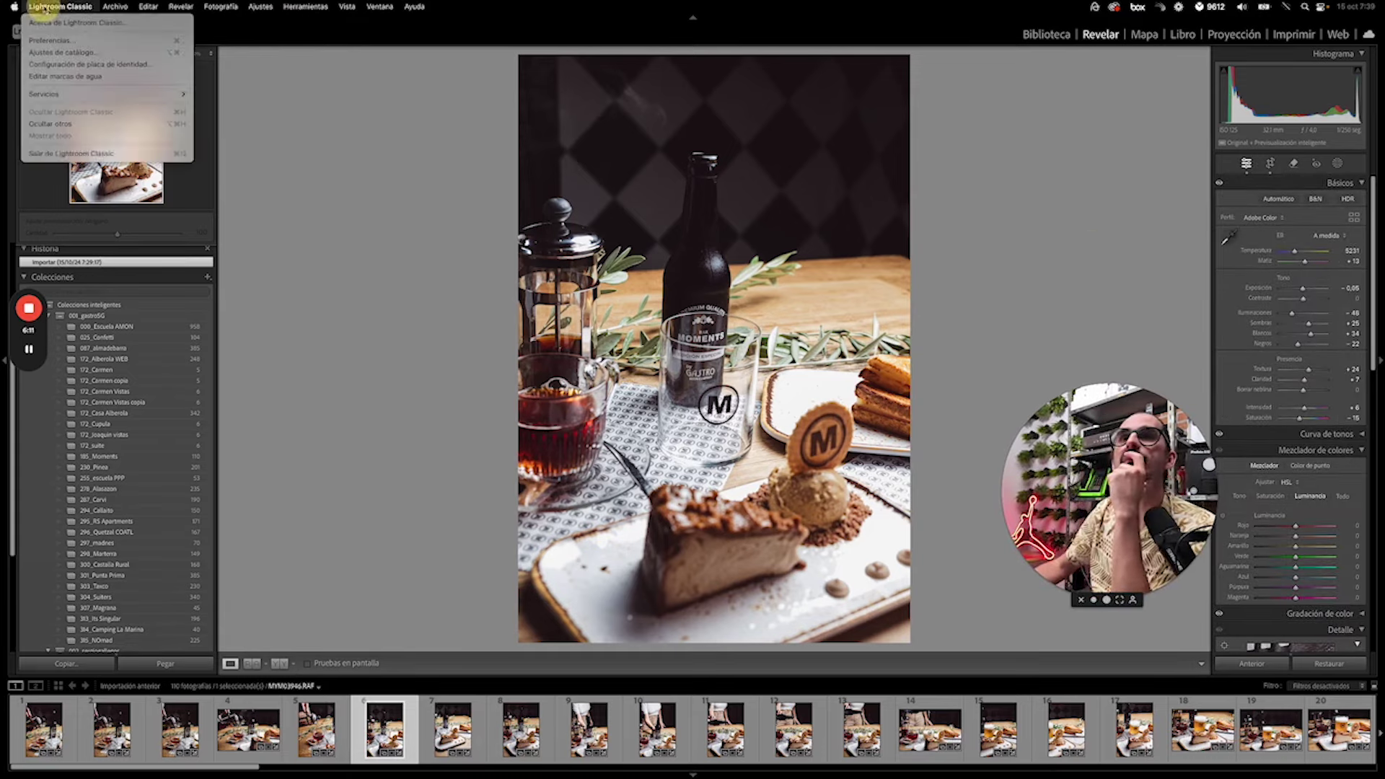
{"action": "left_click", "coordinate": [72, 153]}
{"action": "left_click", "coordinate": [802, 258]}
{"action": "key", "text": "Escape"}
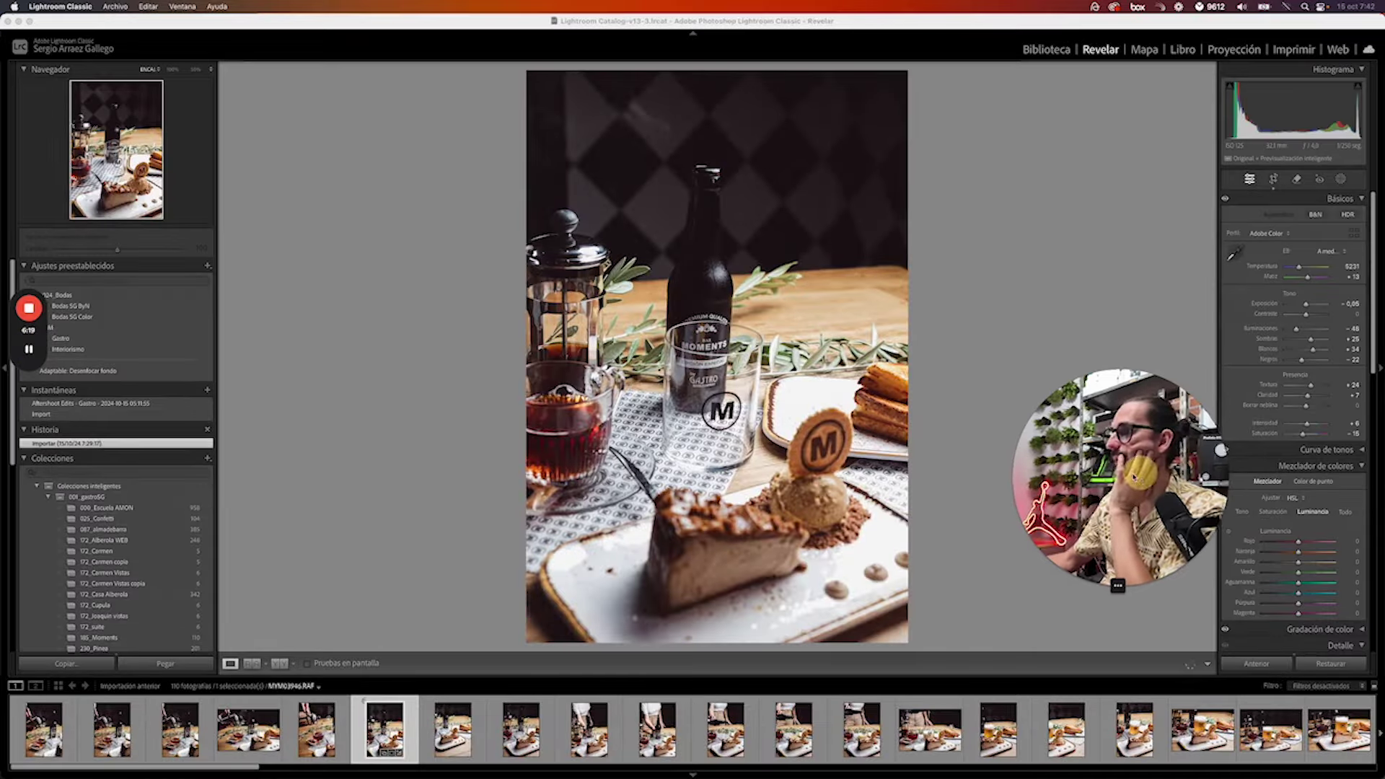
Select the Remove tool with generative AI on and open Adobe's generative AI guidelines link
{"action": "left_click_drag", "start_coordinate": [1148, 497], "coordinate": [334, 569]}
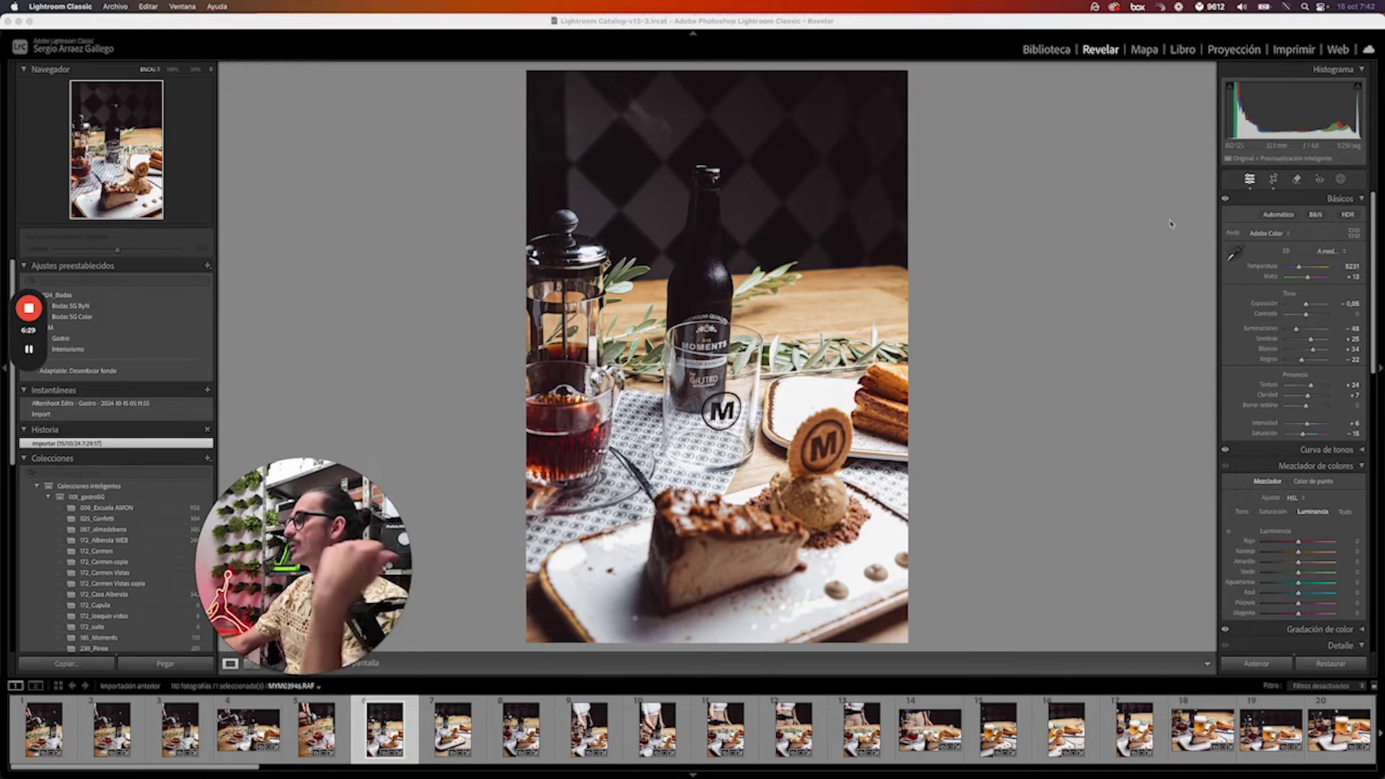
{"action": "left_click", "coordinate": [1299, 180]}
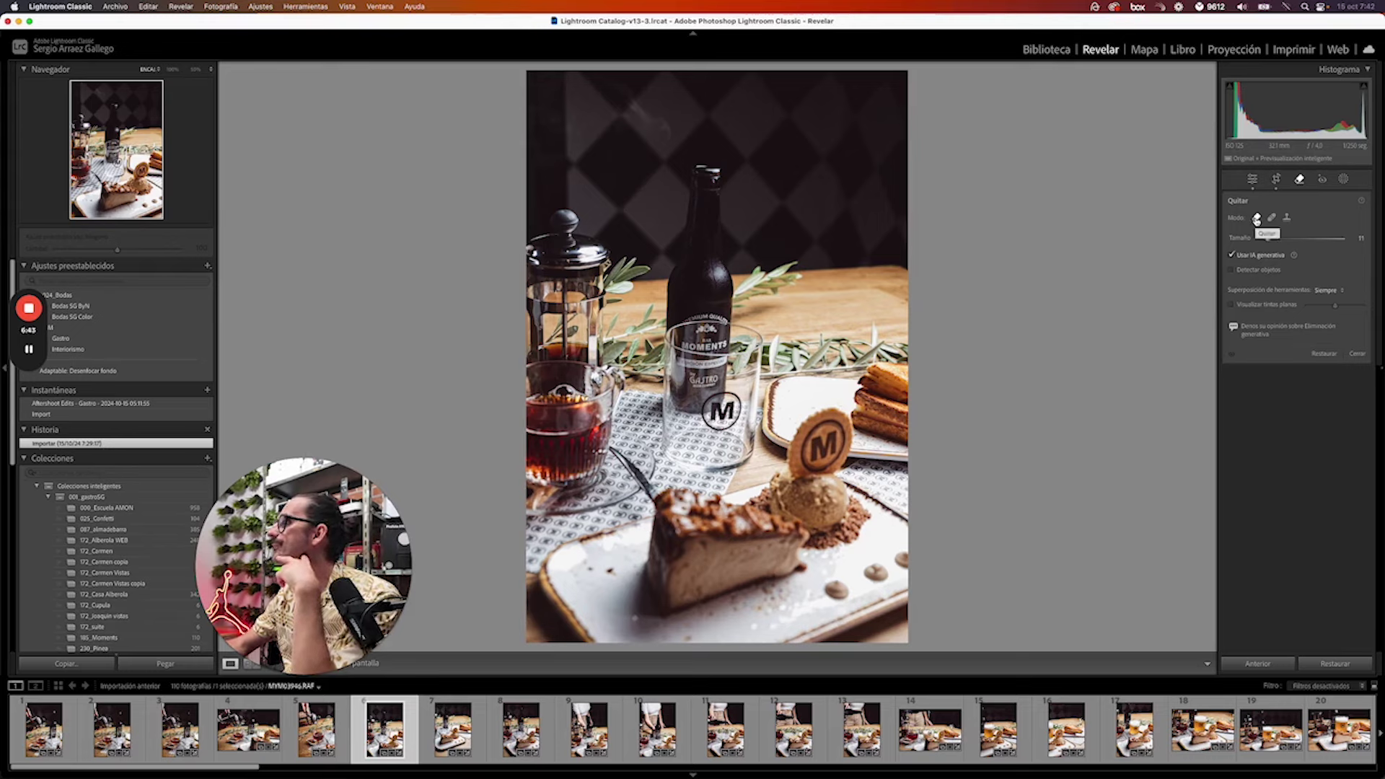
{"action": "left_click", "coordinate": [1296, 256]}
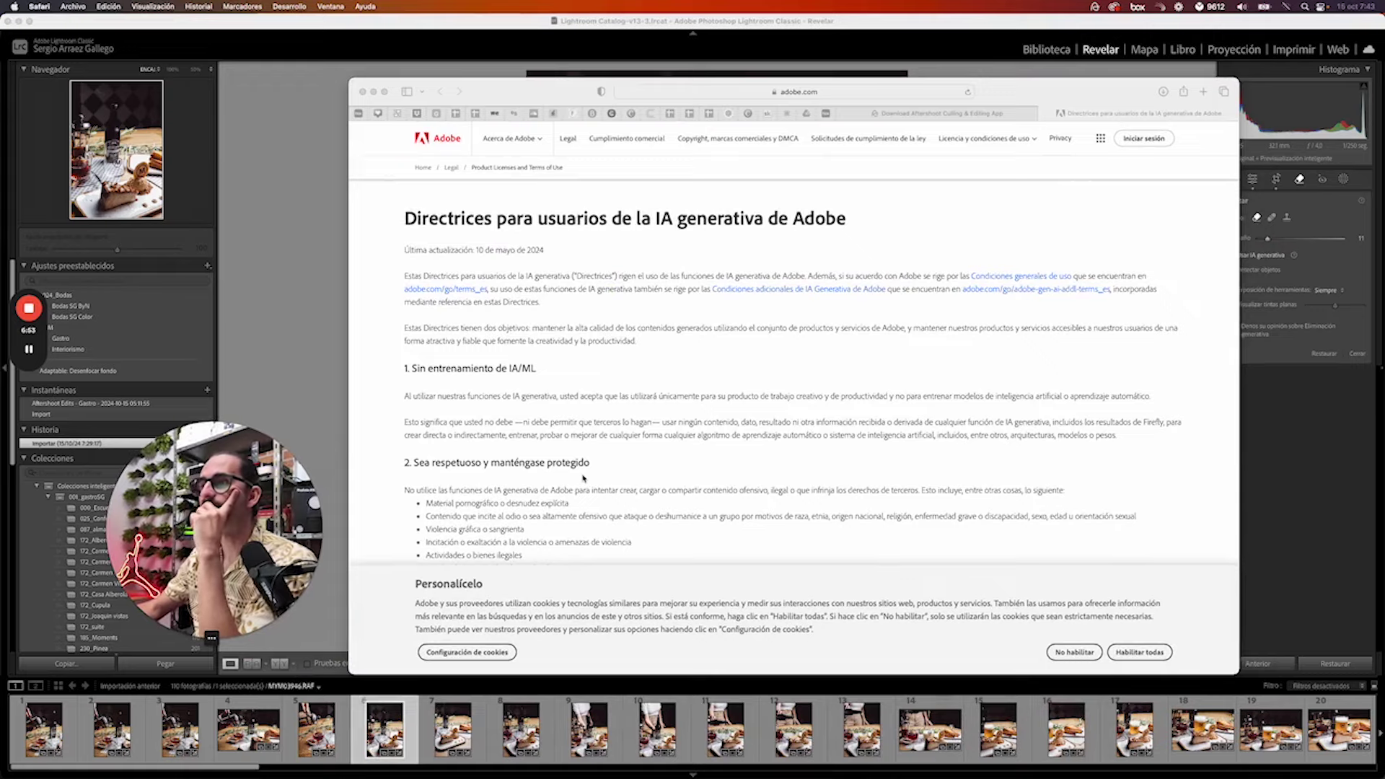
Scroll Adobe's generative AI guidelines to the bottom, then go back to Lightroom and the photo
{"action": "scroll", "coordinate": [583, 478], "scroll_direction": "down", "scroll_amount": 5}
{"action": "scroll", "coordinate": [583, 477], "scroll_direction": "down", "scroll_amount": 5}
{"action": "scroll", "coordinate": [583, 478], "scroll_direction": "down", "scroll_amount": 3}
{"action": "scroll", "coordinate": [583, 477], "scroll_direction": "down", "scroll_amount": 3}
{"action": "scroll", "coordinate": [583, 478], "scroll_direction": "down", "scroll_amount": 3}
{"action": "scroll", "coordinate": [586, 478], "scroll_direction": "down", "scroll_amount": 5}
{"action": "scroll", "coordinate": [580, 479], "scroll_direction": "down", "scroll_amount": 8}
{"action": "scroll", "coordinate": [567, 485], "scroll_direction": "down", "scroll_amount": 2}
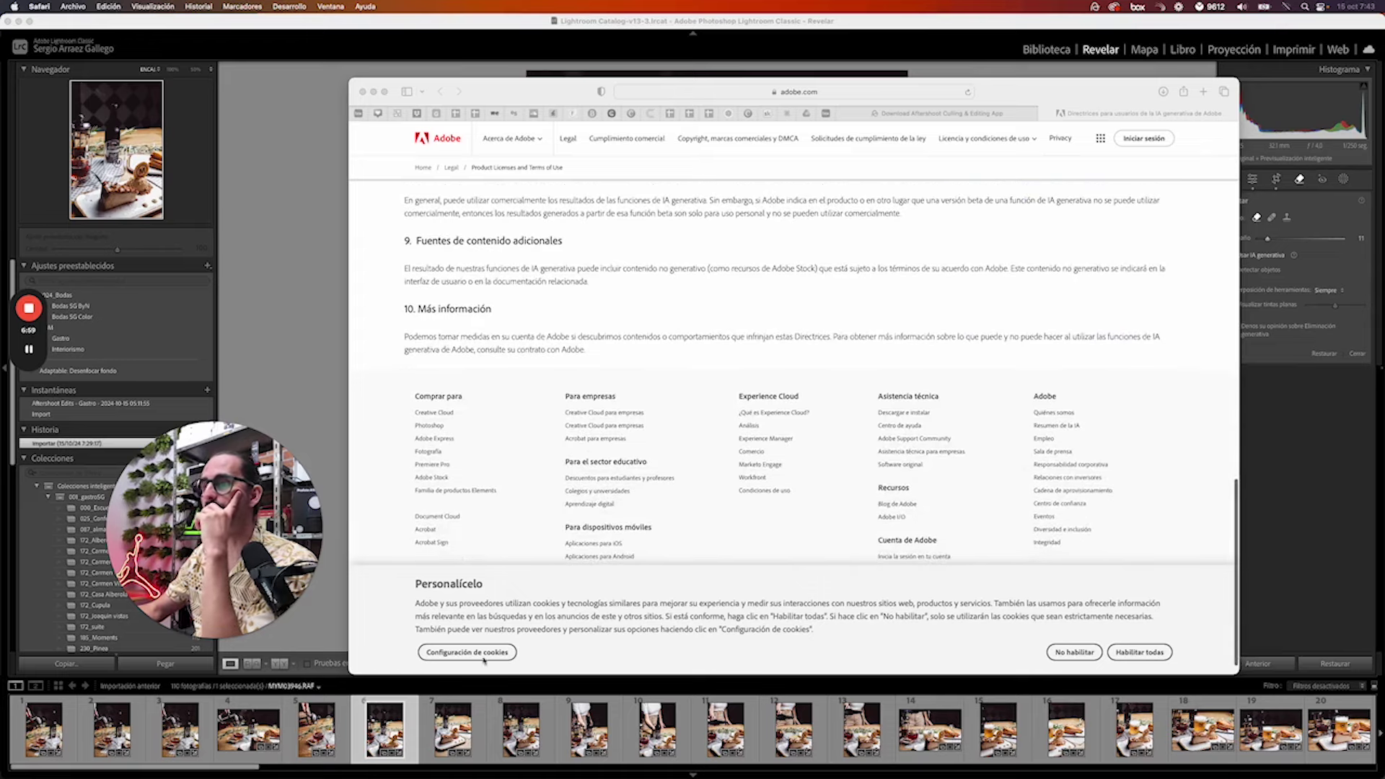
{"action": "left_click", "coordinate": [1152, 660]}
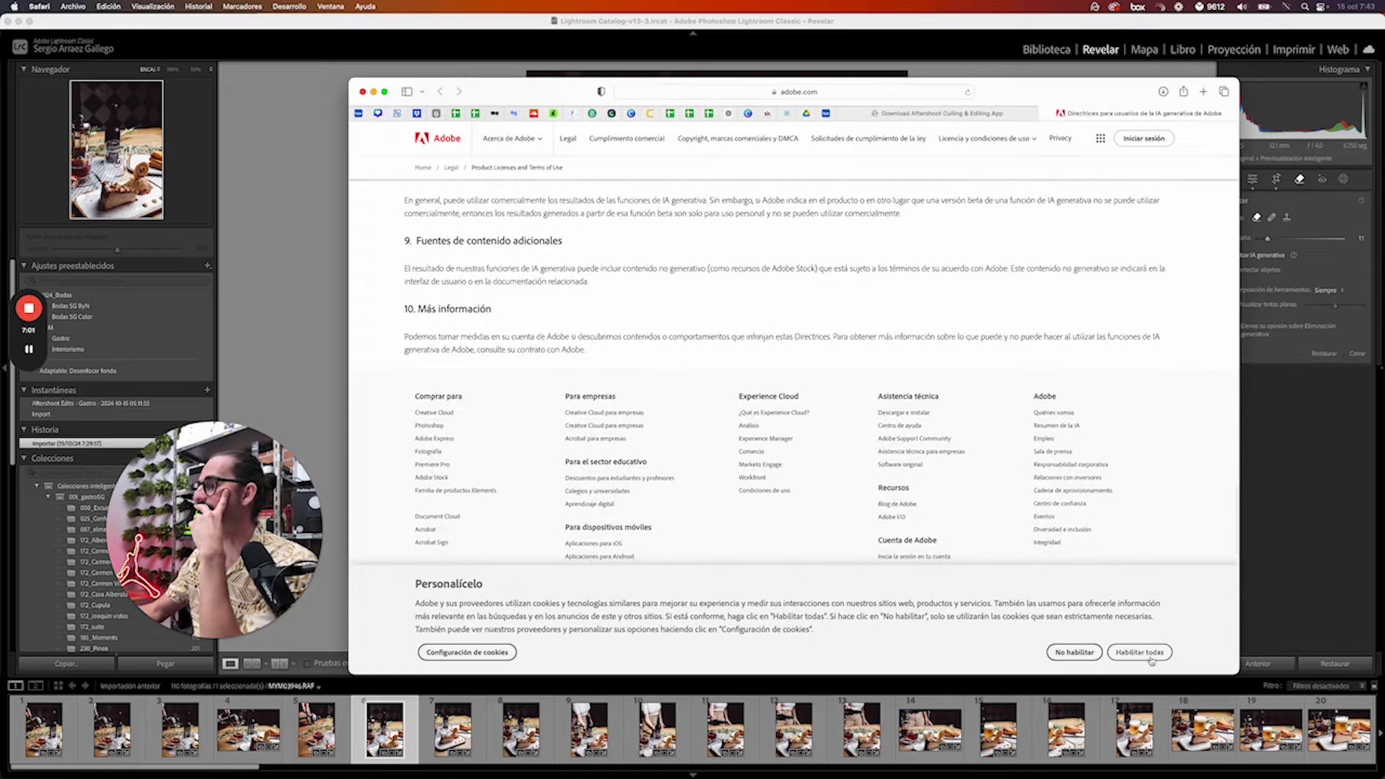
{"action": "left_click", "coordinate": [1009, 30]}
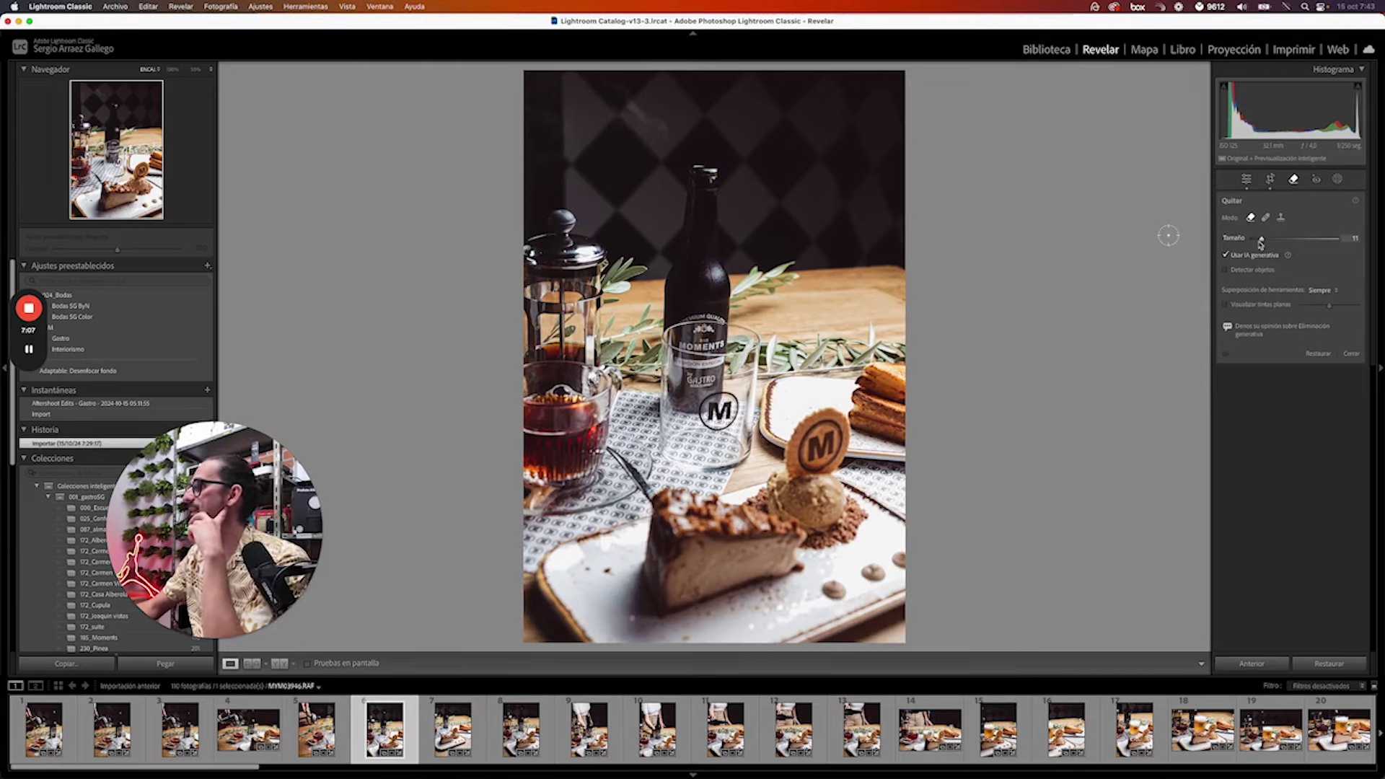
With brush size 32, paint over the red bottle behind the glass and apply Generative Remove
{"action": "scroll", "coordinate": [741, 270], "scroll_direction": "up", "scroll_amount": 5}
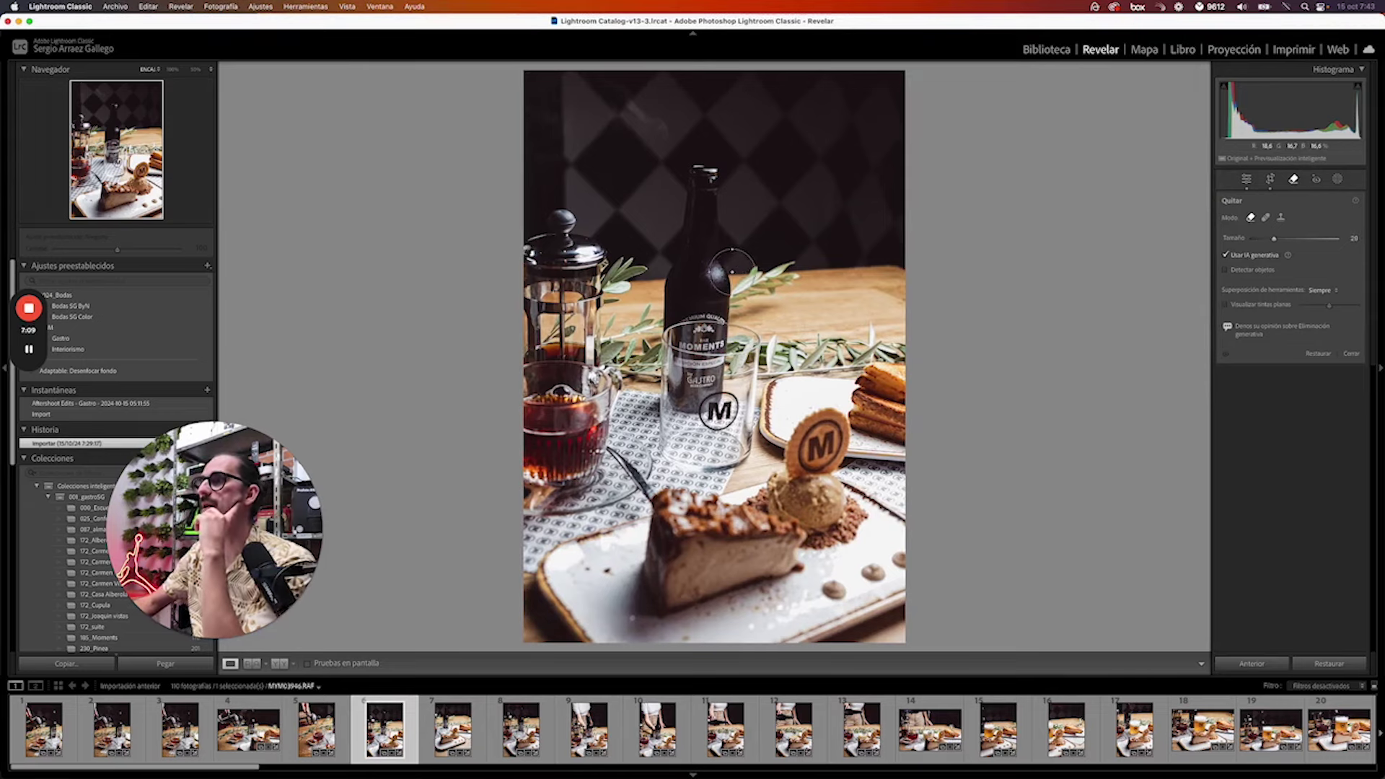
{"action": "left_click_drag", "start_coordinate": [704, 163], "coordinate": [698, 381]}
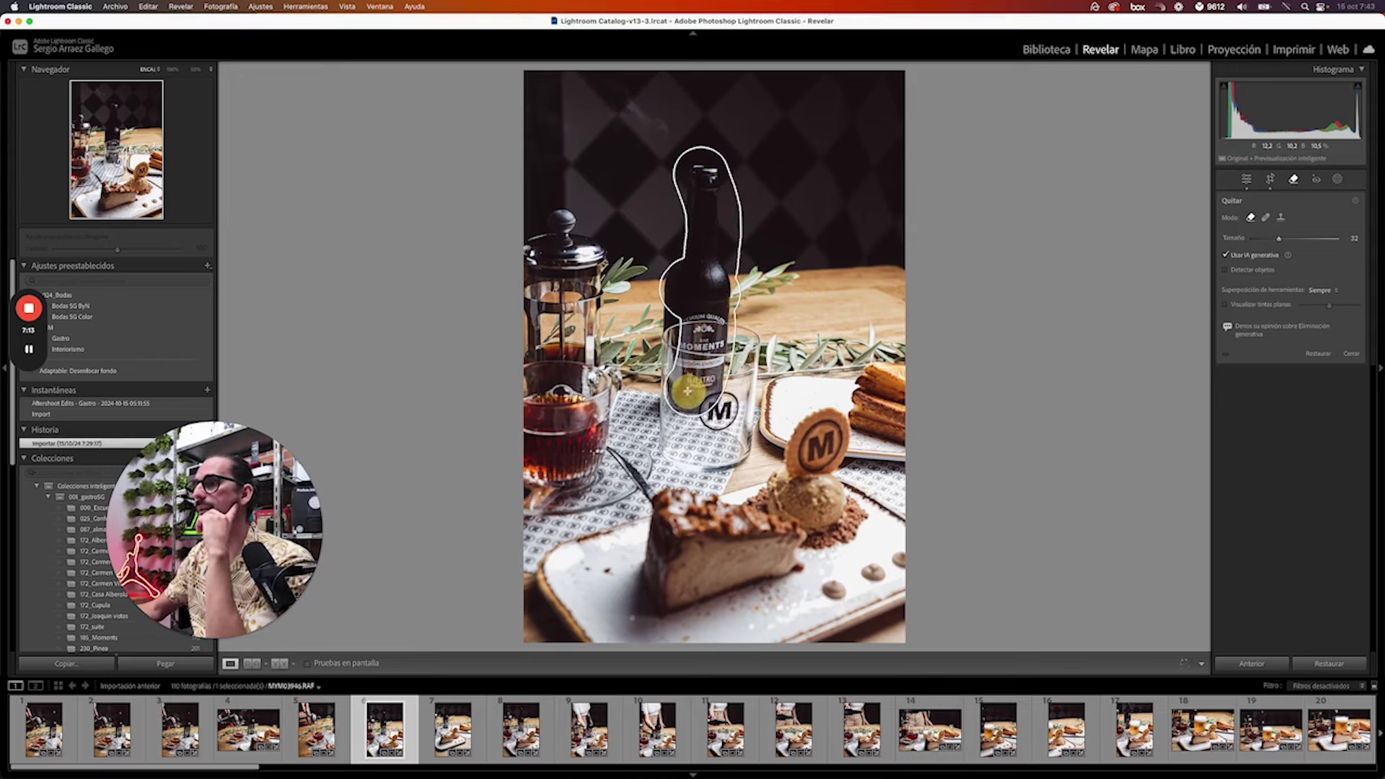
{"action": "left_click_drag", "start_coordinate": [699, 381], "coordinate": [676, 311]}
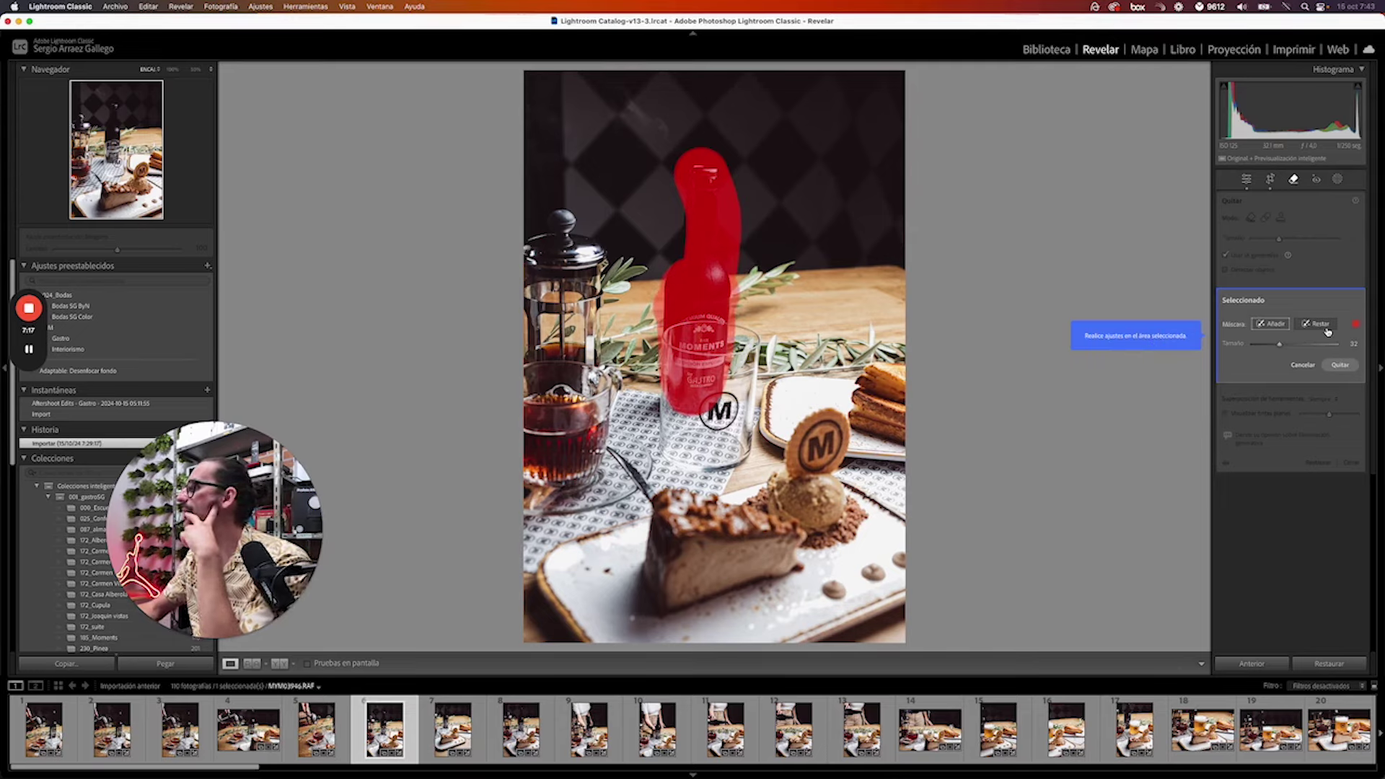
{"action": "left_click", "coordinate": [1274, 327]}
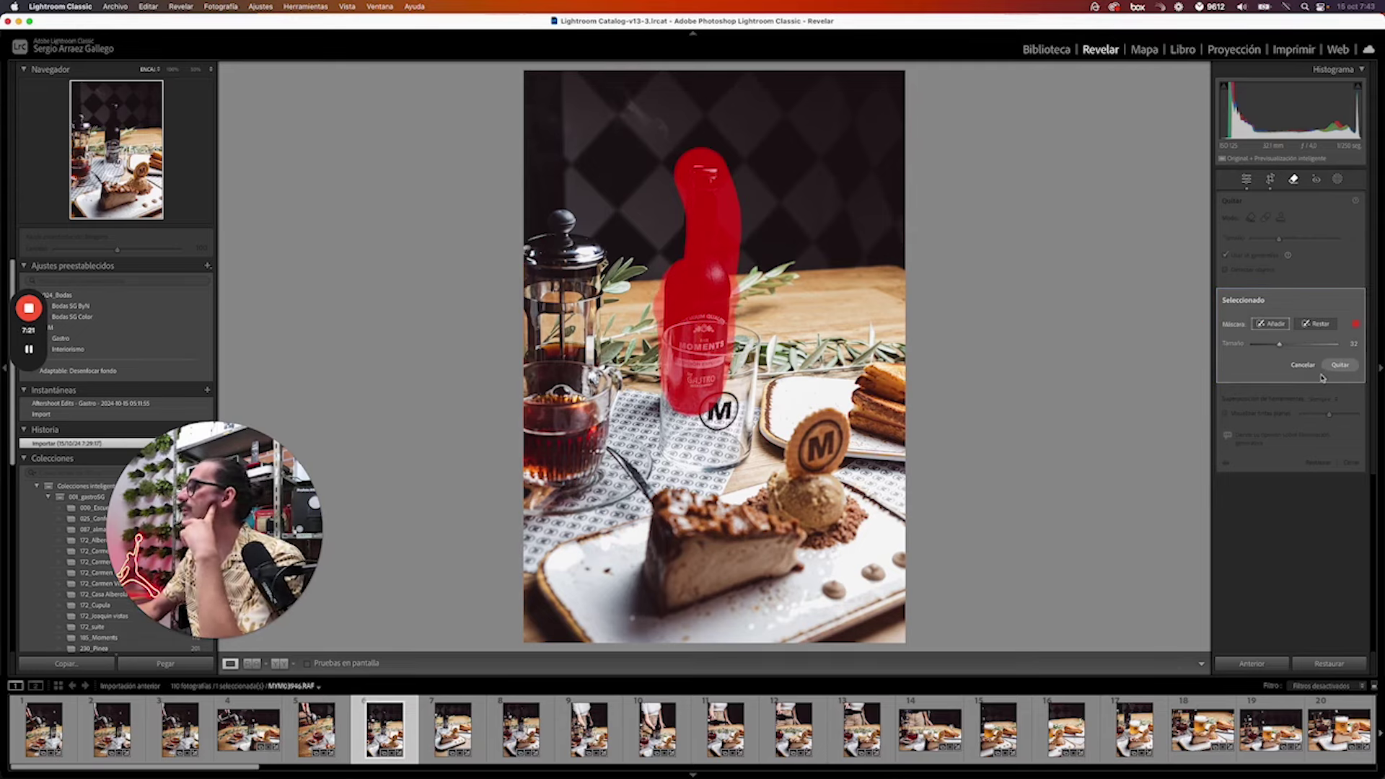
{"action": "left_click", "coordinate": [1340, 365]}
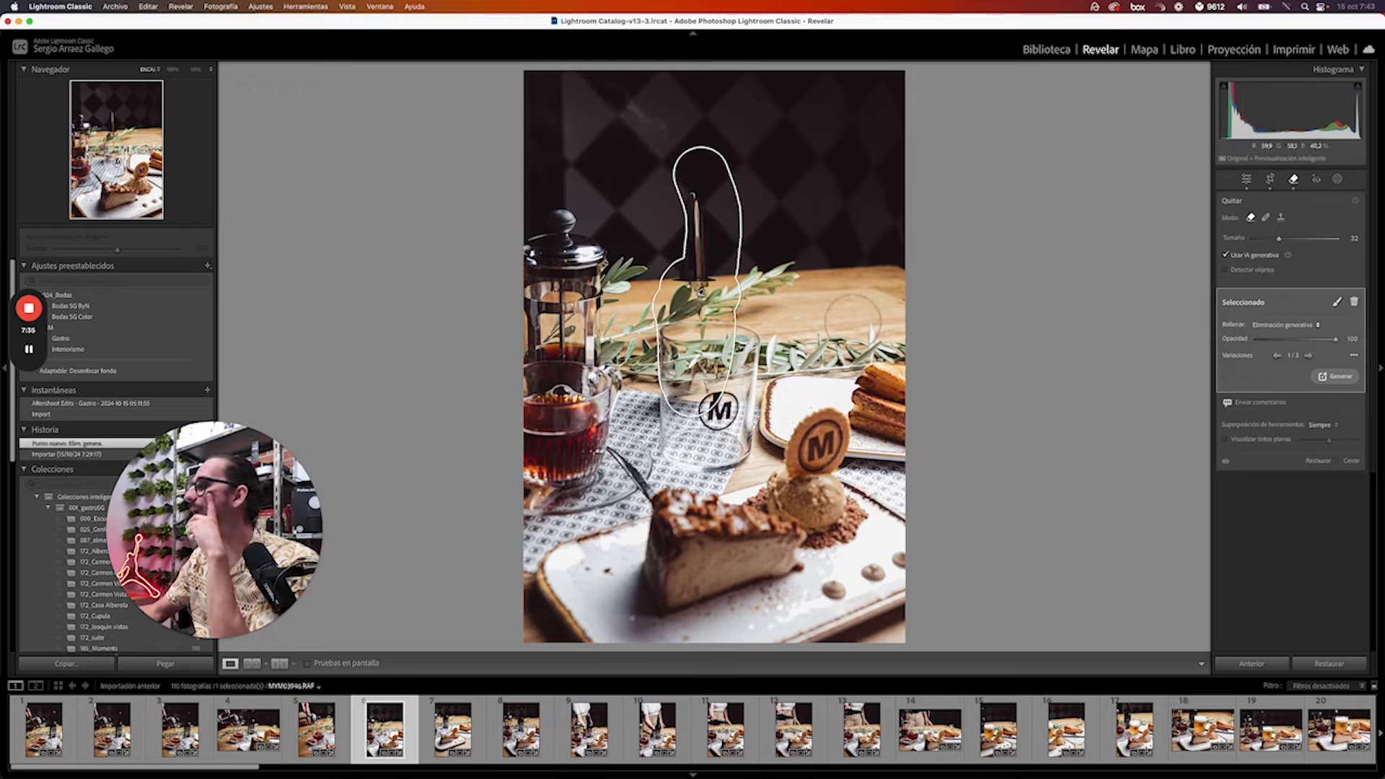
Compare the three generated fills for the removed bottle
{"action": "left_click", "coordinate": [1308, 356]}
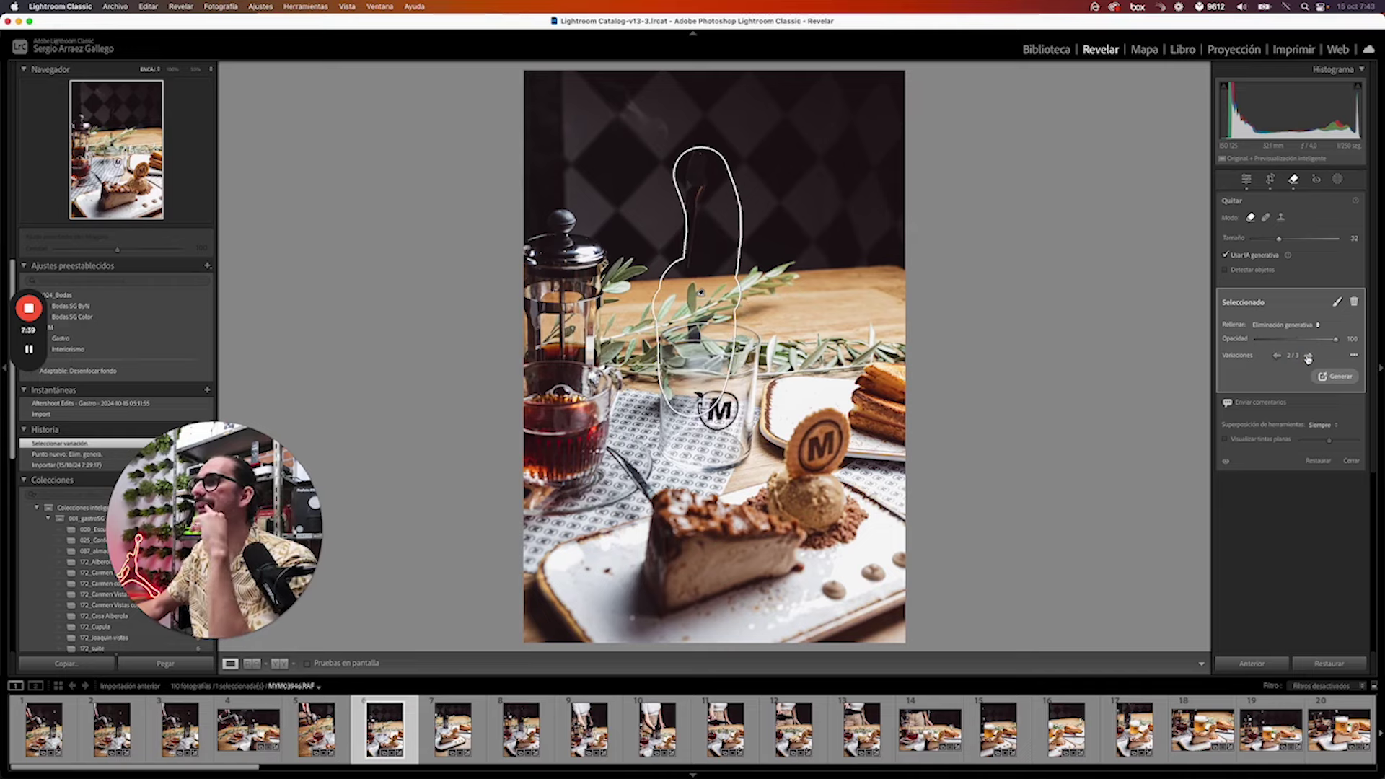
{"action": "left_click", "coordinate": [1308, 356]}
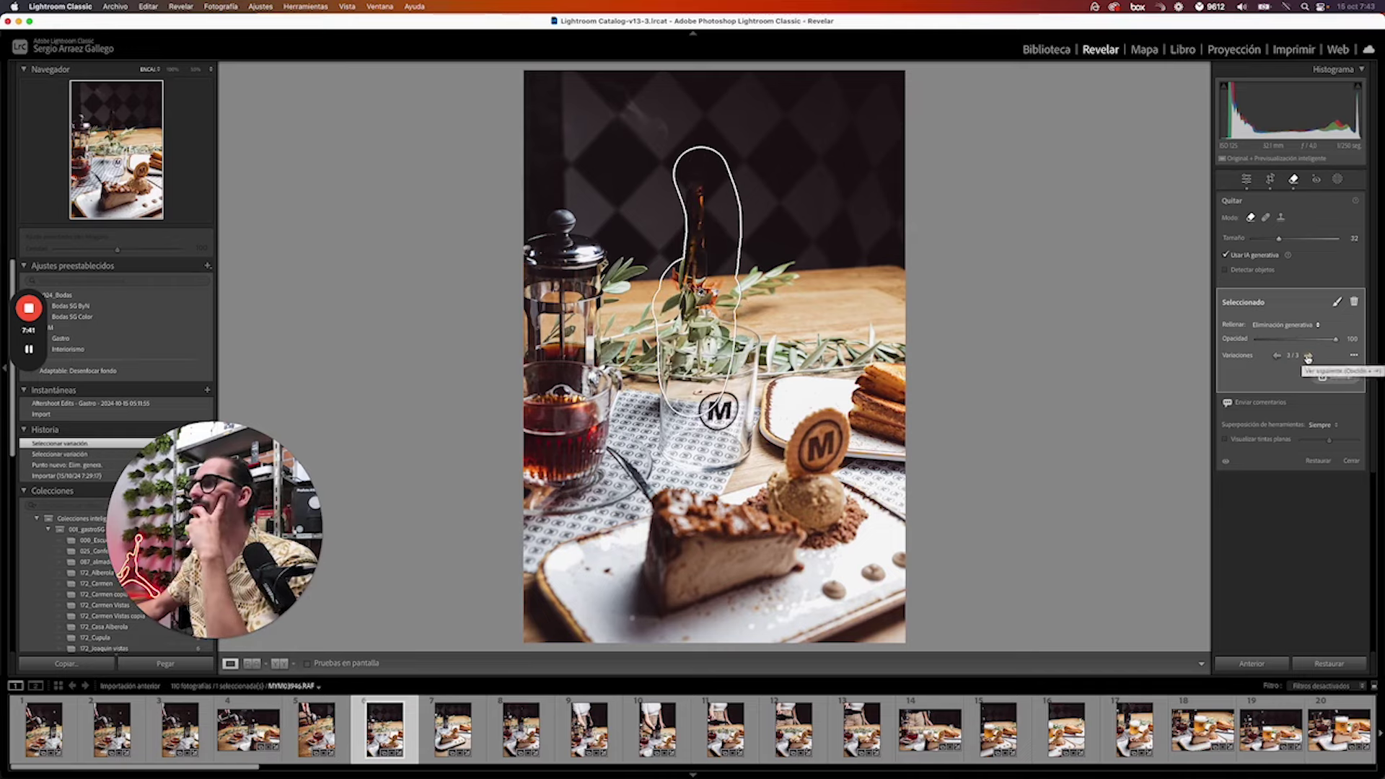
{"action": "left_click", "coordinate": [1309, 358]}
{"action": "left_click", "coordinate": [1309, 357]}
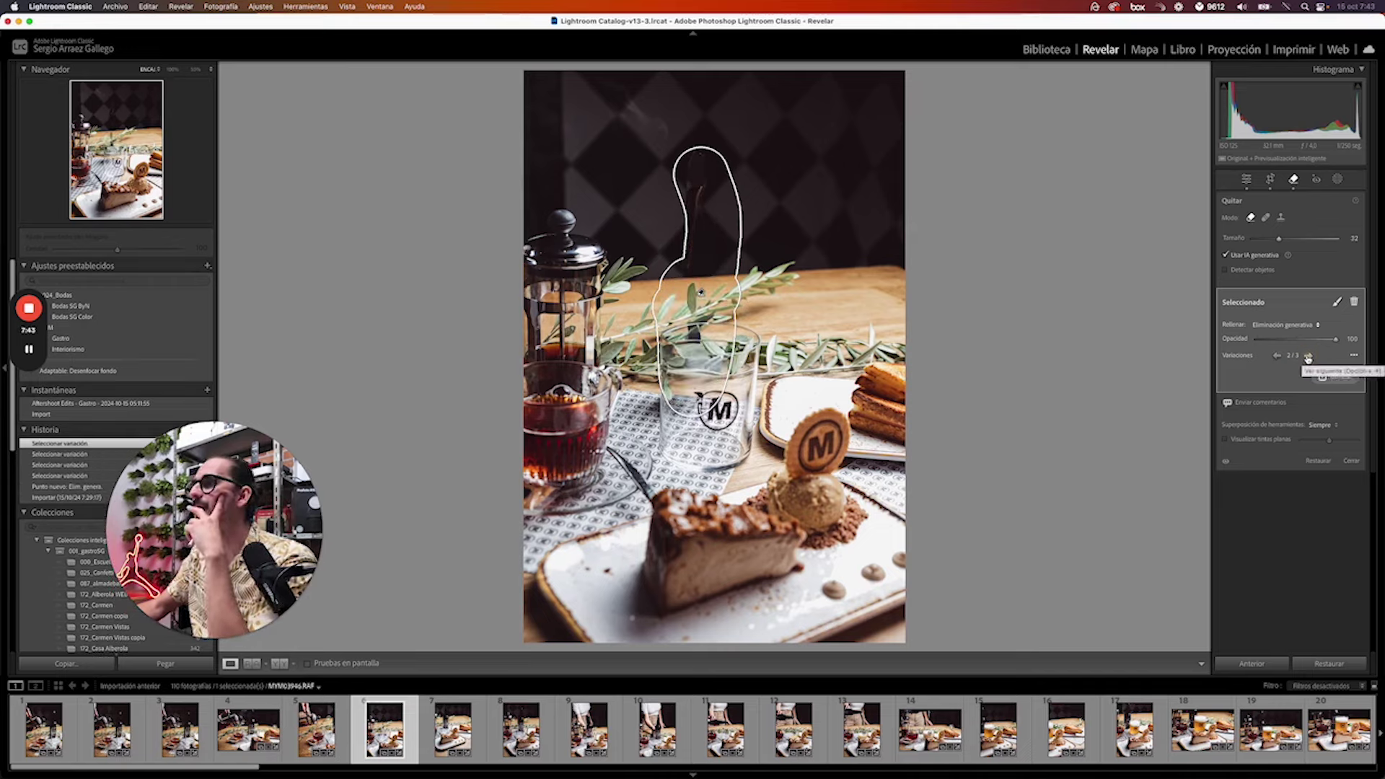
Extend the removal mask up to the bottle's top and regenerate the fill
{"action": "left_click", "coordinate": [1338, 303]}
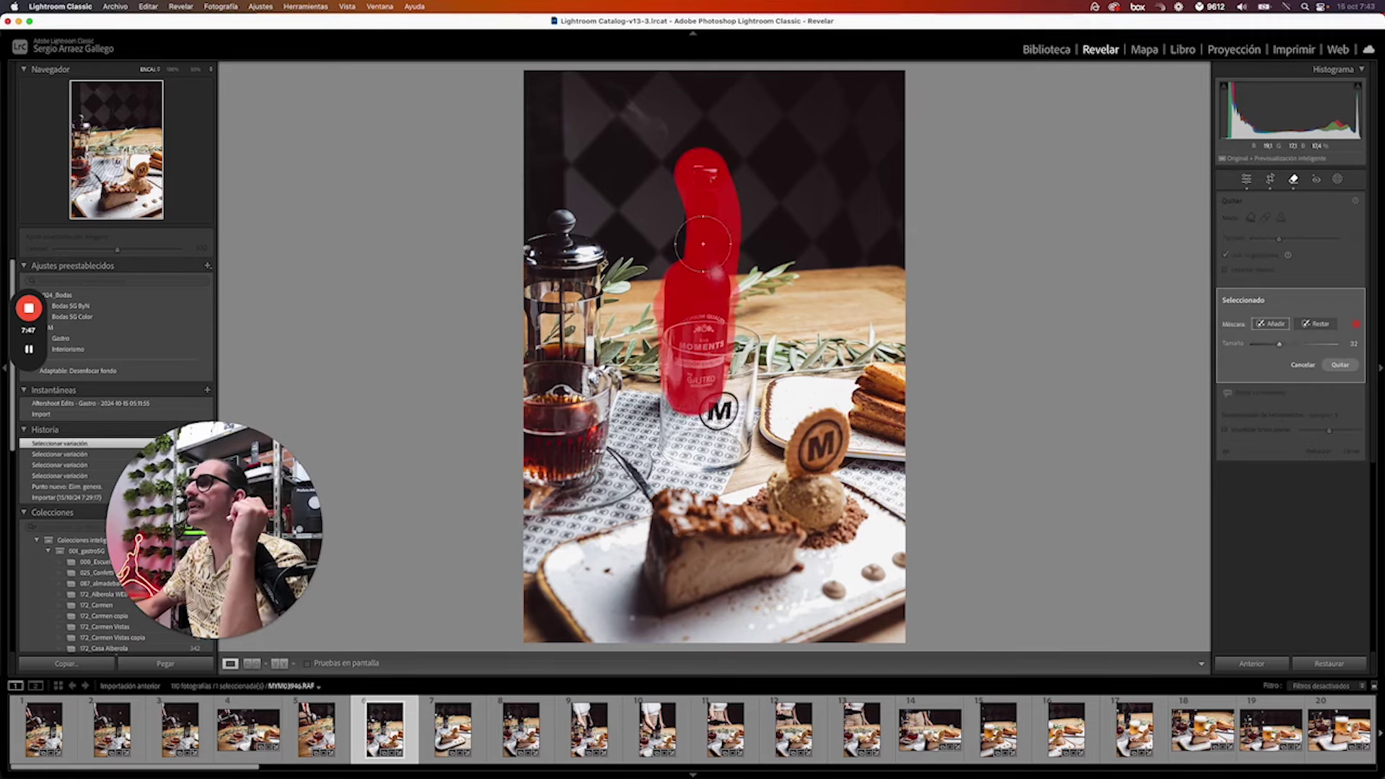
{"action": "left_click_drag", "start_coordinate": [693, 262], "coordinate": [702, 177]}
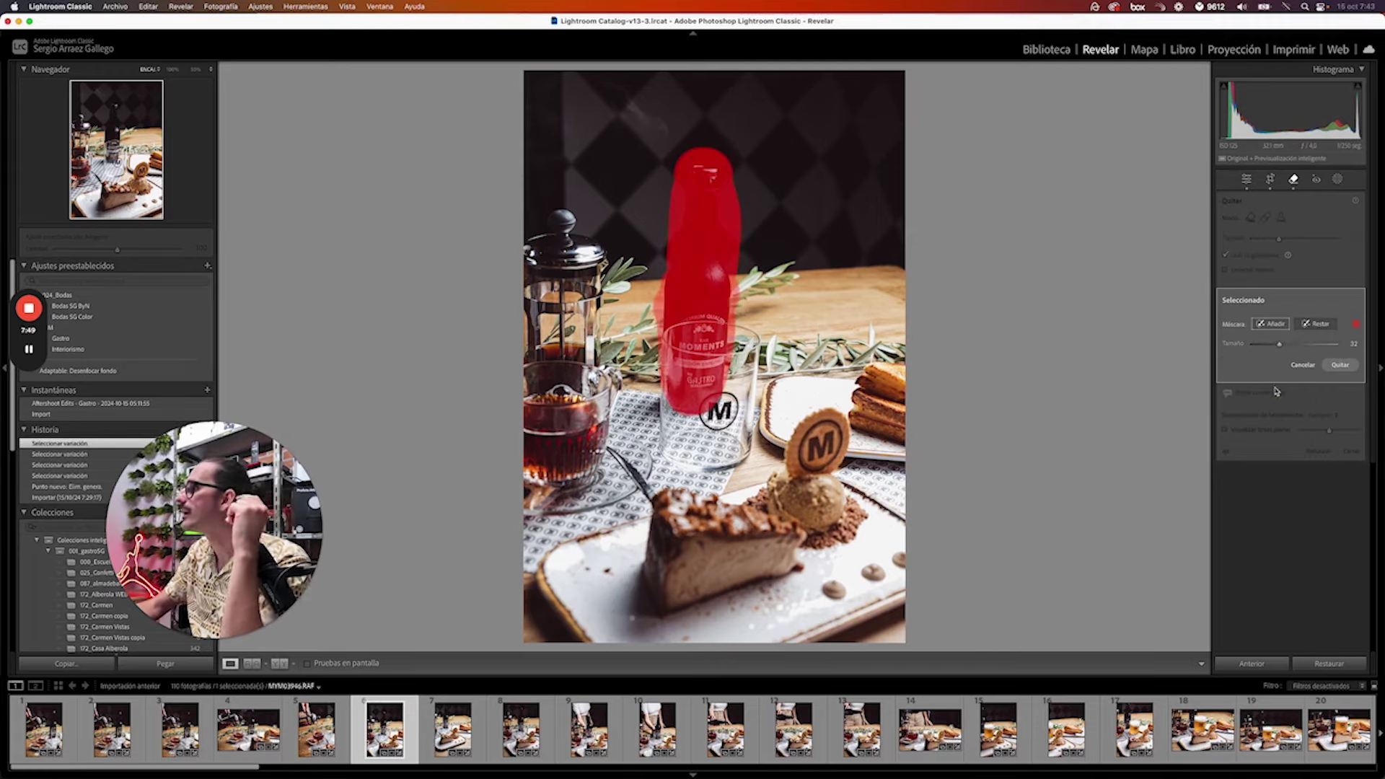
{"action": "left_click", "coordinate": [1336, 365]}
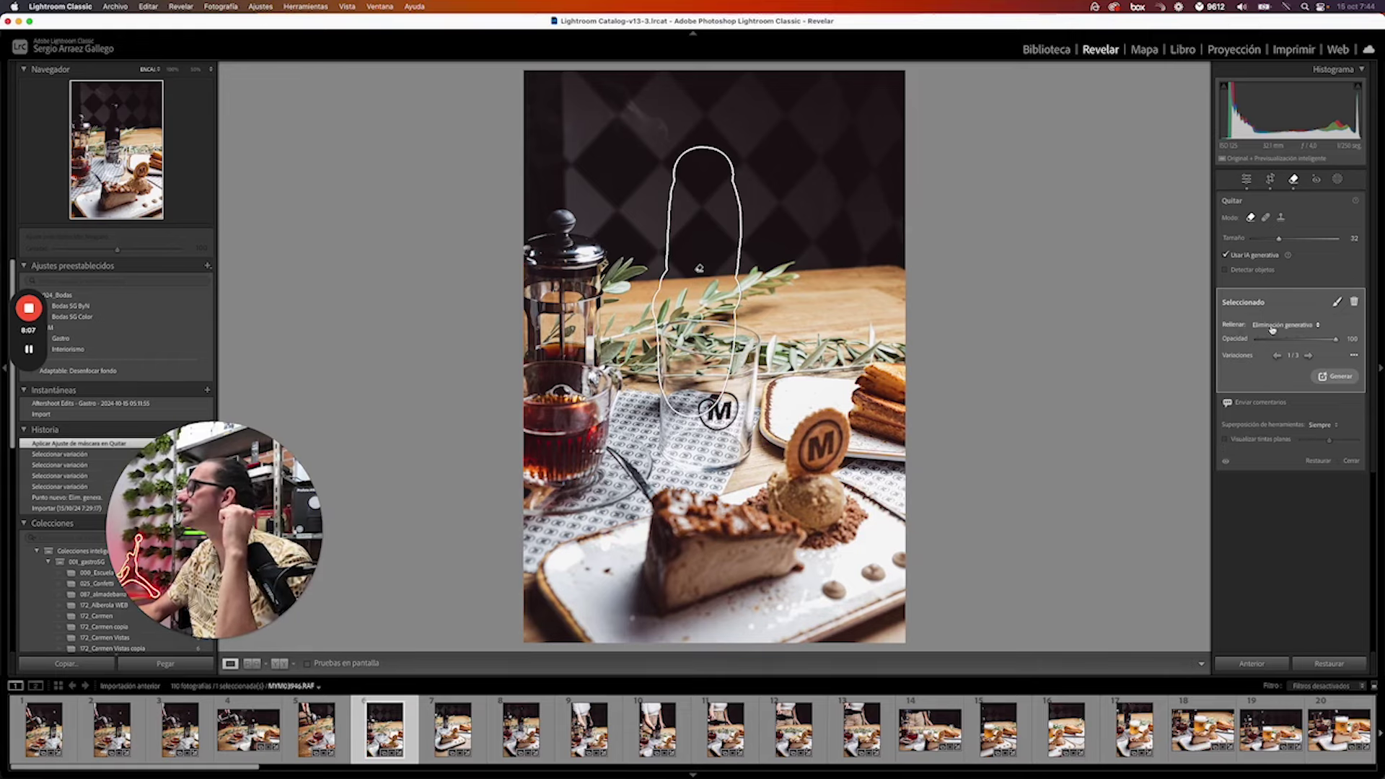
Compare the new fill variations and return to variation 1 of 3
{"action": "left_click", "coordinate": [1309, 356]}
{"action": "left_click", "coordinate": [1309, 356]}
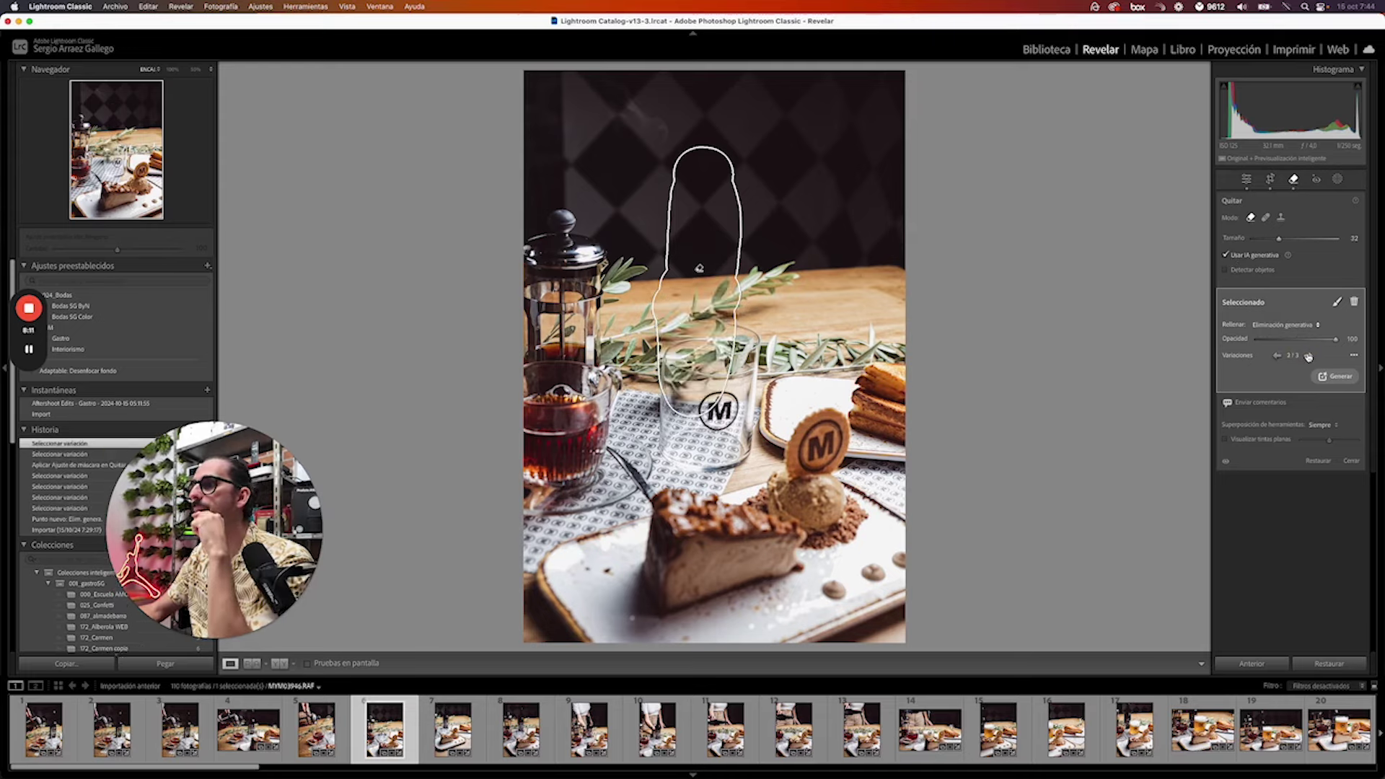
{"action": "left_click", "coordinate": [1309, 356]}
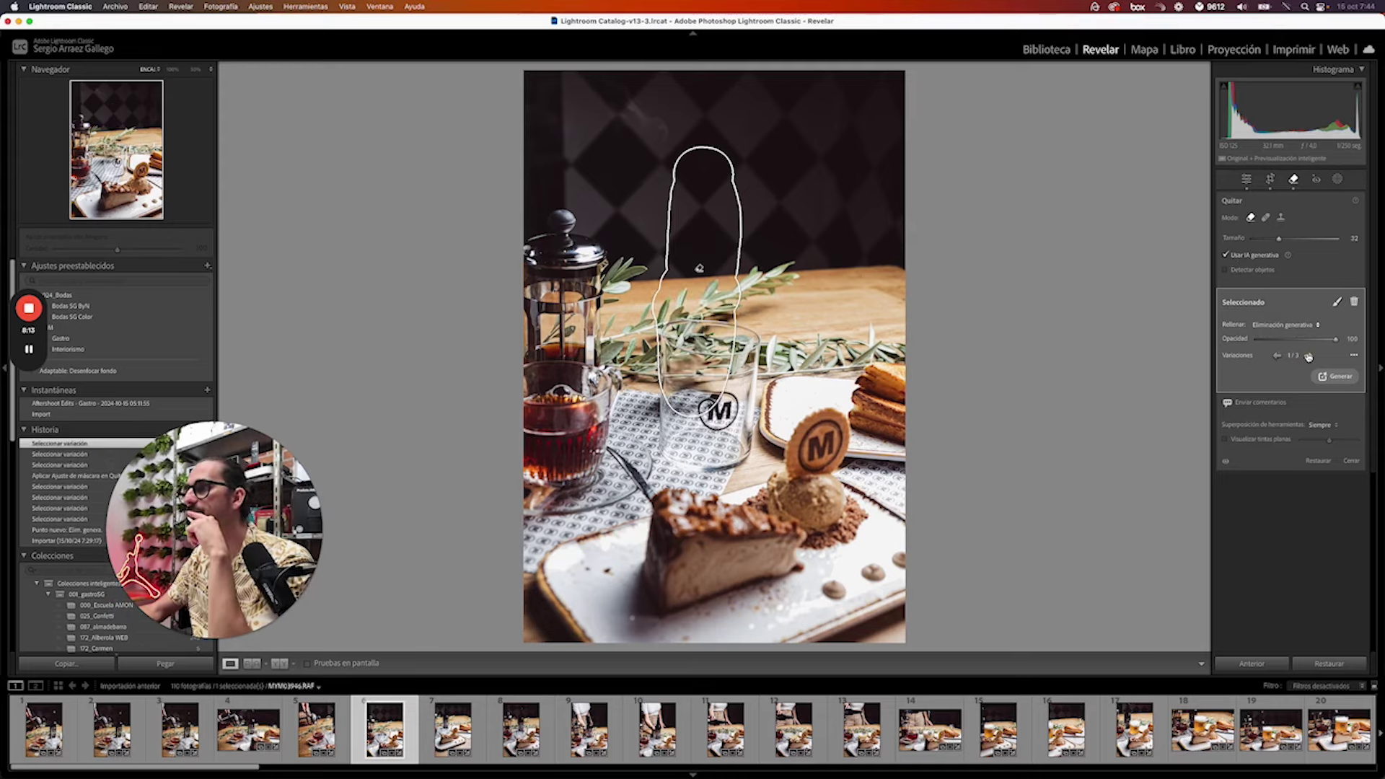
{"action": "left_click", "coordinate": [1309, 356]}
{"action": "left_click", "coordinate": [1309, 356]}
{"action": "left_click", "coordinate": [1309, 356]}
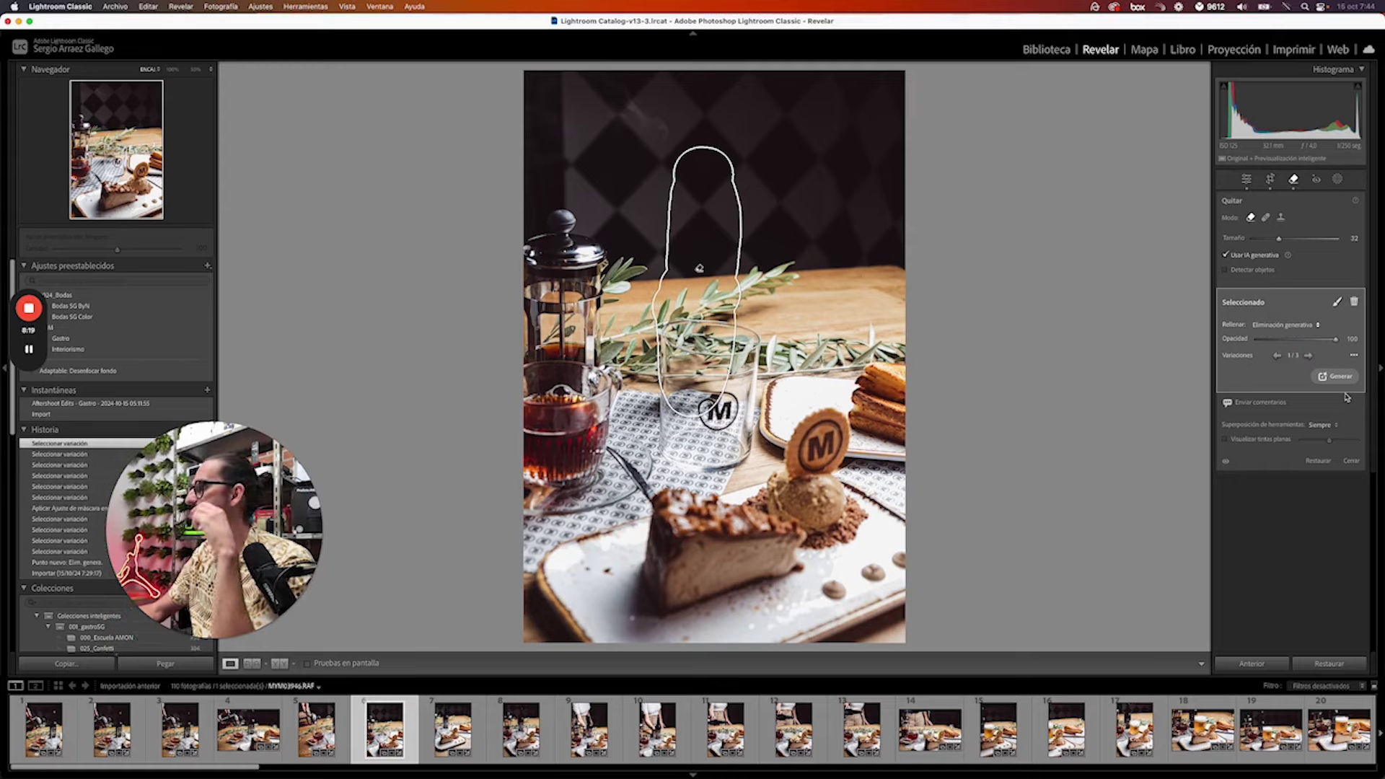
Generate a fresh set of fills, keep variation 1 with olive branches, and finish the removal
{"action": "left_click", "coordinate": [1327, 378]}
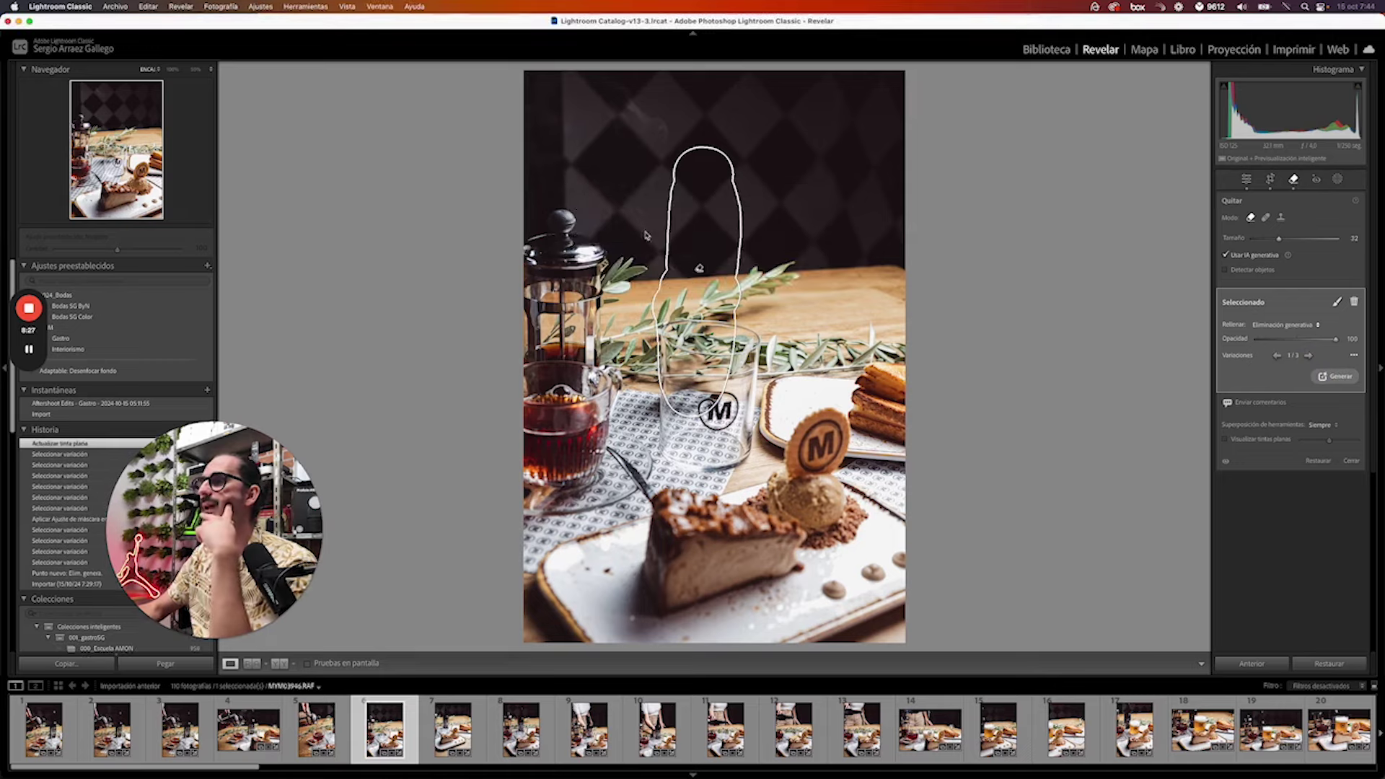
{"action": "left_click", "coordinate": [1309, 356]}
{"action": "left_click", "coordinate": [1309, 356]}
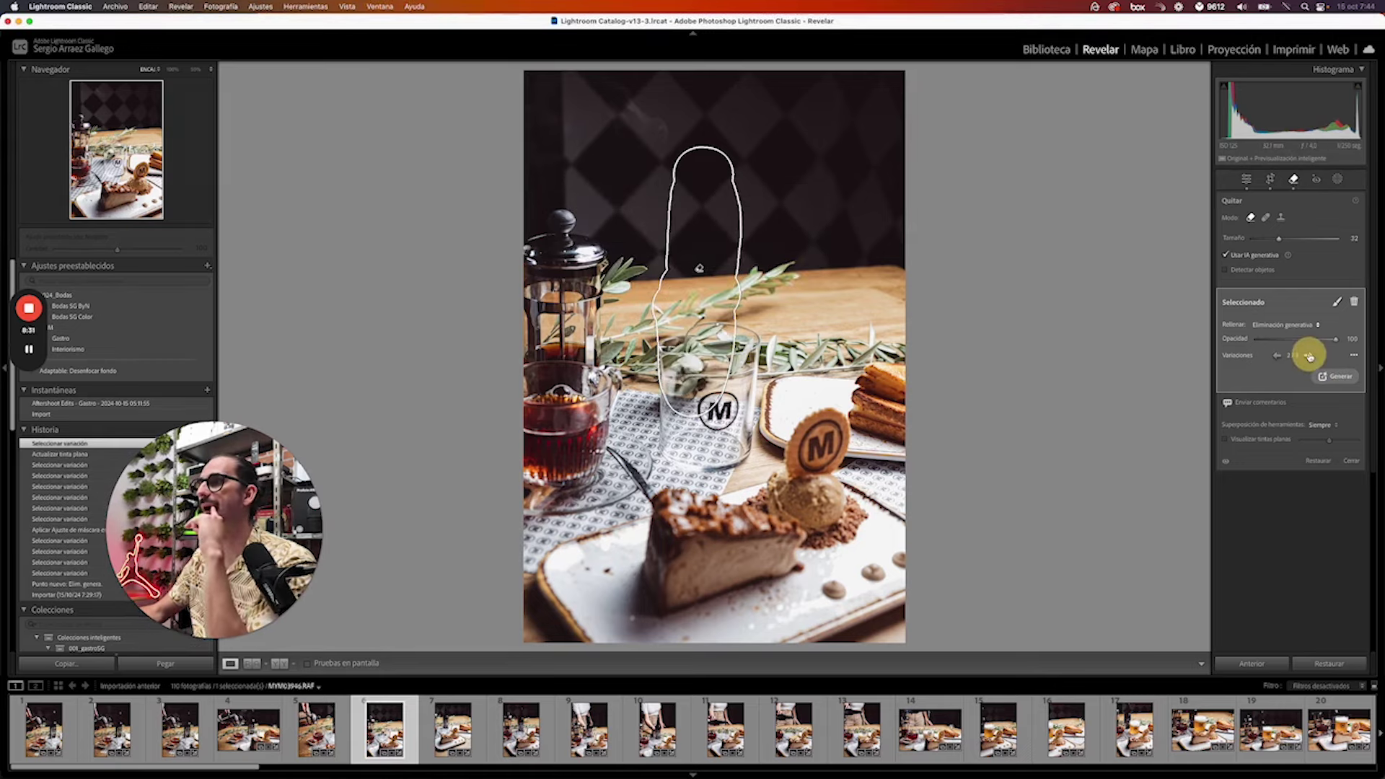
{"action": "left_click", "coordinate": [1309, 356]}
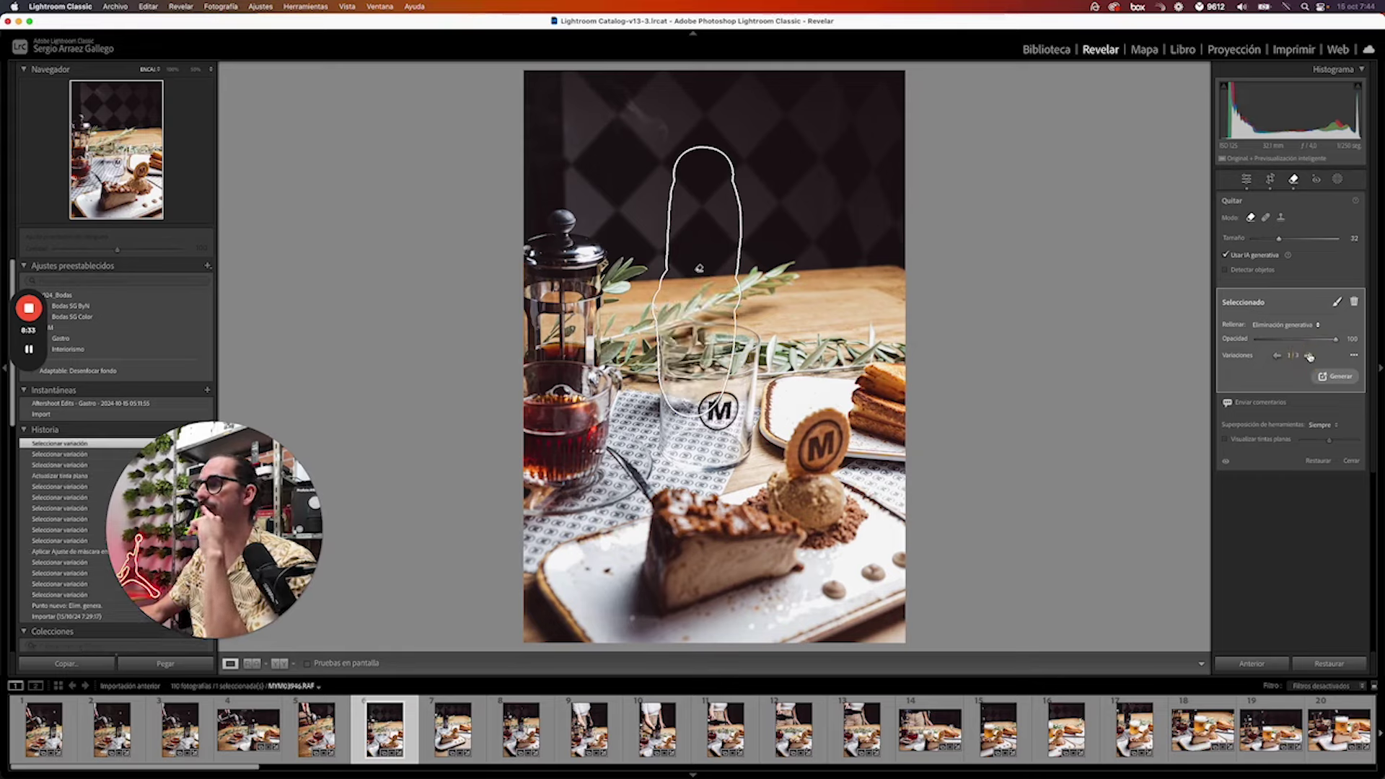
{"action": "key", "text": "q"}
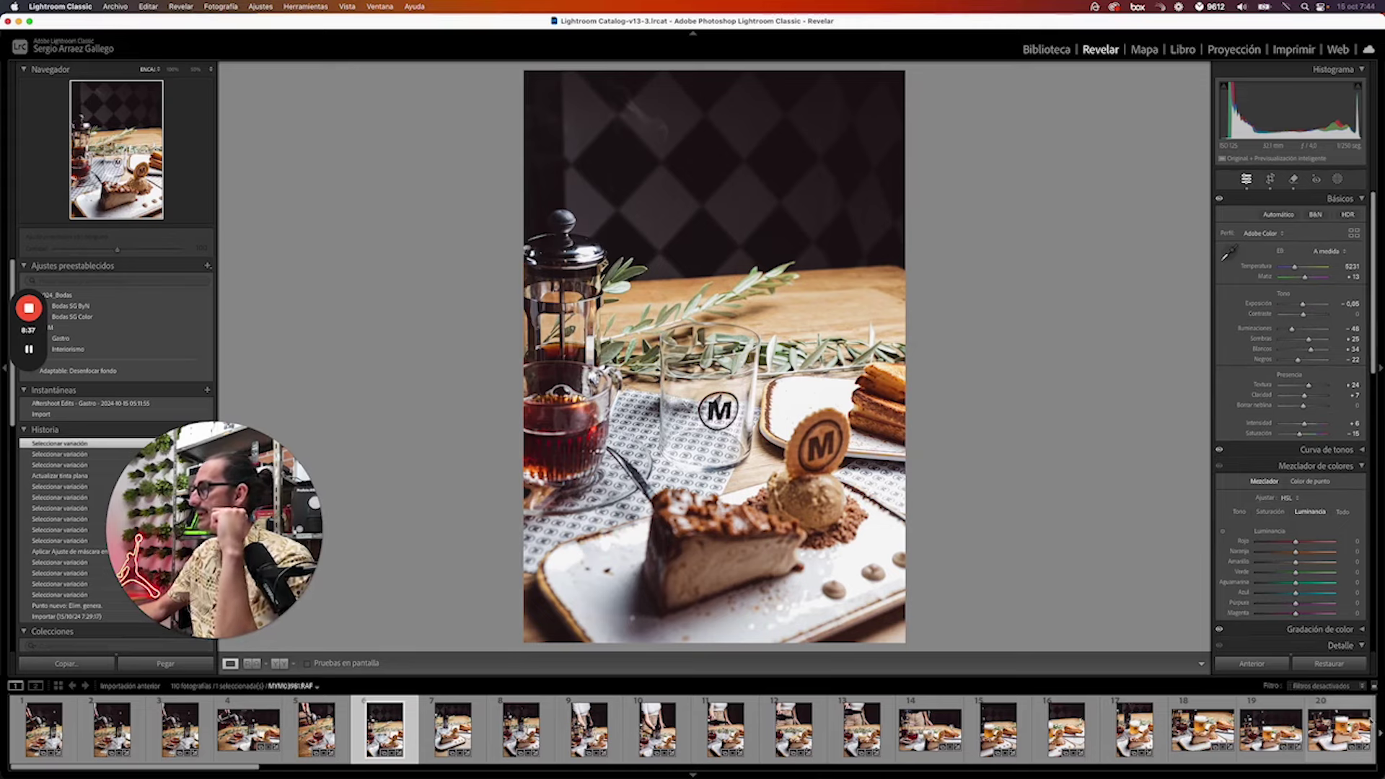
{"action": "left_click", "coordinate": [283, 664]}
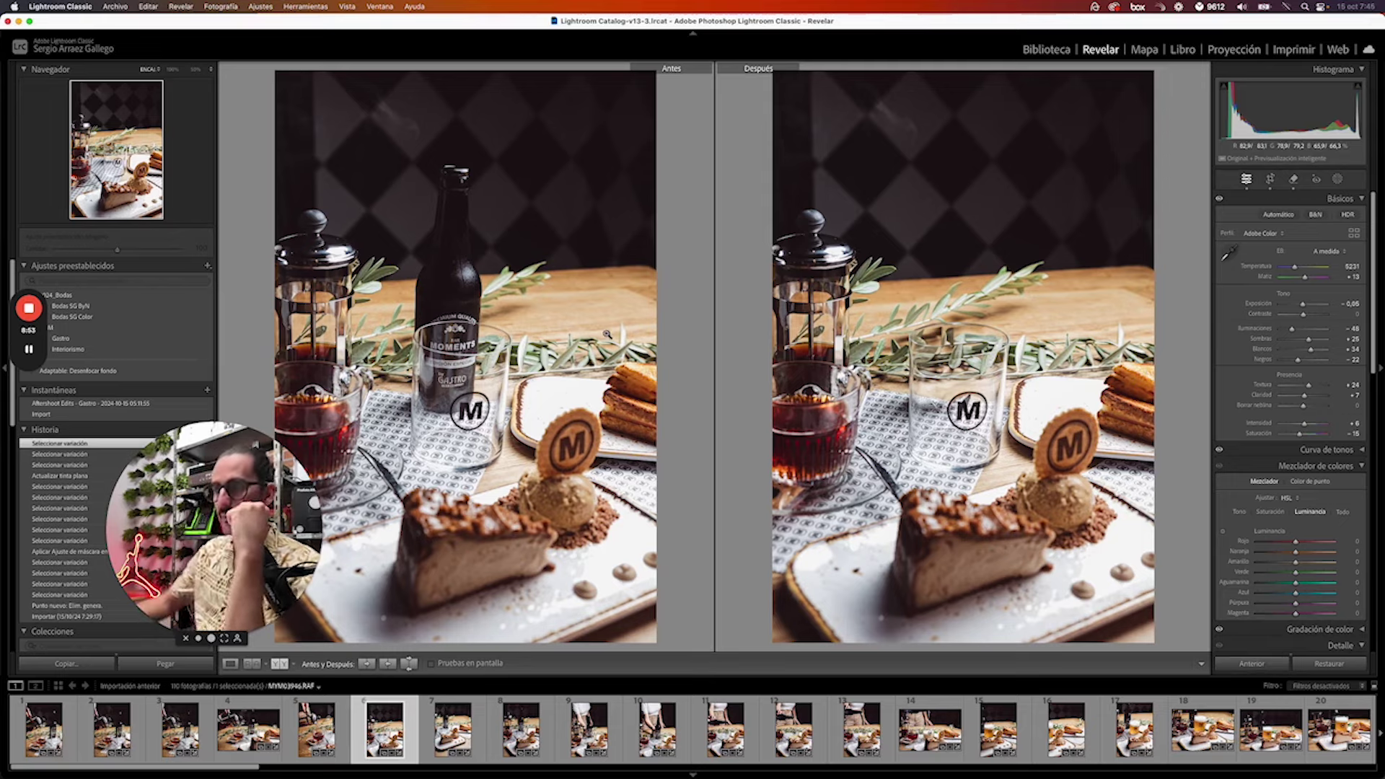
{"action": "left_click", "coordinate": [231, 663]}
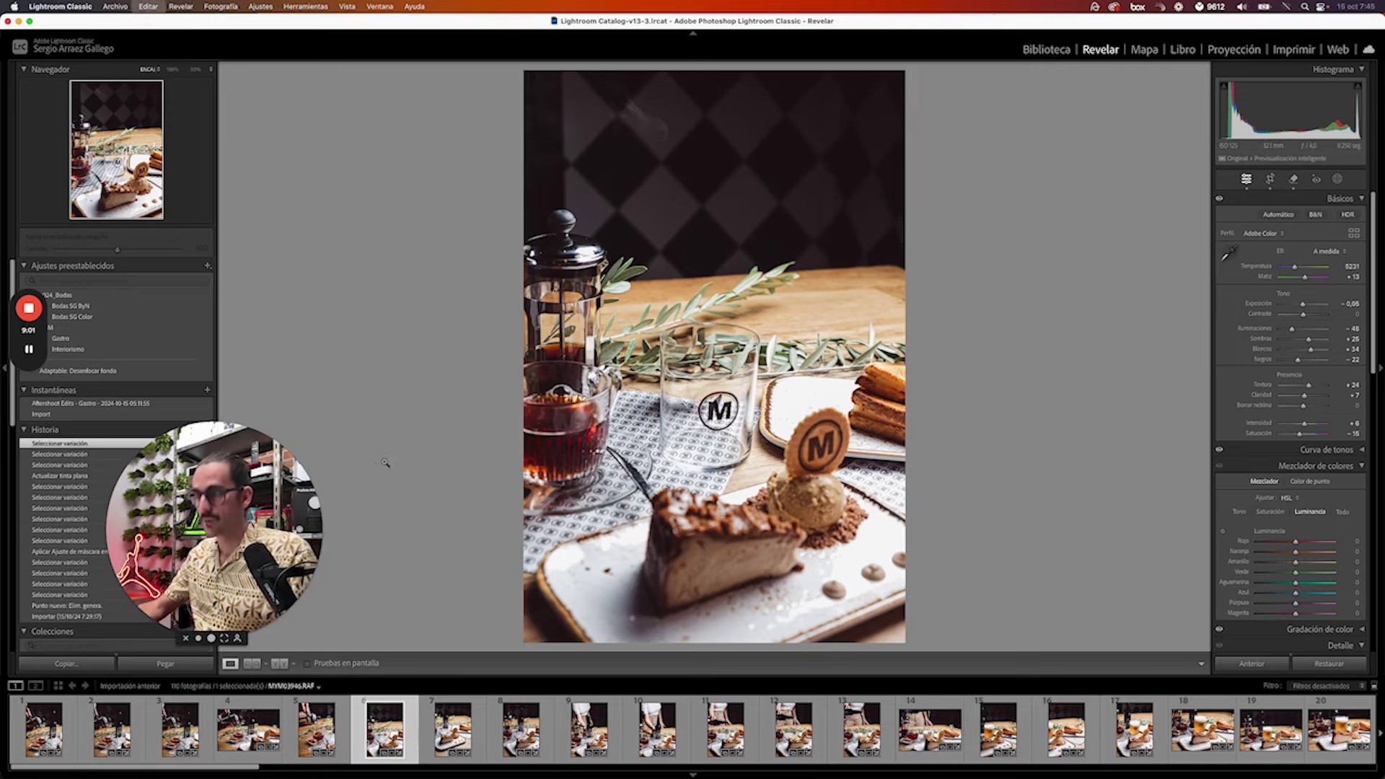
Undo the removal edits back to the import step, restoring the dark bottle behind the glass
{"action": "key", "text": "super+z"}
{"action": "key", "text": "super+z"}
{"action": "key", "text": "super+z"}
{"action": "key", "text": "super+z"}
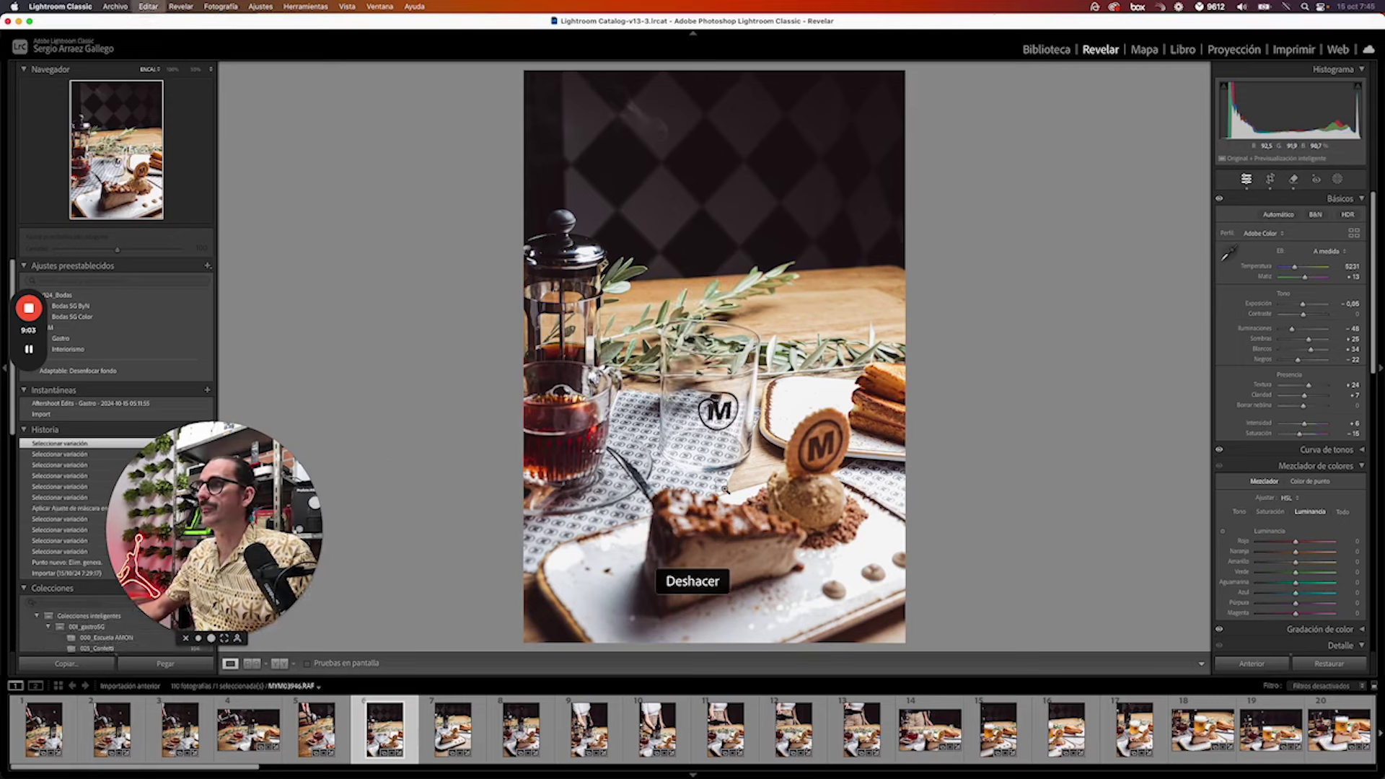
{"action": "key", "text": "super+z"}
{"action": "key", "text": "super+z"}
{"action": "key", "text": "super+z"}
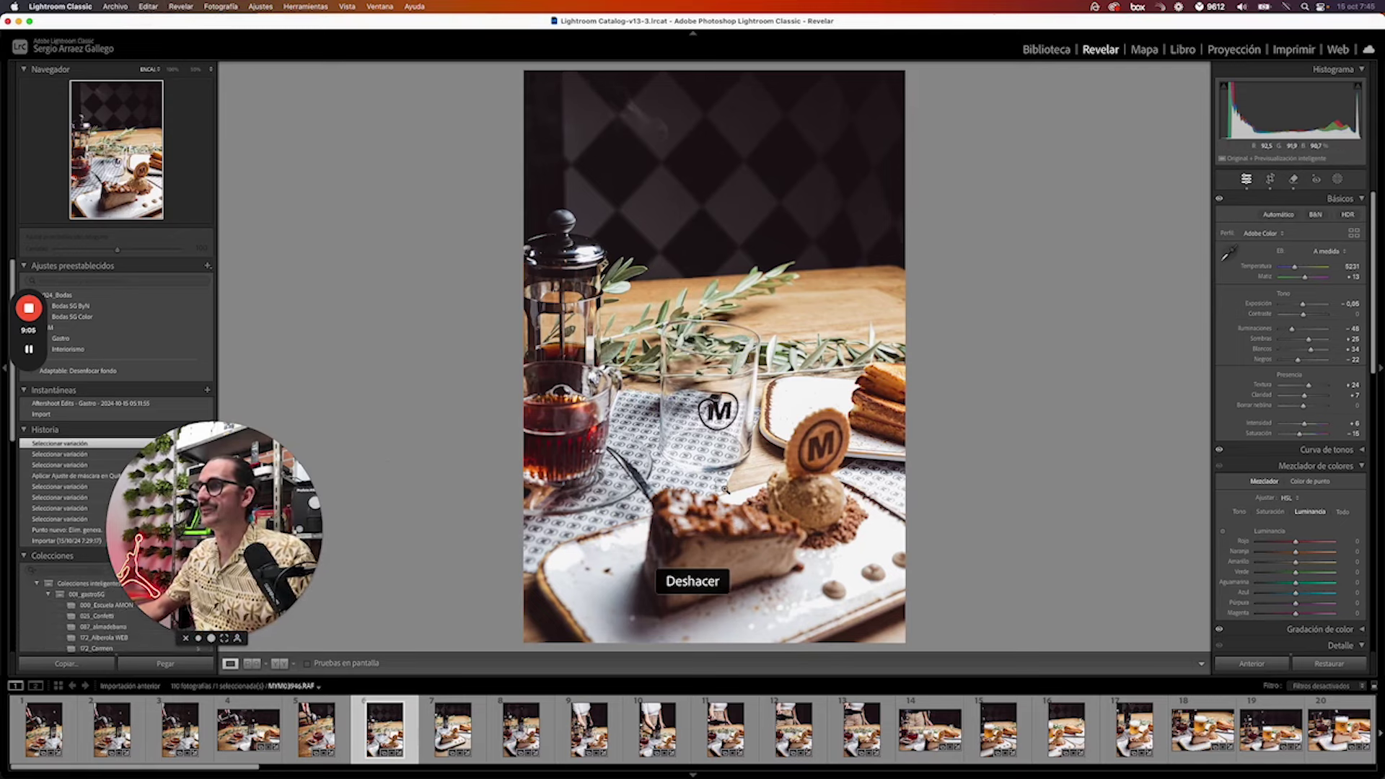
{"action": "key", "text": "super+z"}
{"action": "key", "text": "super+z"}
{"action": "key", "text": "super+z"}
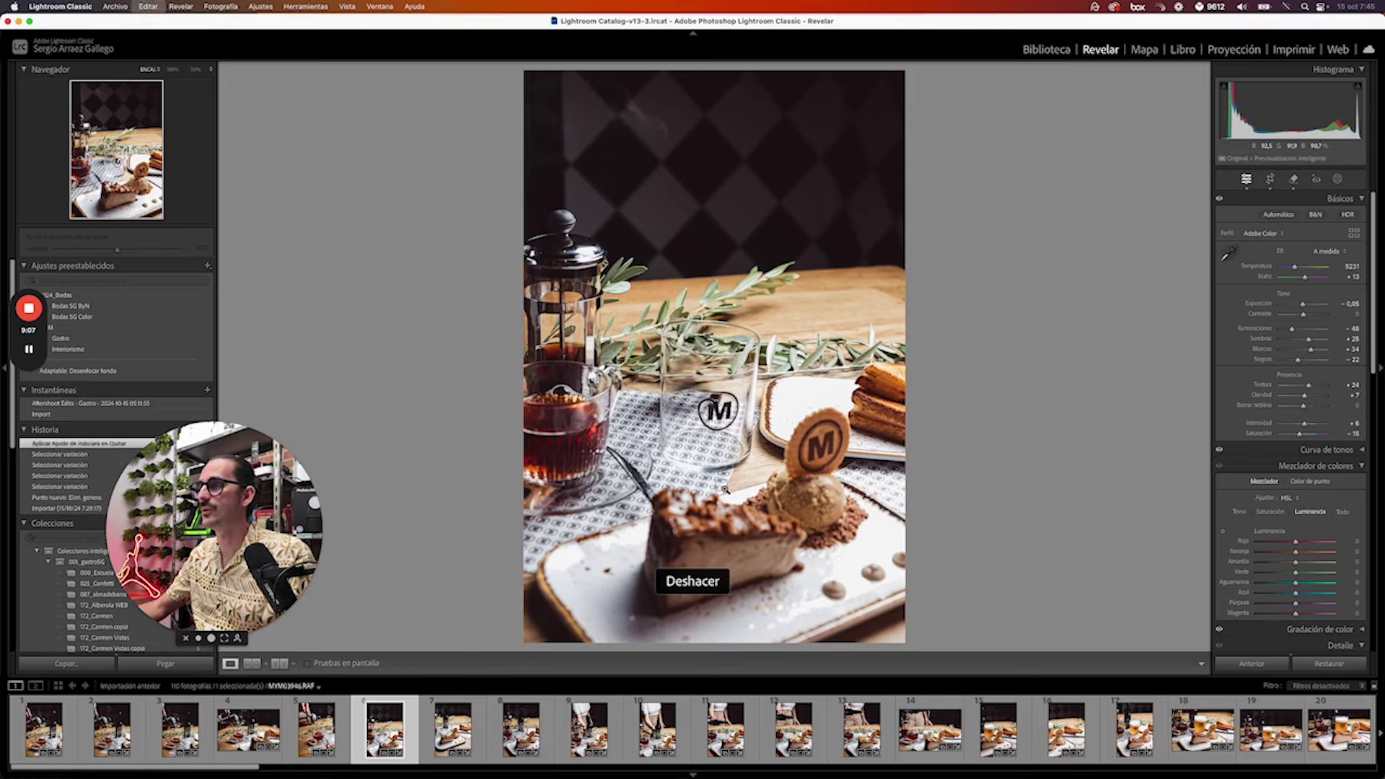
{"action": "key", "text": "super+z"}
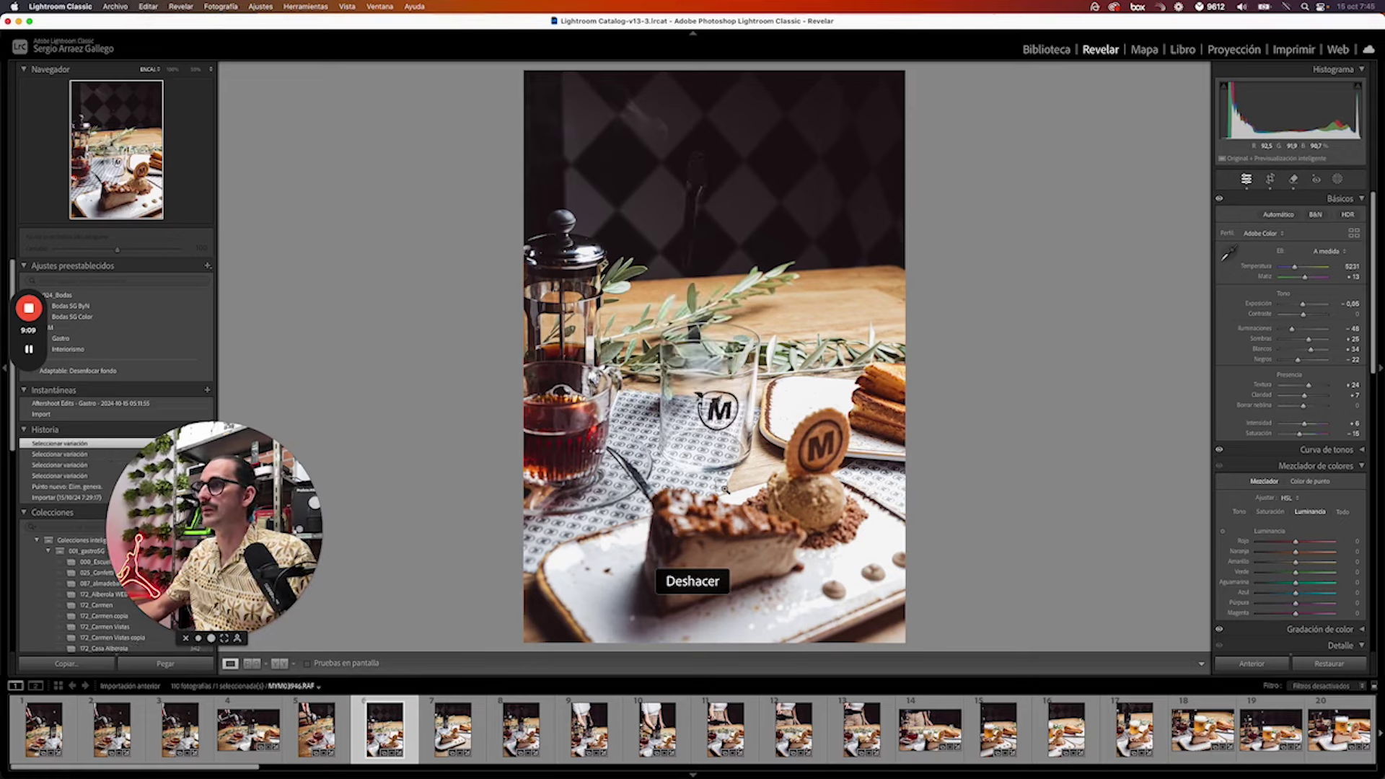
{"action": "key", "text": "super+z"}
{"action": "key", "text": "super+z"}
{"action": "key", "text": "super+z"}
{"action": "key", "text": "super+z"}
{"action": "key", "text": "super+z"}
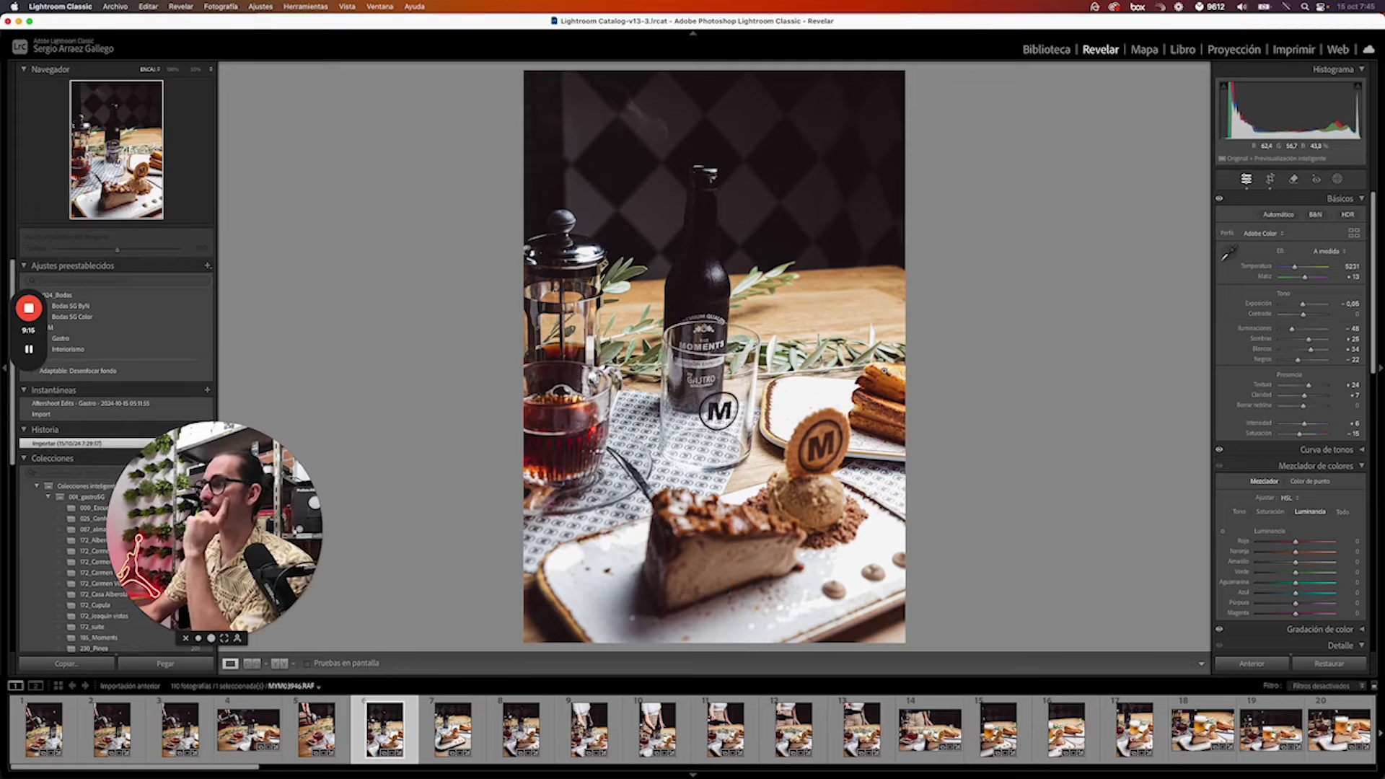
In the Library grid with larger thumbnails, select photo 12 of the woman pouring and open it in Develop
{"action": "left_click", "coordinate": [1047, 49]}
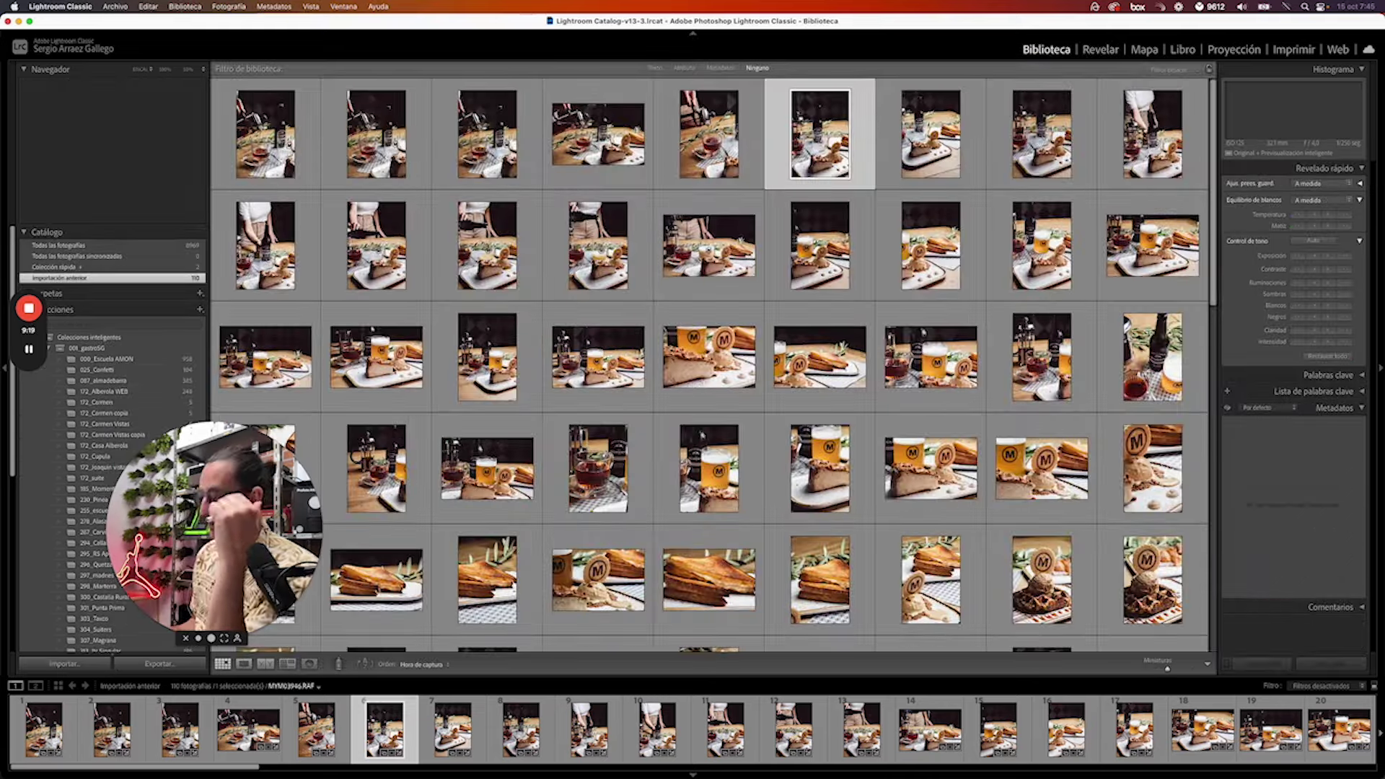
{"action": "key", "text": "equal"}
{"action": "key", "text": "equal"}
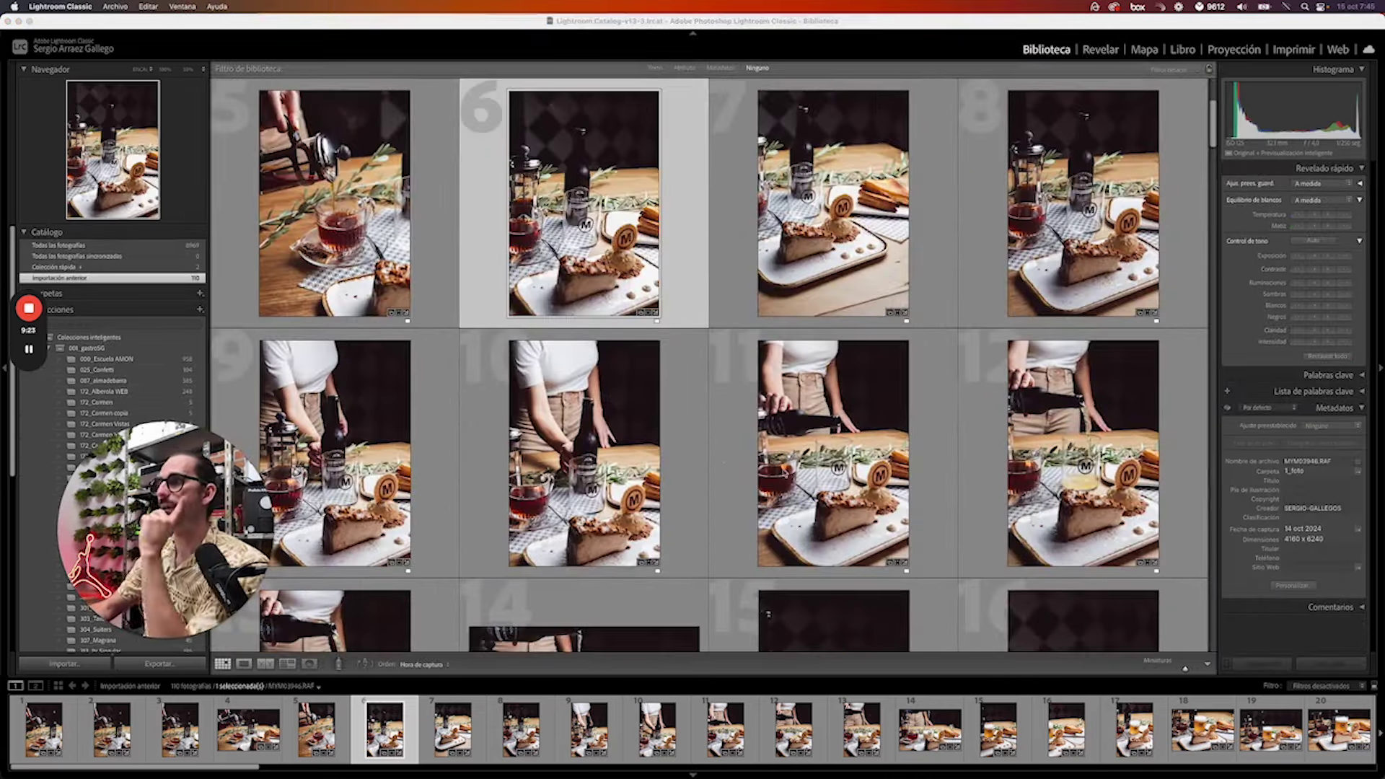
{"action": "scroll", "coordinate": [709, 364], "scroll_direction": "down", "scroll_amount": 1}
{"action": "scroll", "coordinate": [709, 365], "scroll_direction": "down", "scroll_amount": 1}
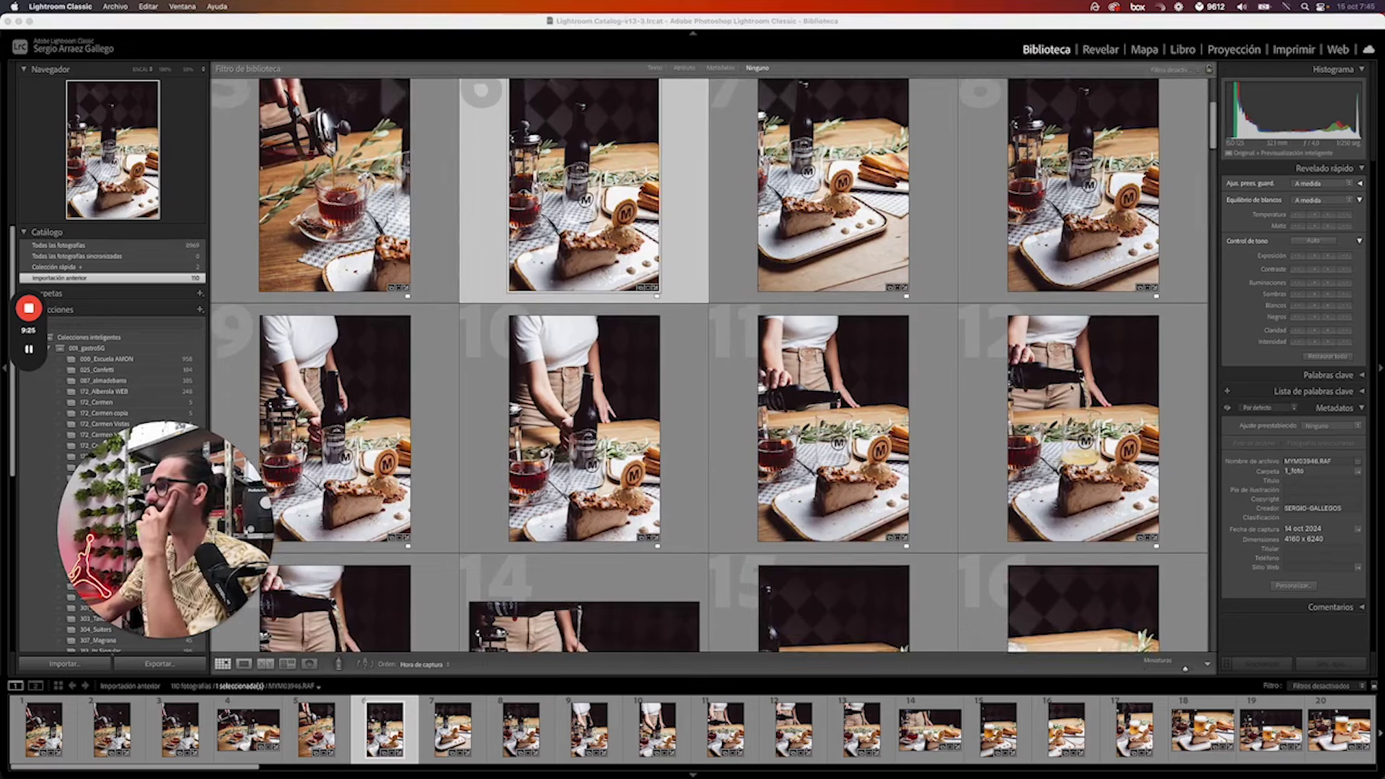
{"action": "left_click", "coordinate": [1077, 433]}
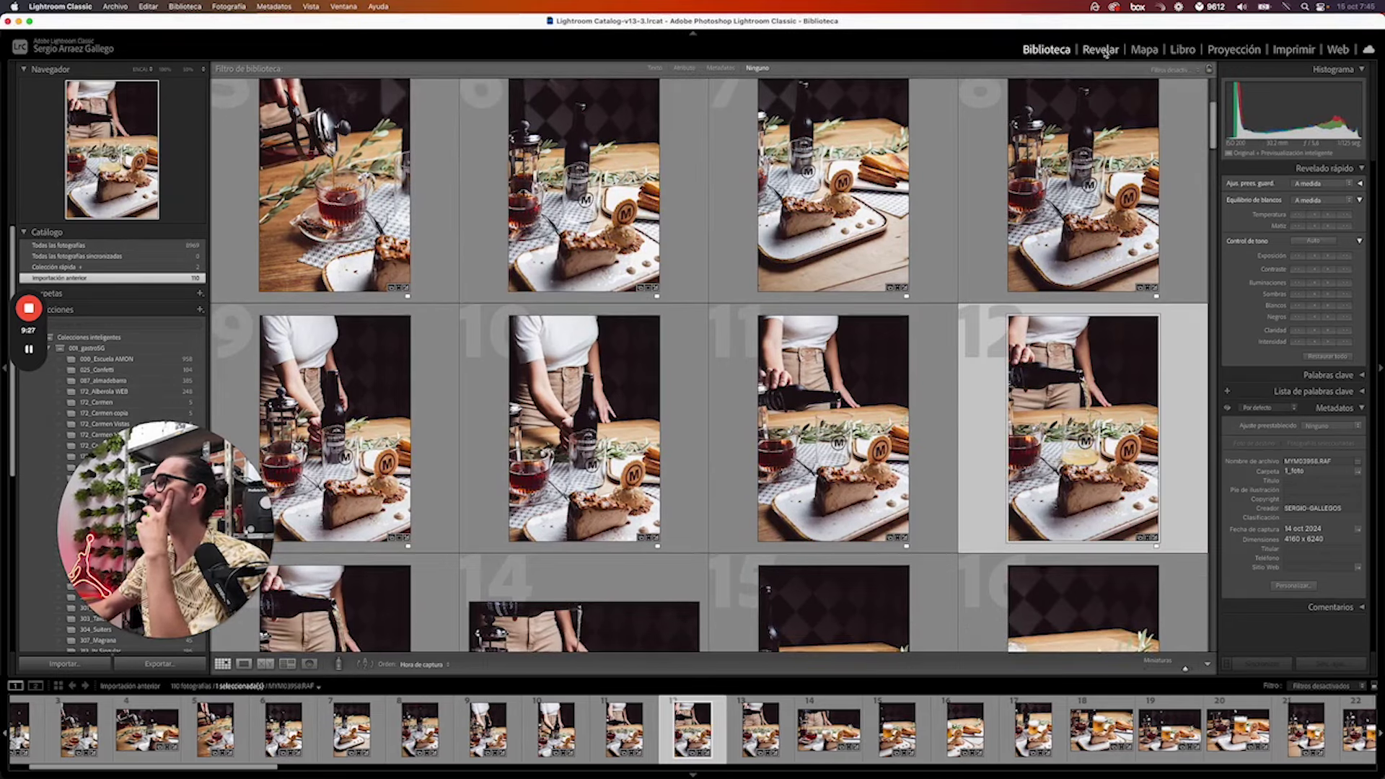
{"action": "left_click", "coordinate": [1104, 50]}
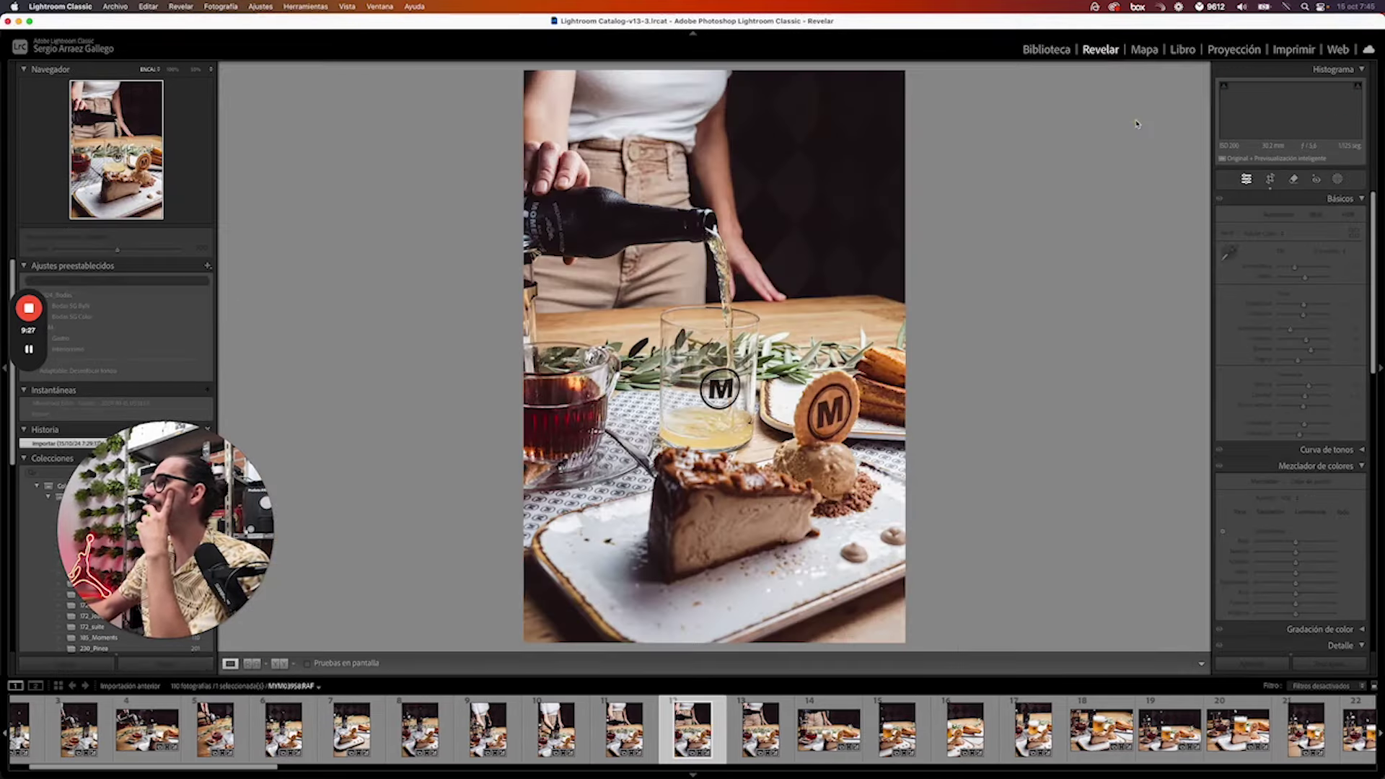
With a smaller Remove brush, paint over the pouring woman's hand, shirt, torso and bottle
{"action": "left_click", "coordinate": [1294, 181]}
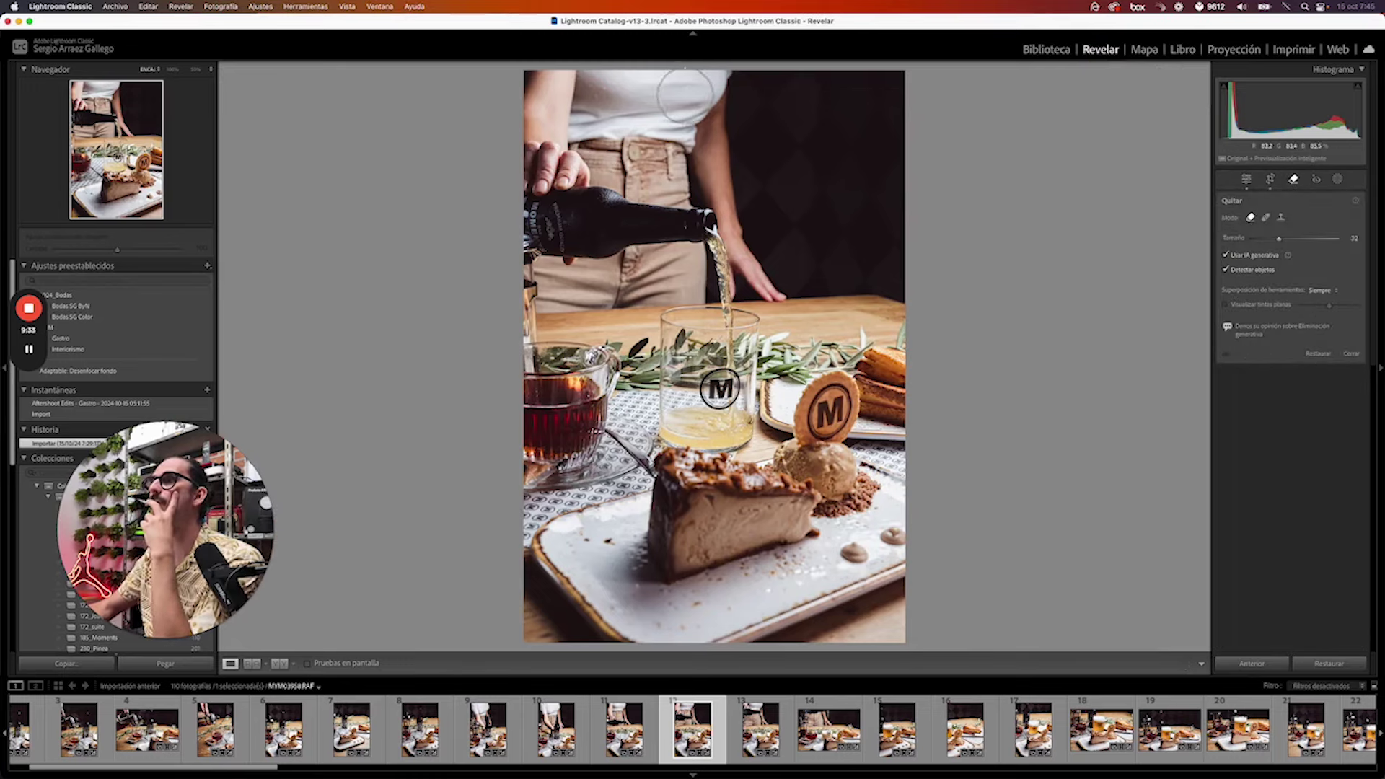
{"action": "left_click", "coordinate": [670, 134]}
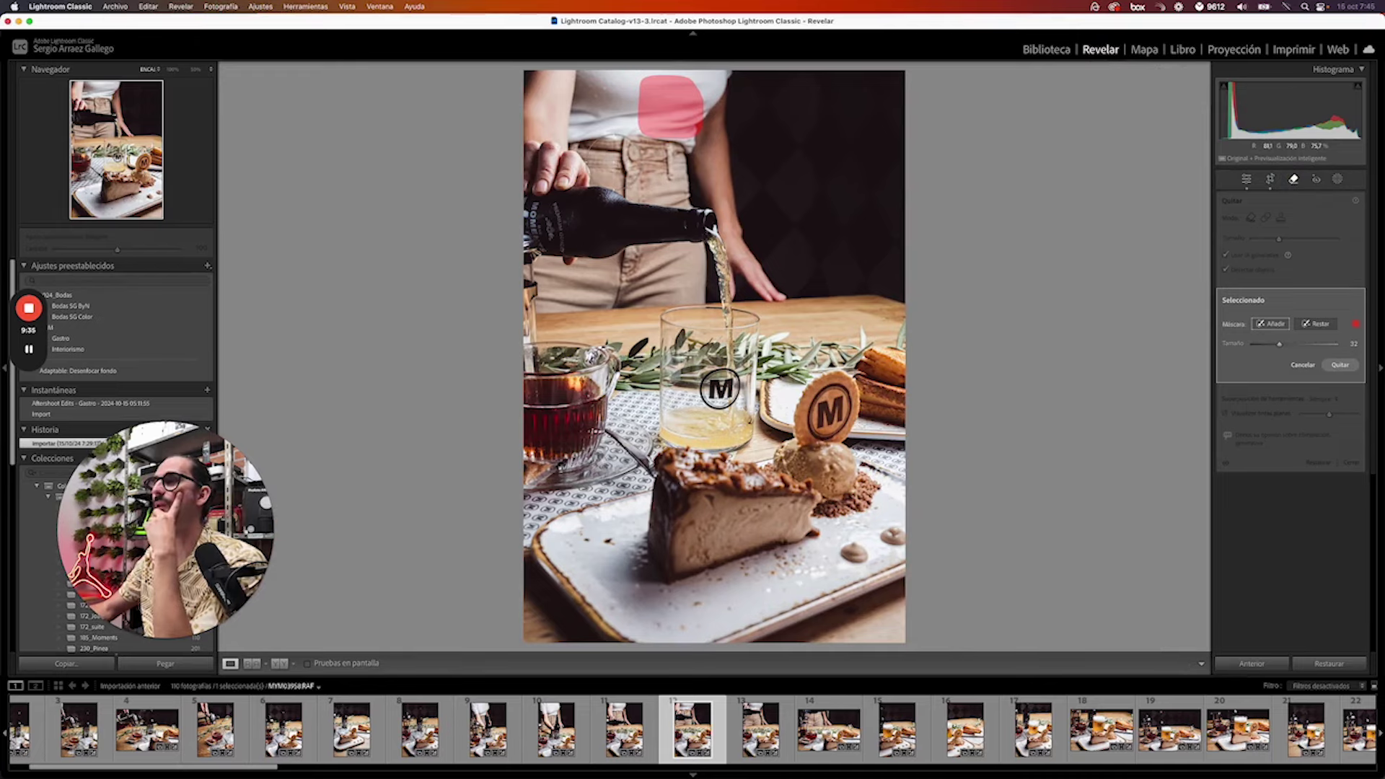
{"action": "scroll", "coordinate": [656, 177], "scroll_direction": "down", "scroll_amount": 2}
{"action": "scroll", "coordinate": [656, 173], "scroll_direction": "down", "scroll_amount": 6}
{"action": "mouse_move", "coordinate": [541, 164]}
{"action": "left_mouse_down"}
{"action": "mouse_move", "coordinate": [541, 76]}
{"action": "mouse_move", "coordinate": [667, 74]}
{"action": "mouse_move", "coordinate": [598, 125]}
{"action": "left_mouse_up"}
{"action": "mouse_move", "coordinate": [655, 160]}
{"action": "left_mouse_down"}
{"action": "mouse_move", "coordinate": [592, 194]}
{"action": "mouse_move", "coordinate": [756, 280]}
{"action": "left_mouse_up"}
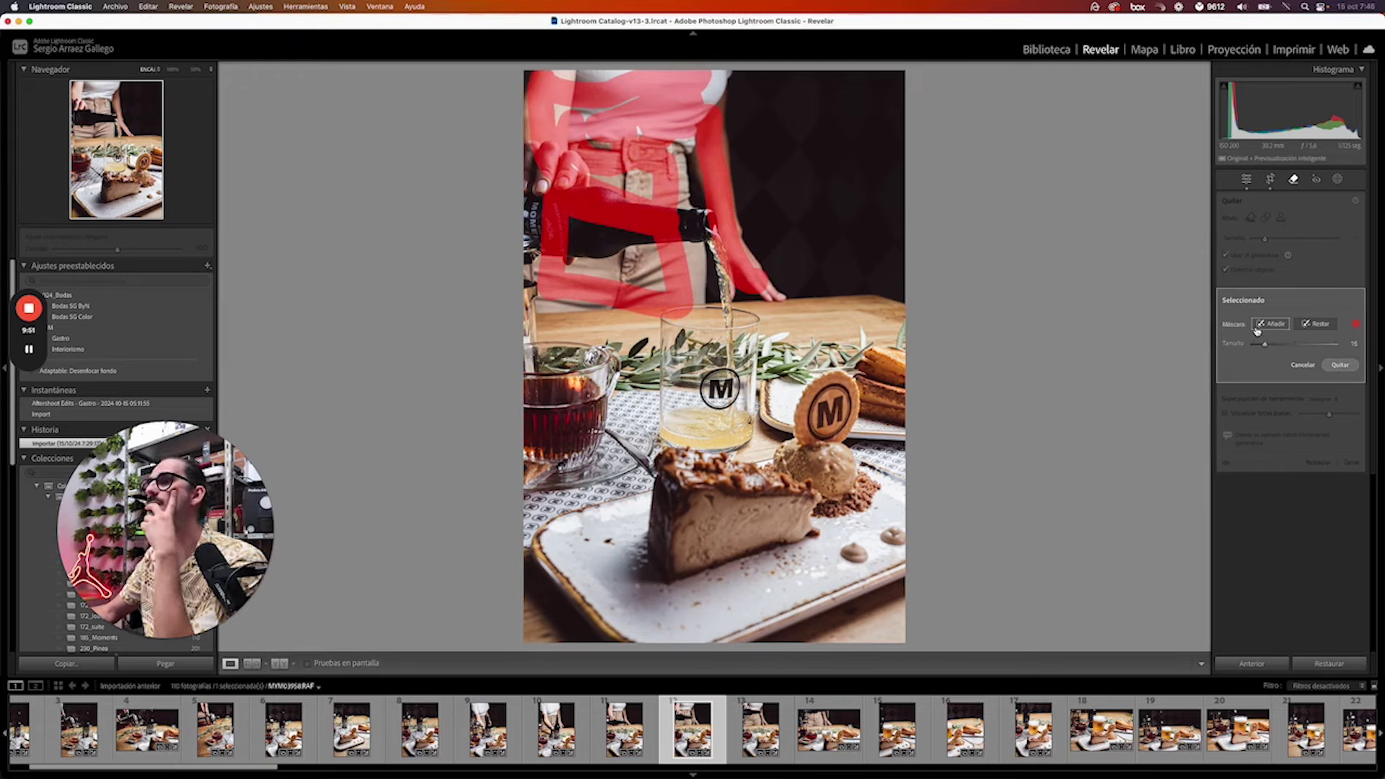
Generate the AI removal of the pouring woman and compare the first two variations
{"action": "left_click", "coordinate": [1341, 366]}
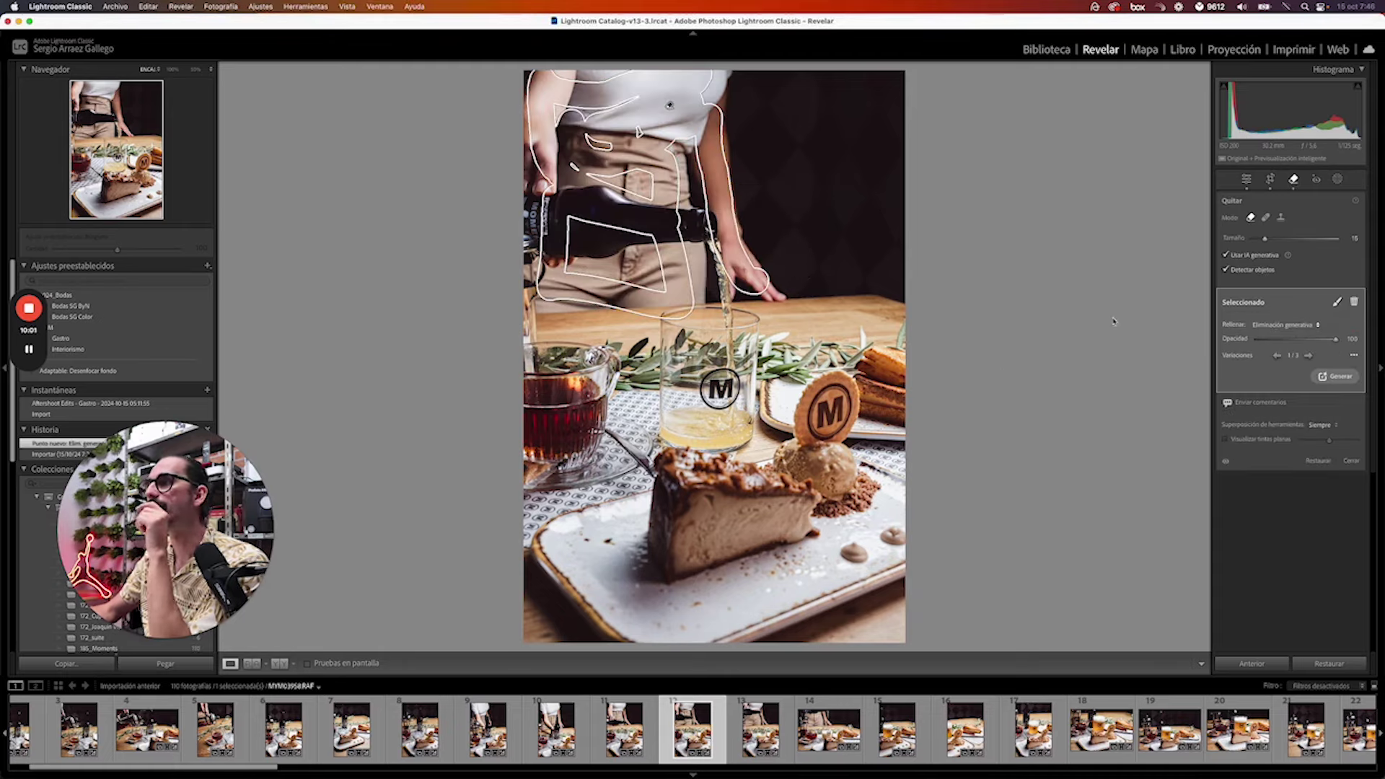
{"action": "left_click", "coordinate": [1309, 356]}
{"action": "left_click", "coordinate": [1309, 356]}
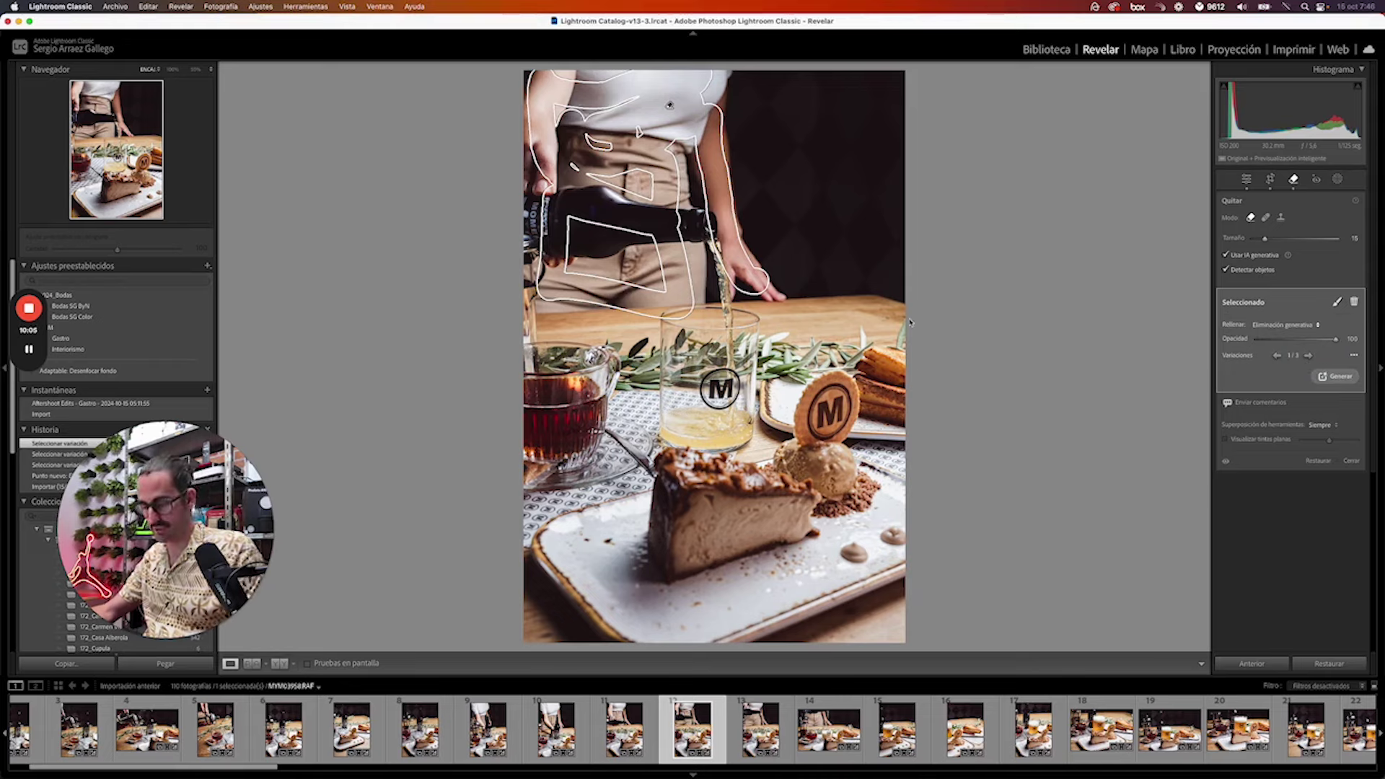
Delete the unsuccessful removal spot and switch off object detection
{"action": "left_click", "coordinate": [944, 432]}
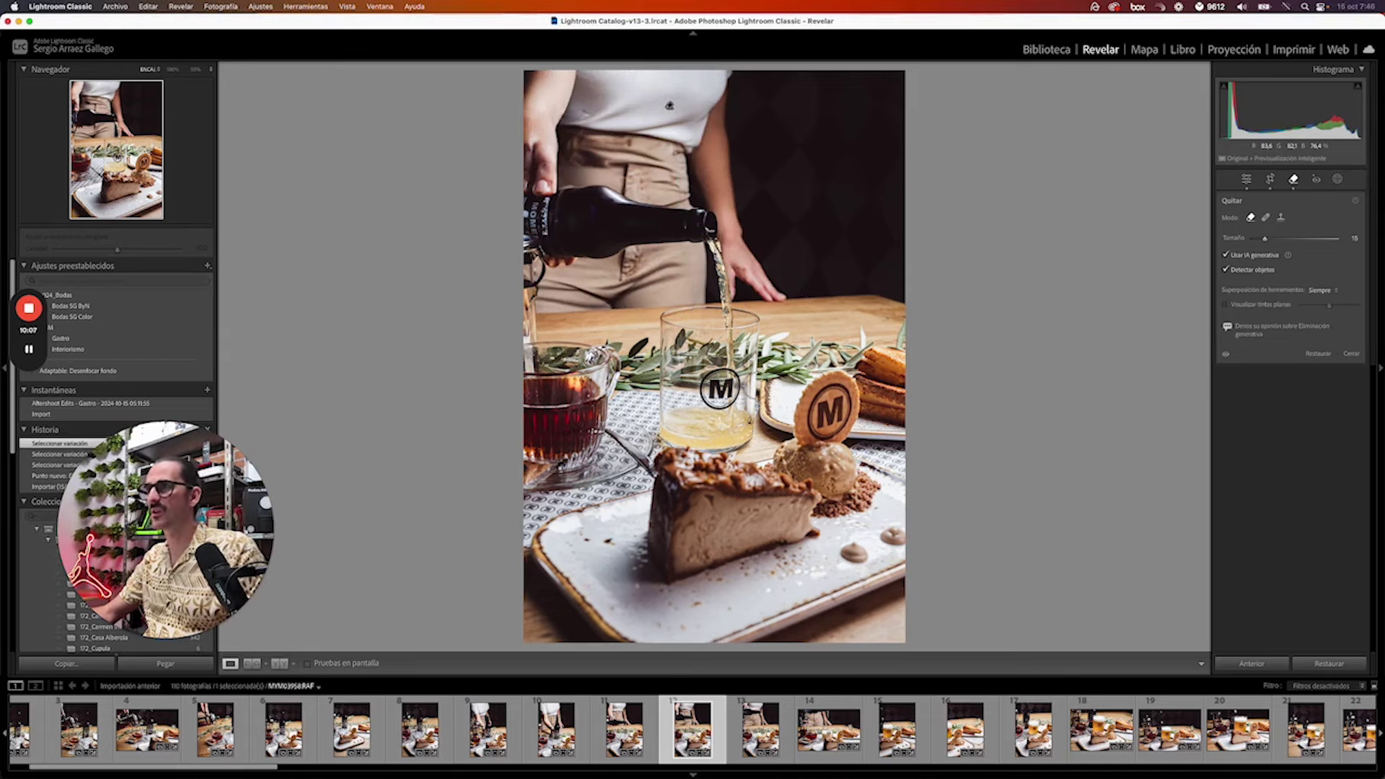
{"action": "left_click", "coordinate": [671, 108]}
{"action": "key", "text": "Delete"}
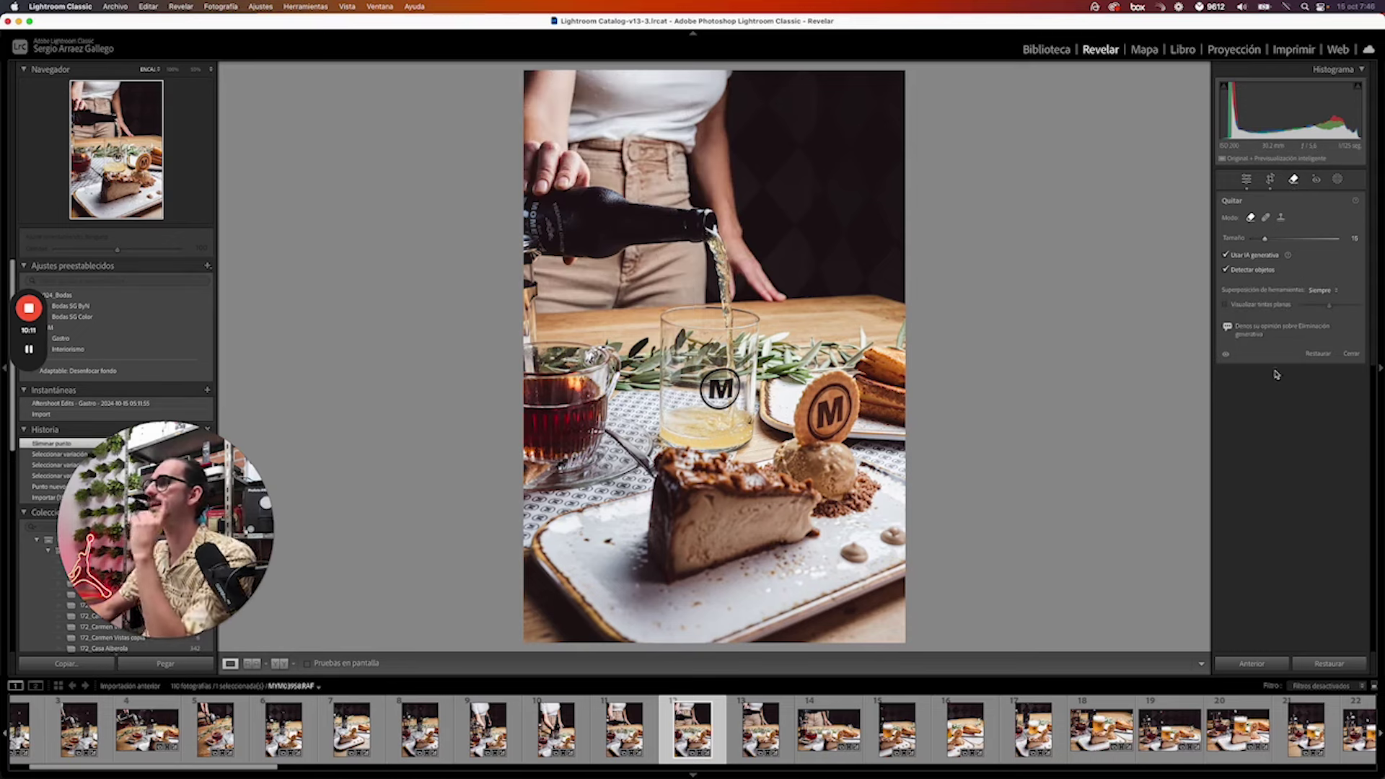
{"action": "left_click", "coordinate": [1226, 270]}
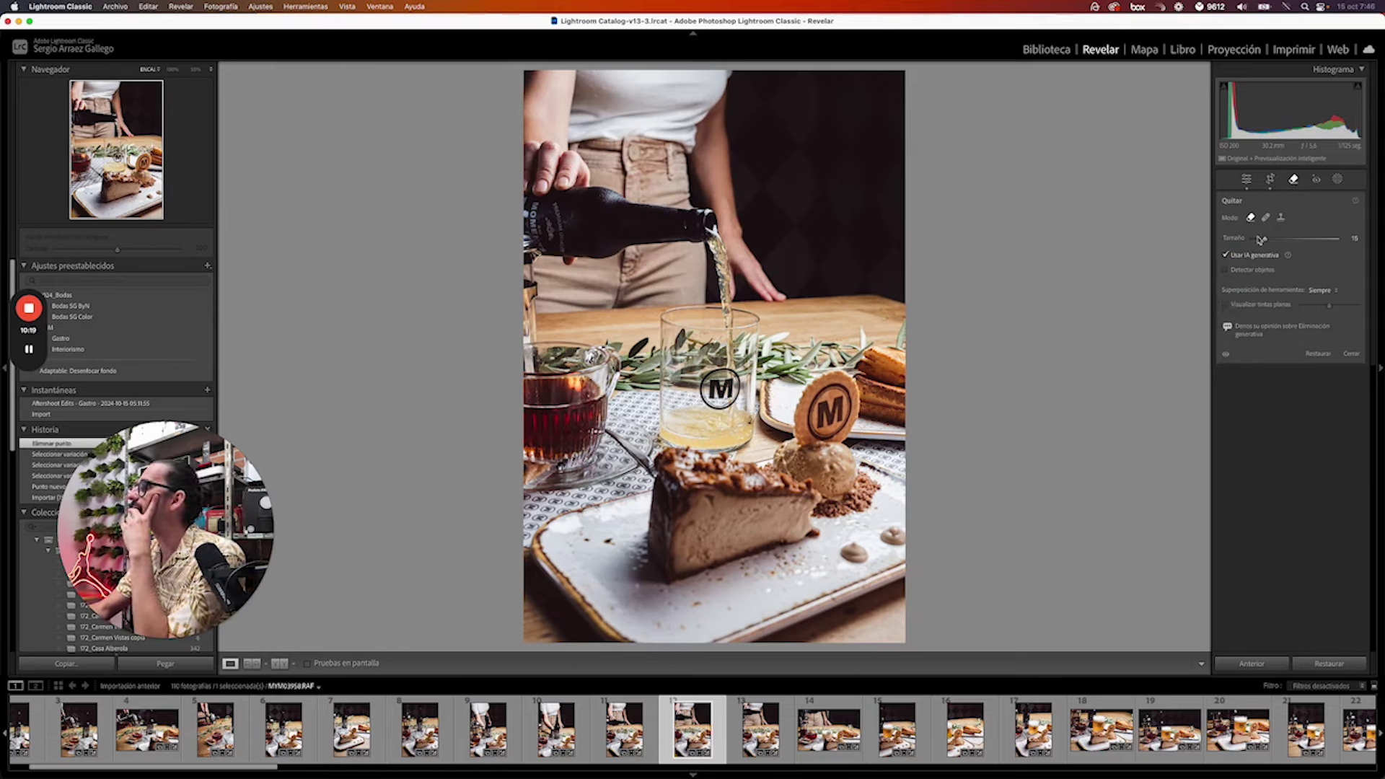
With brush size 36, mask the bottle neck, shirt and belt, then generate the removal
{"action": "scroll", "coordinate": [570, 169], "scroll_direction": "up", "scroll_amount": 4}
{"action": "mouse_move", "coordinate": [559, 191]}
{"action": "left_mouse_down"}
{"action": "mouse_move", "coordinate": [660, 74]}
{"action": "mouse_move", "coordinate": [754, 274]}
{"action": "mouse_move", "coordinate": [521, 293]}
{"action": "left_mouse_up"}
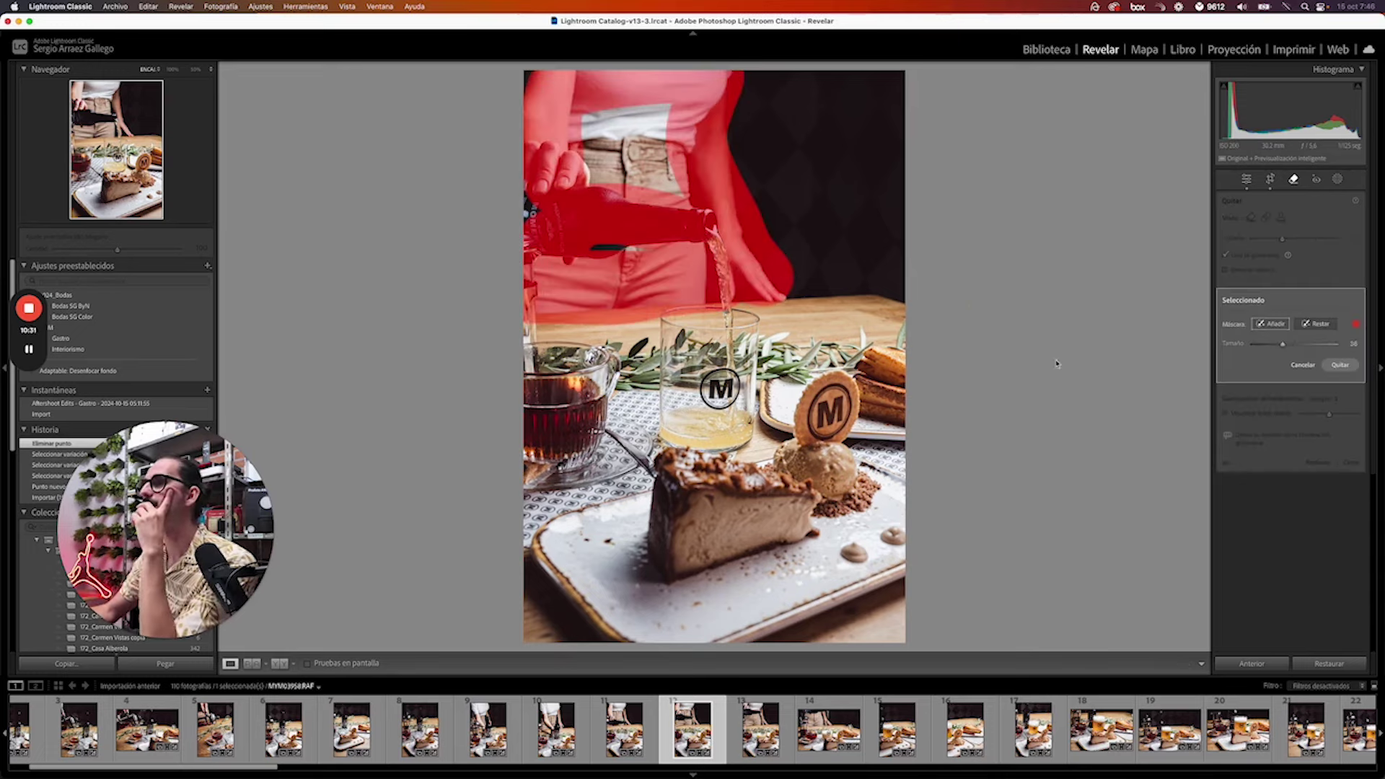
{"action": "mouse_move", "coordinate": [628, 173]}
{"action": "left_mouse_down"}
{"action": "mouse_move", "coordinate": [575, 143]}
{"action": "mouse_move", "coordinate": [556, 229]}
{"action": "left_mouse_up"}
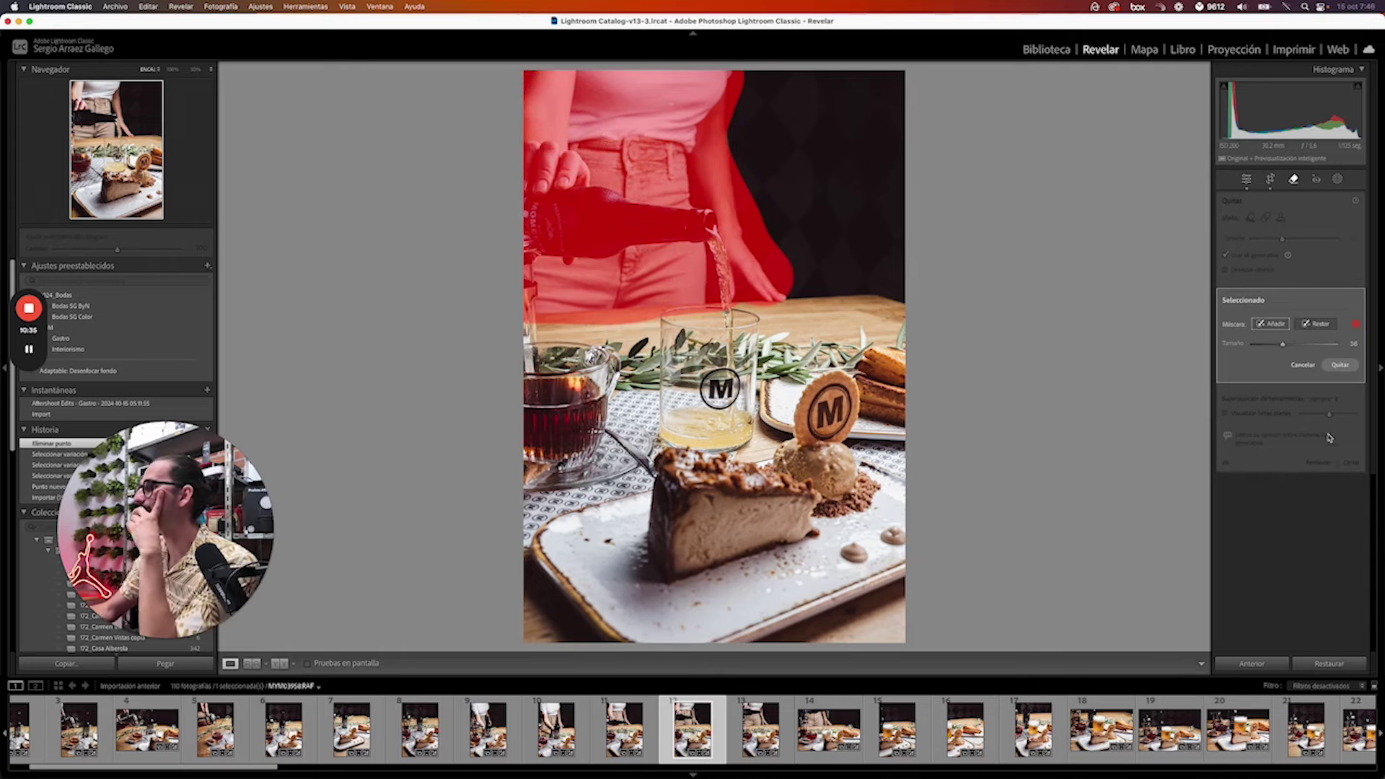
{"action": "left_click", "coordinate": [1340, 364]}
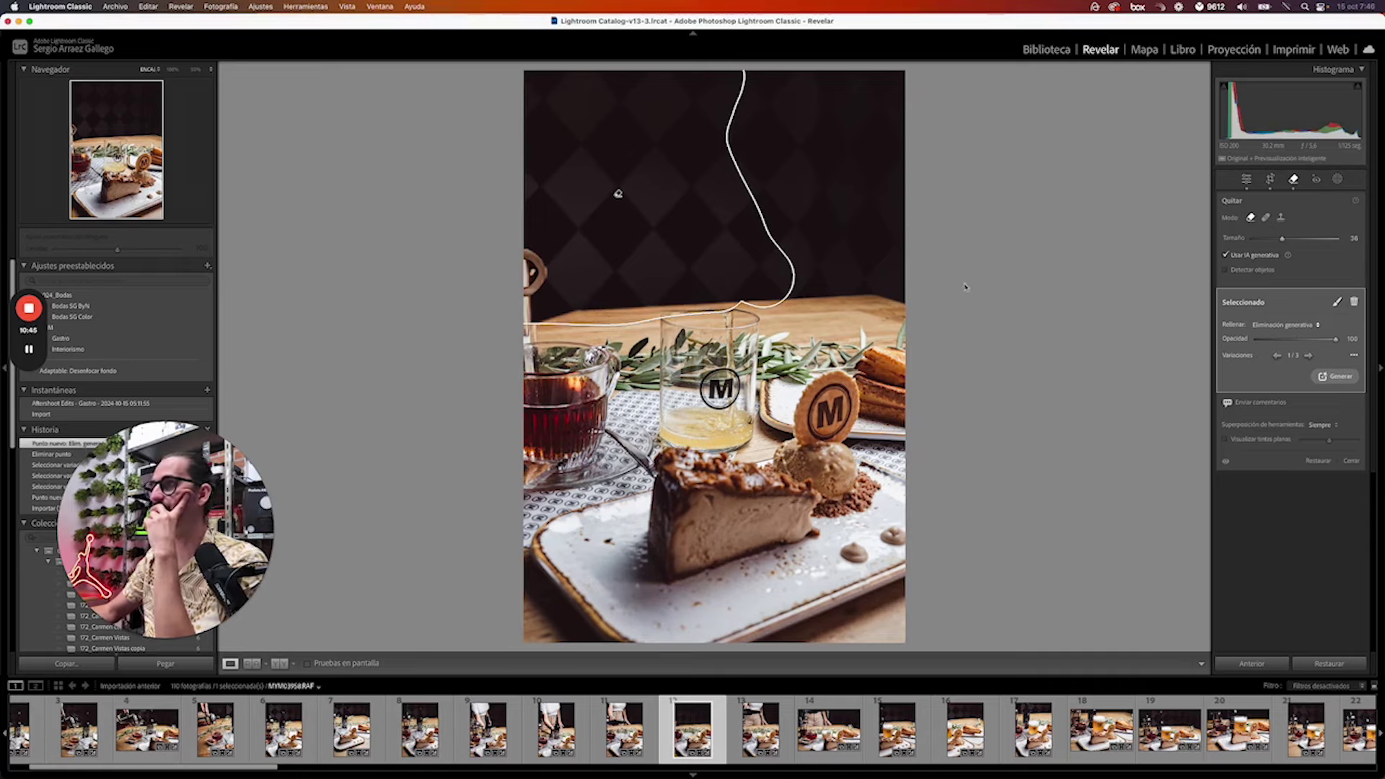
Cycle through the three generated fill variations of the erased woman
{"action": "left_click", "coordinate": [1306, 356]}
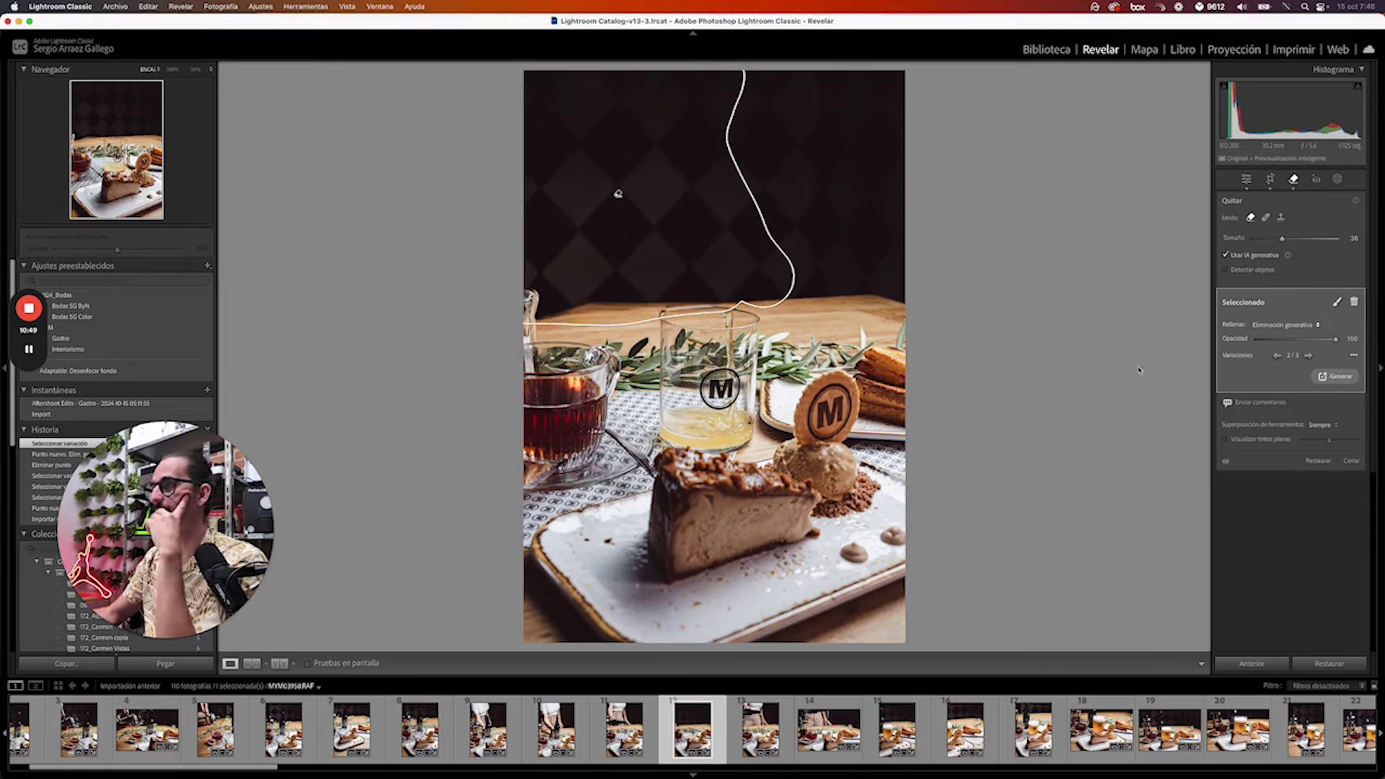
{"action": "left_click", "coordinate": [1309, 356]}
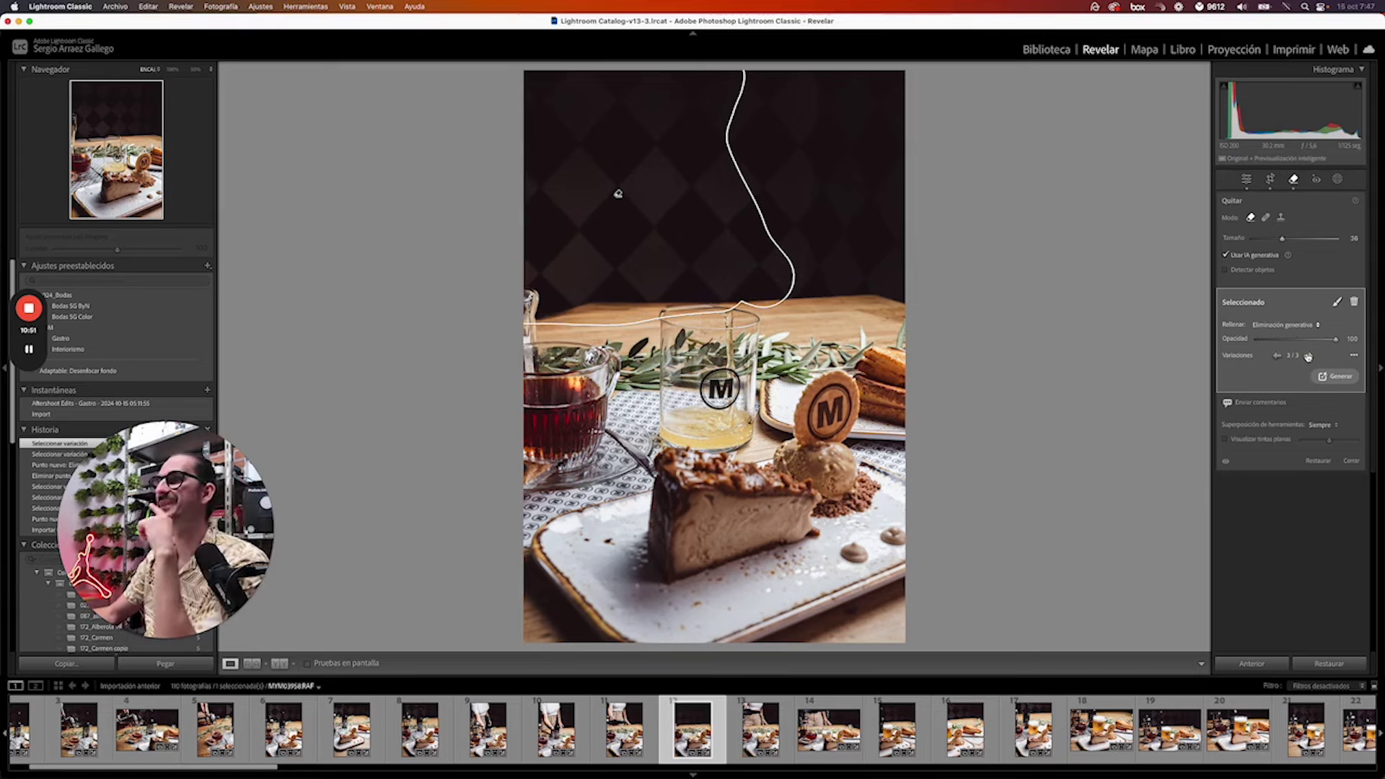
{"action": "left_click", "coordinate": [1309, 355]}
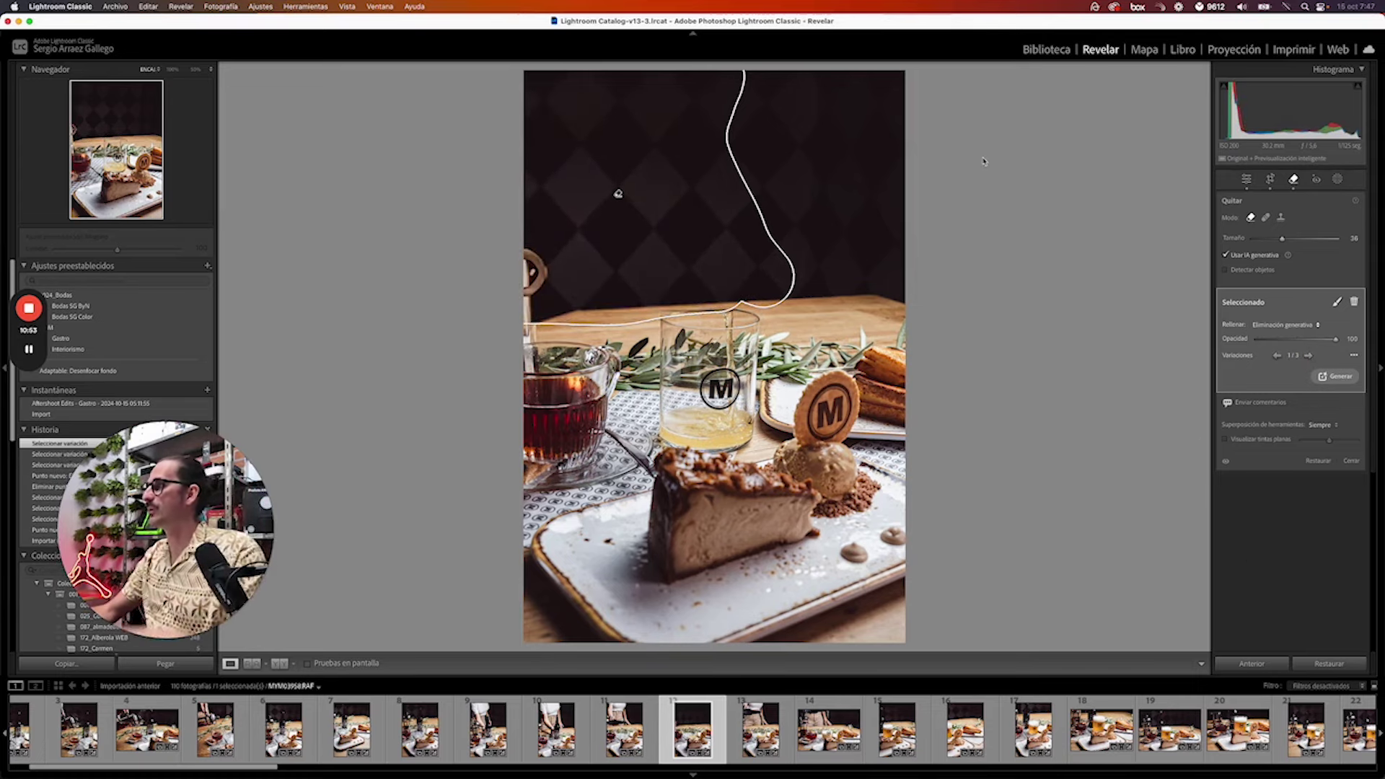
{"action": "key", "text": "Escape"}
Cancel the new generation and delete the removal spot, bringing the pouring woman back
{"action": "left_click", "coordinate": [618, 194]}
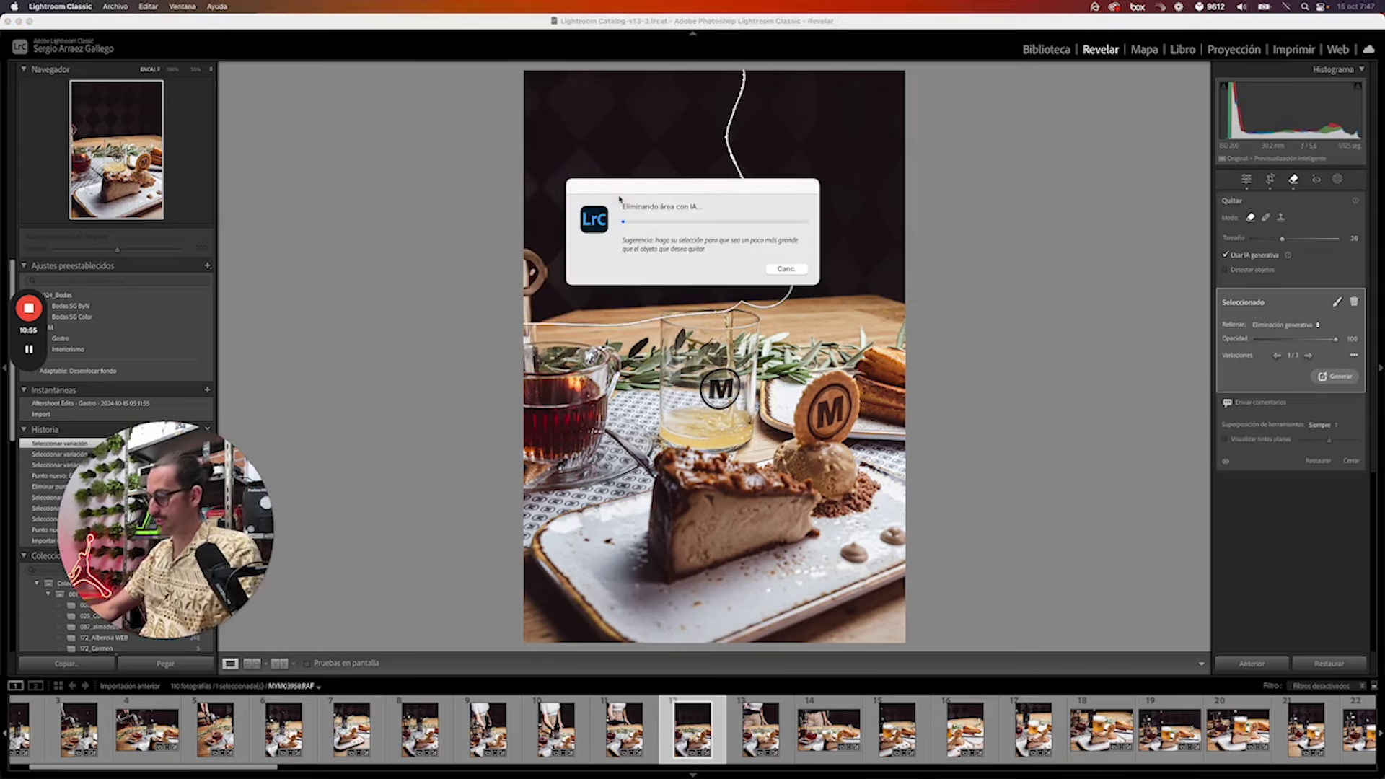
{"action": "left_click", "coordinate": [786, 269]}
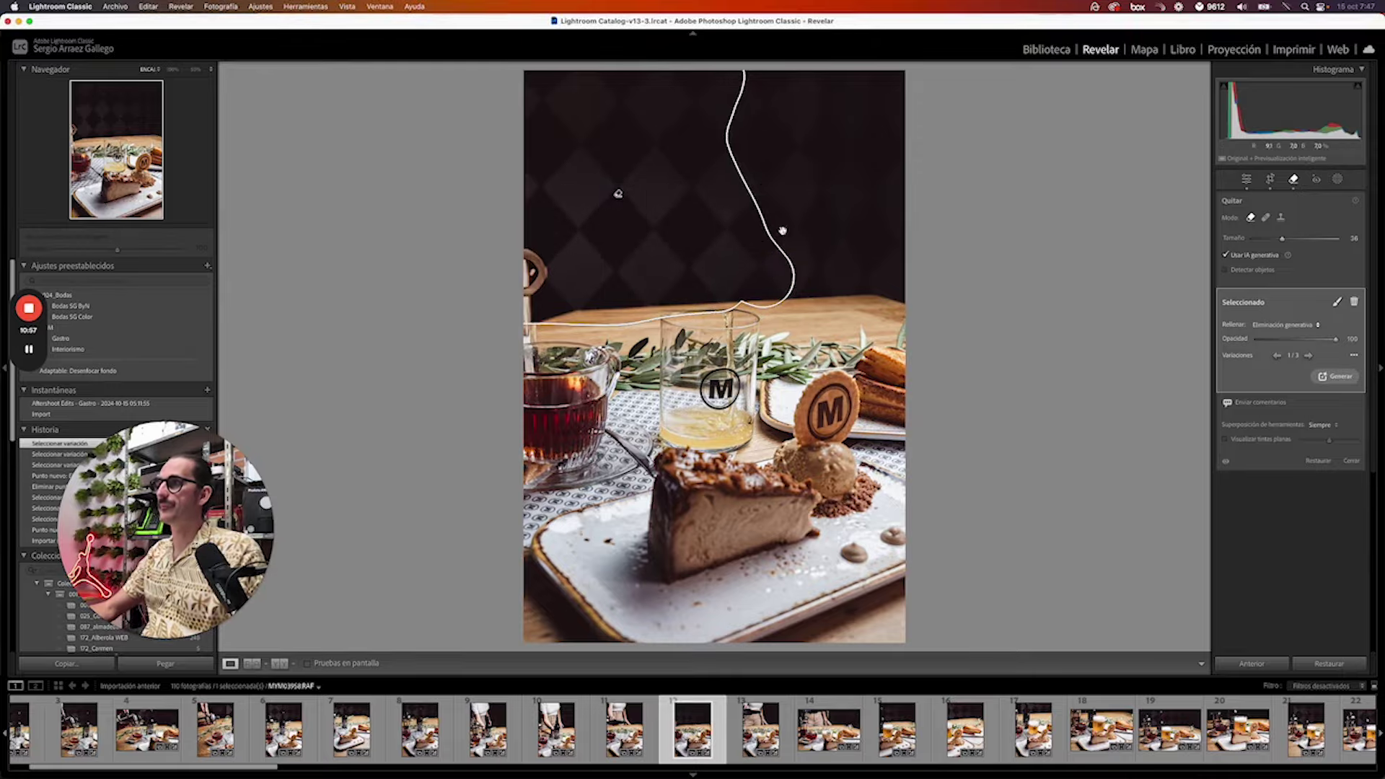
{"action": "key", "text": "Delete"}
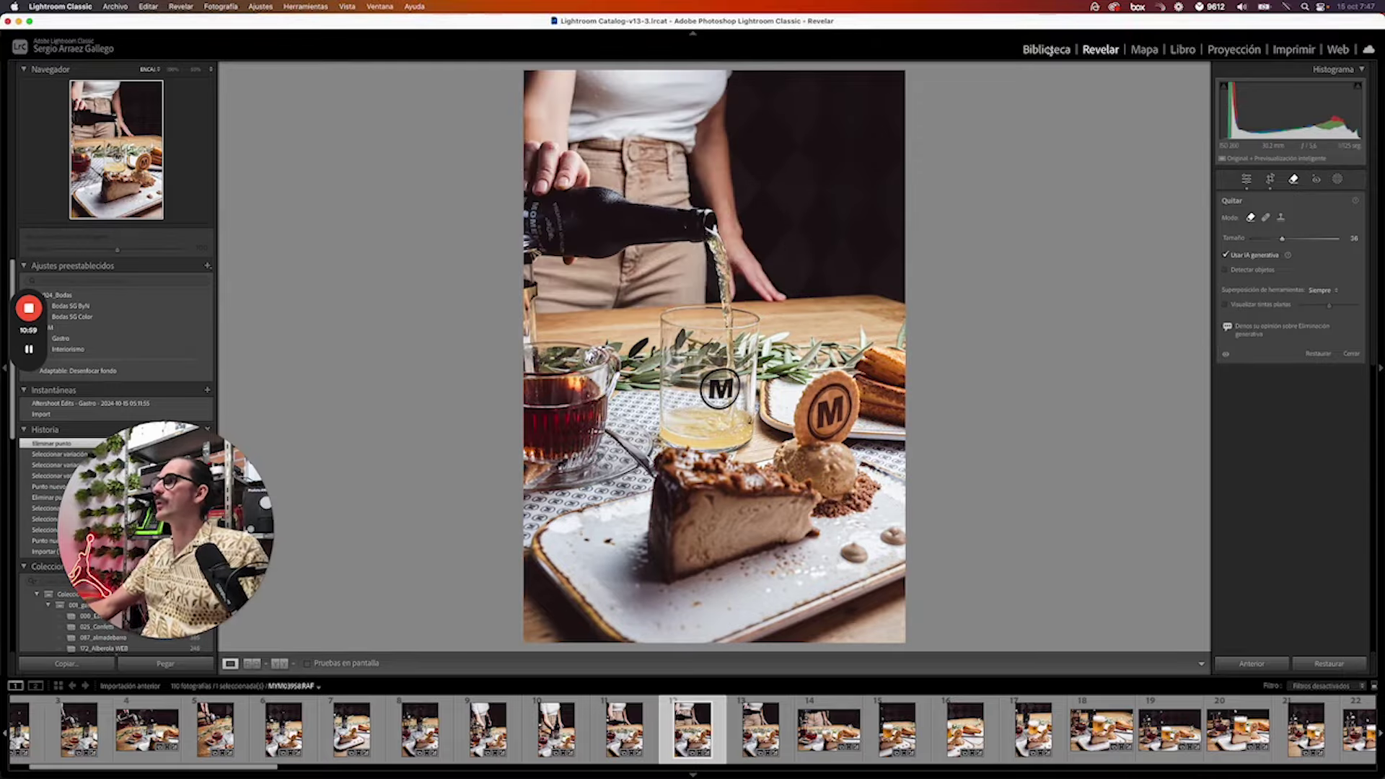
Find the portrait of the girl behind the toast and juice jars and open it in Develop
{"action": "left_click", "coordinate": [1048, 49]}
{"action": "scroll", "coordinate": [920, 388], "scroll_direction": "down", "scroll_amount": 5}
{"action": "scroll", "coordinate": [921, 388], "scroll_direction": "down", "scroll_amount": 5}
{"action": "scroll", "coordinate": [920, 387], "scroll_direction": "down", "scroll_amount": 5}
{"action": "scroll", "coordinate": [921, 387], "scroll_direction": "down", "scroll_amount": 5}
{"action": "scroll", "coordinate": [920, 388], "scroll_direction": "down", "scroll_amount": 5}
{"action": "scroll", "coordinate": [921, 387], "scroll_direction": "down", "scroll_amount": 5}
{"action": "scroll", "coordinate": [920, 388], "scroll_direction": "up", "scroll_amount": 5}
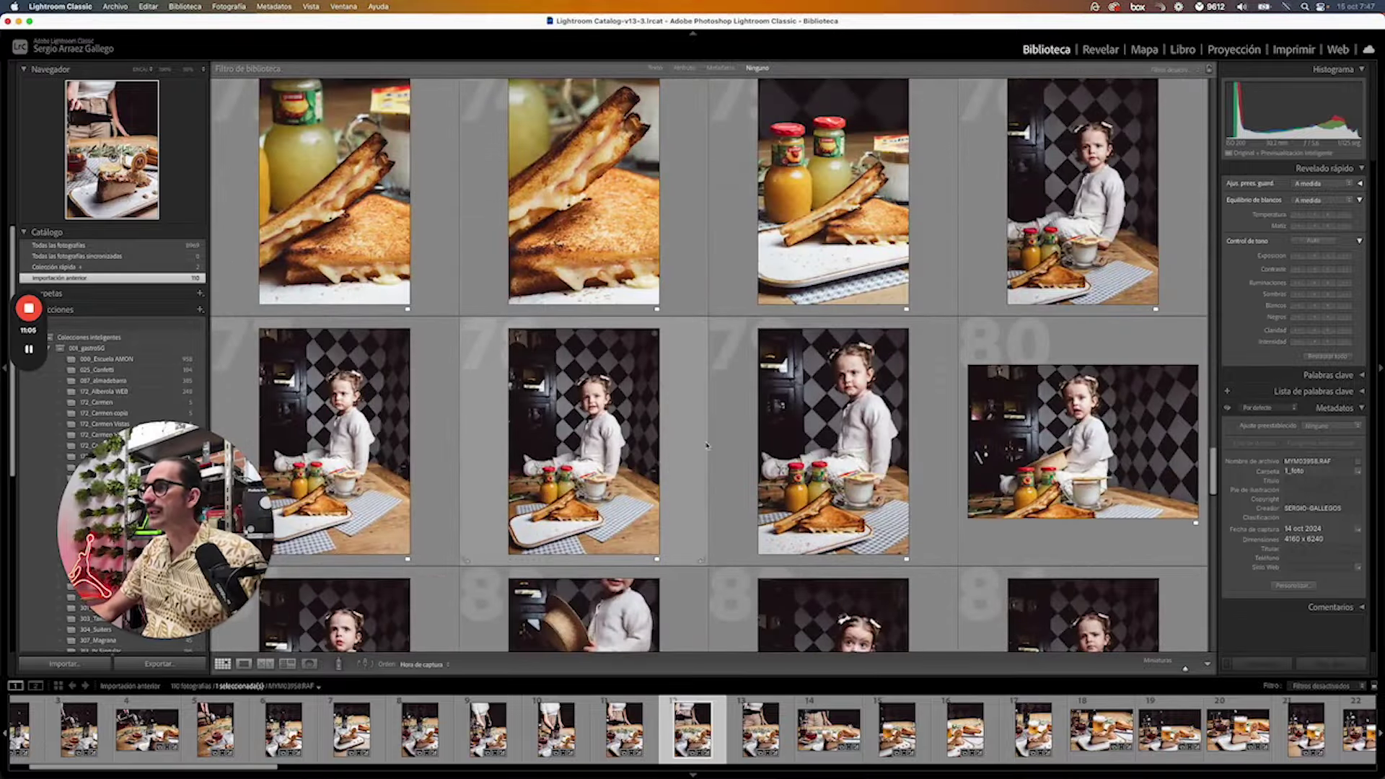
{"action": "left_click", "coordinate": [814, 431]}
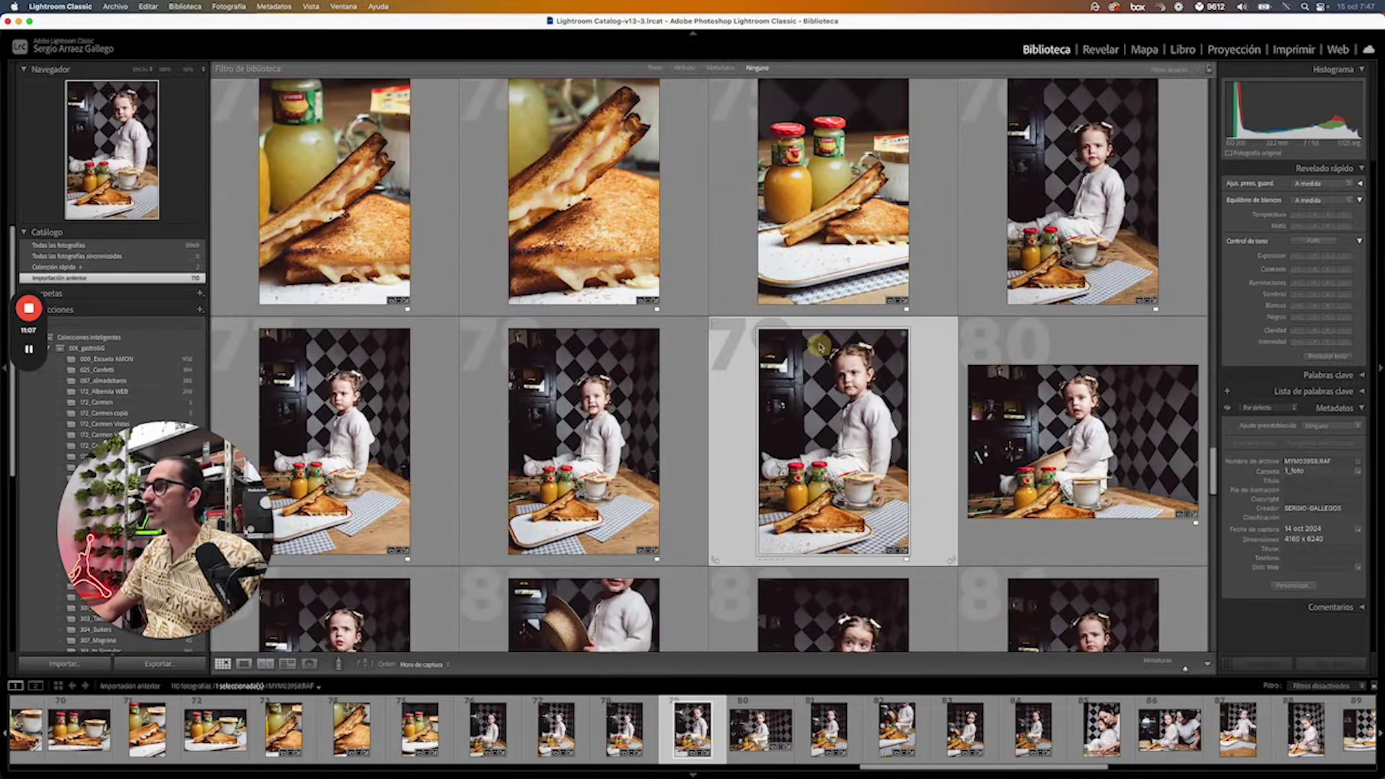
{"action": "left_click", "coordinate": [1101, 50]}
Step to the next photo and back, then switch to the Remove tool
{"action": "key", "text": "Right"}
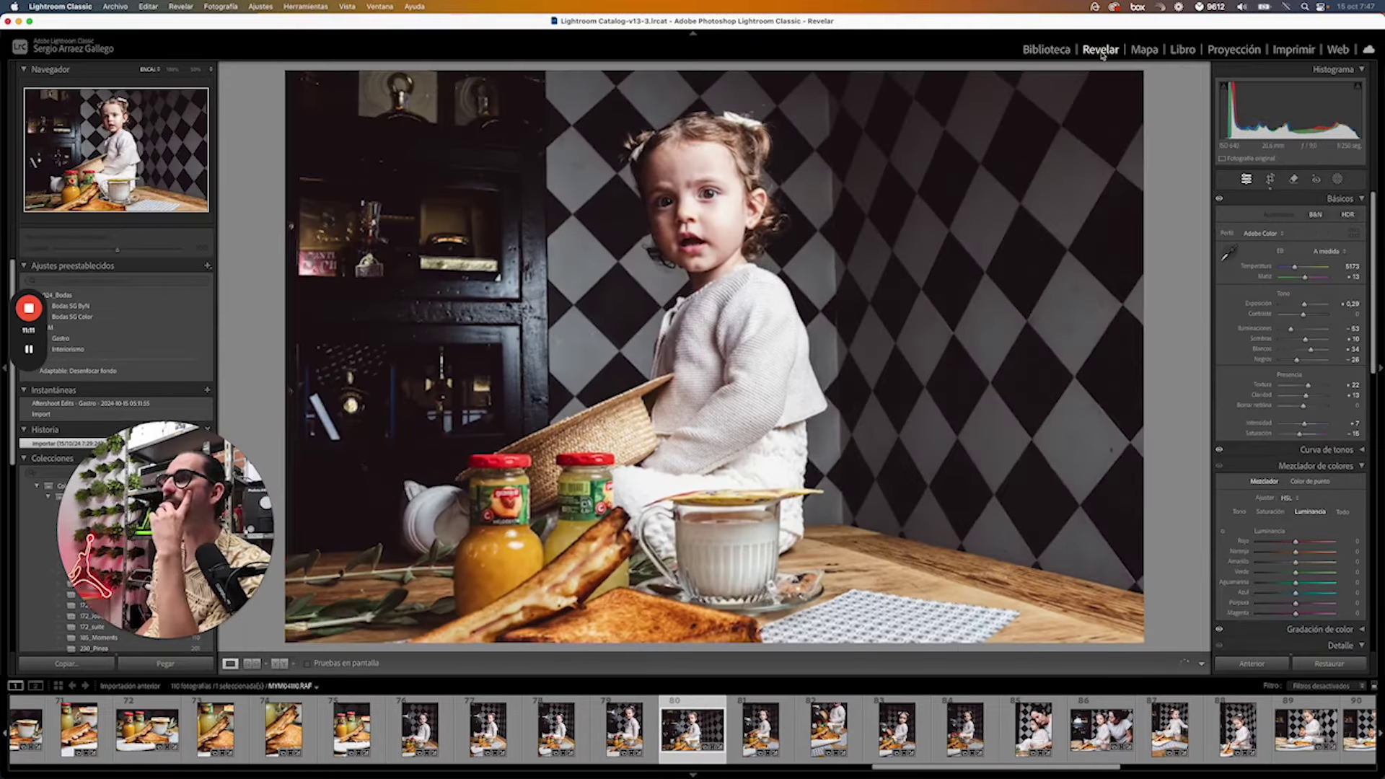
{"action": "key", "text": "Left"}
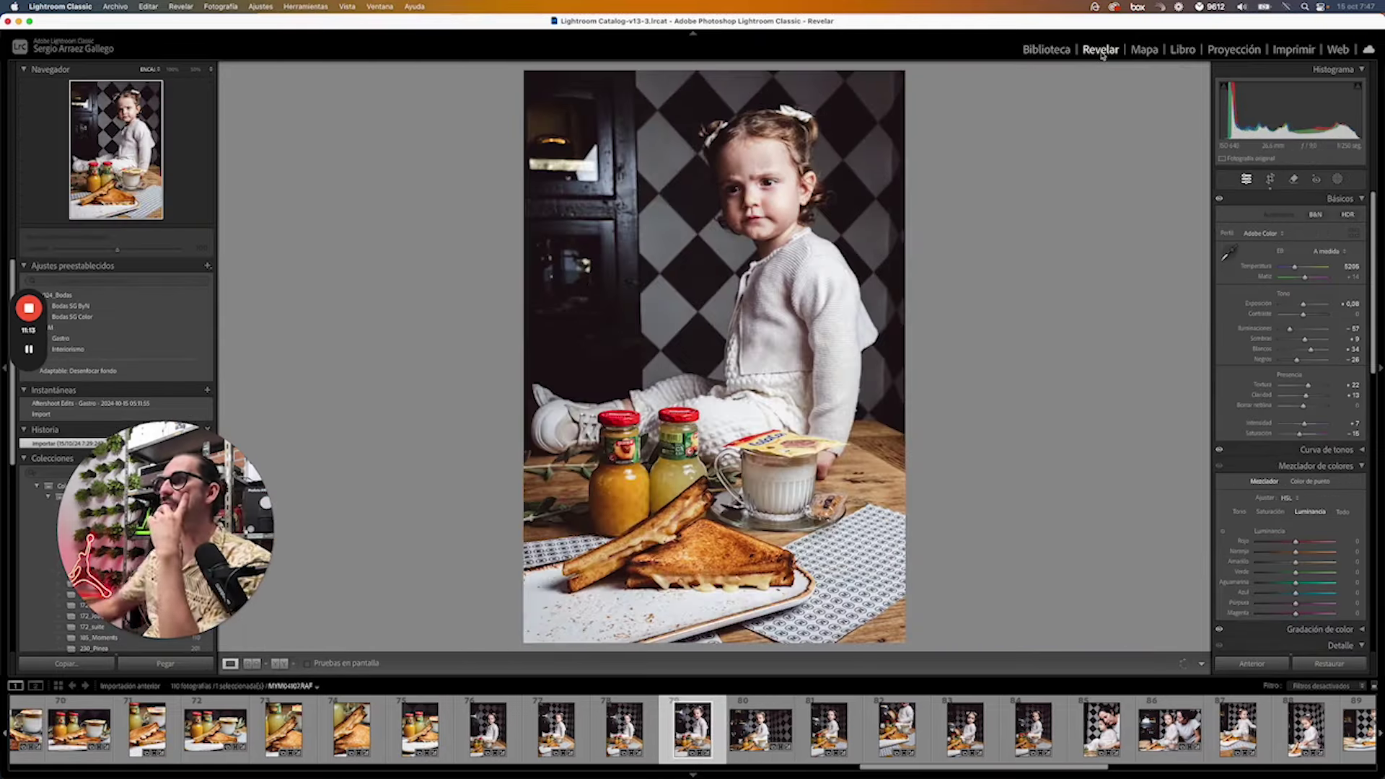
{"action": "left_click", "coordinate": [1295, 179]}
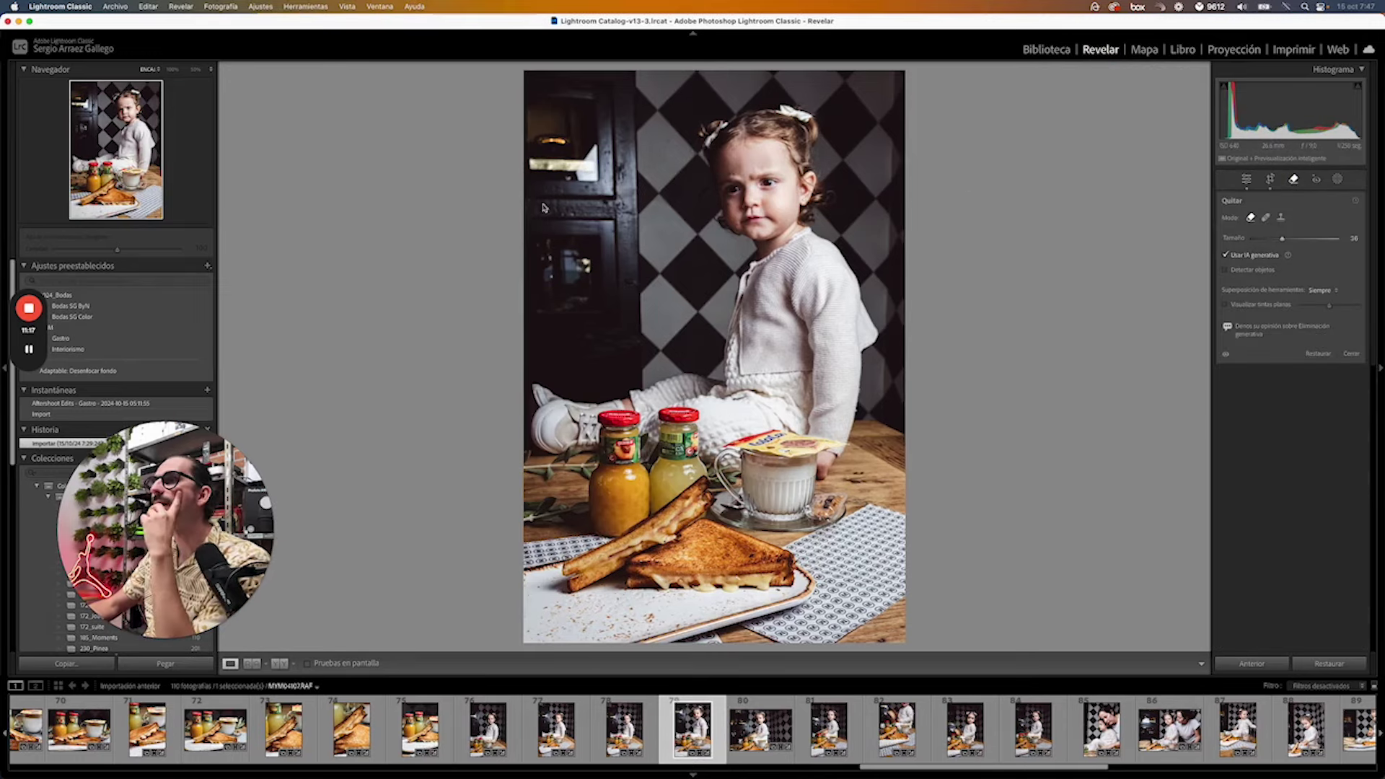
Brush over the glowing cabinet lamp, remove it generatively, and keep variation 2 of 3
{"action": "left_click_drag", "start_coordinate": [573, 177], "coordinate": [588, 169]}
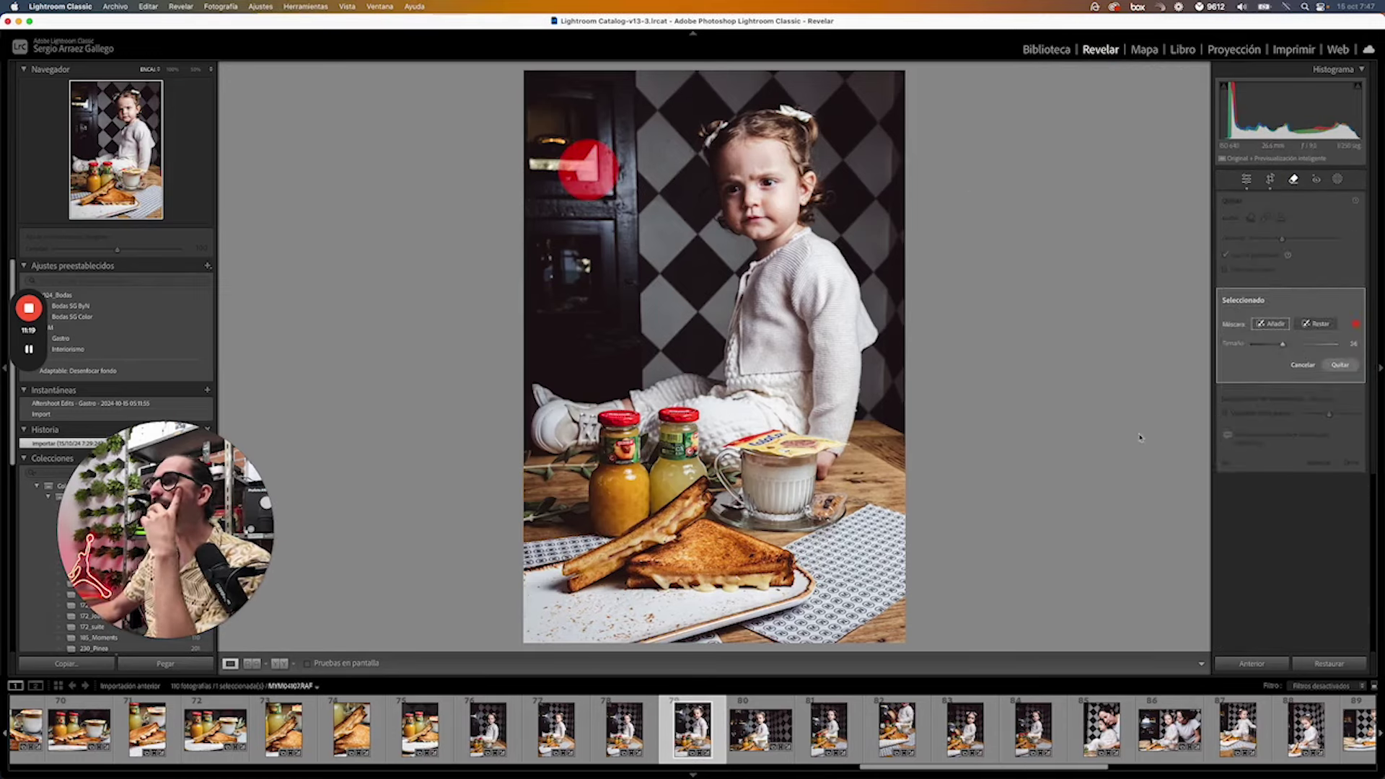
{"action": "left_click", "coordinate": [1340, 366]}
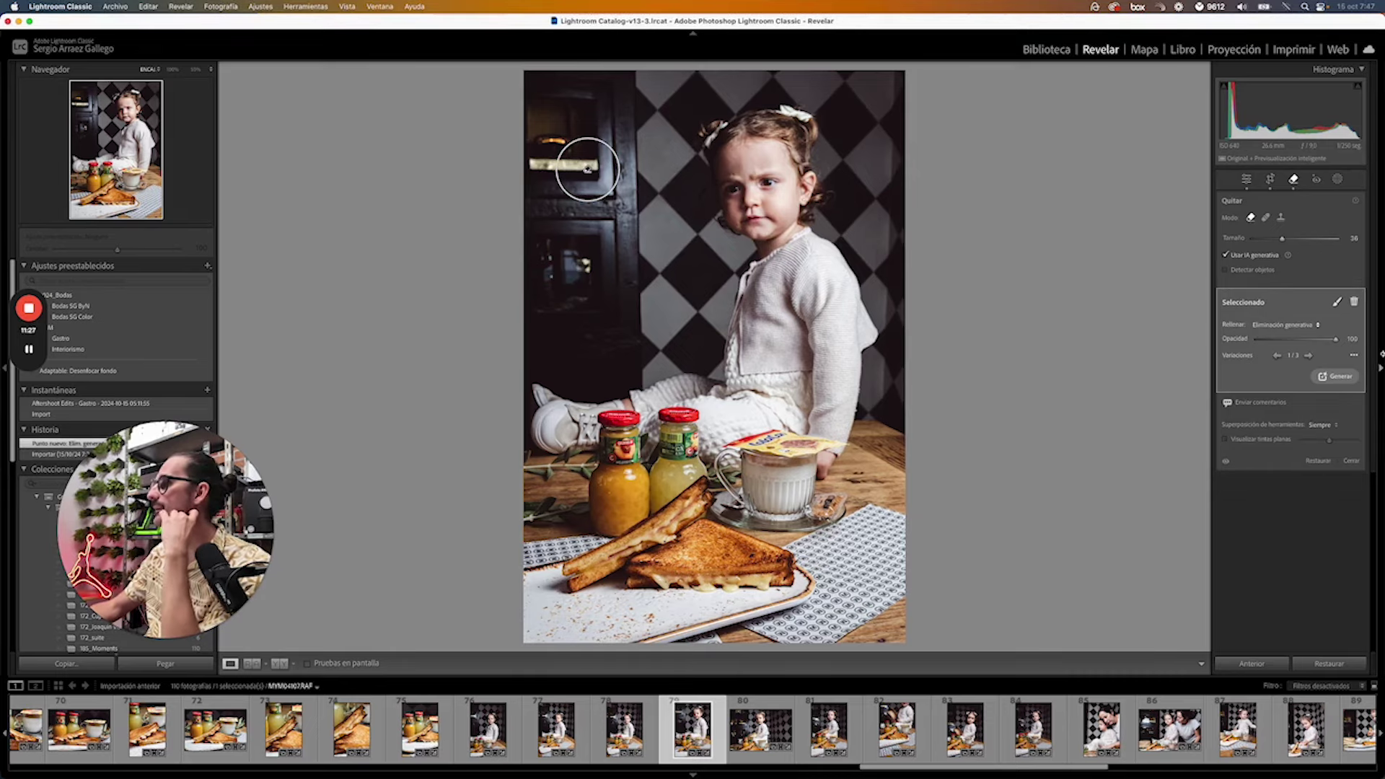
{"action": "left_click", "coordinate": [1310, 356]}
{"action": "left_click", "coordinate": [1309, 356]}
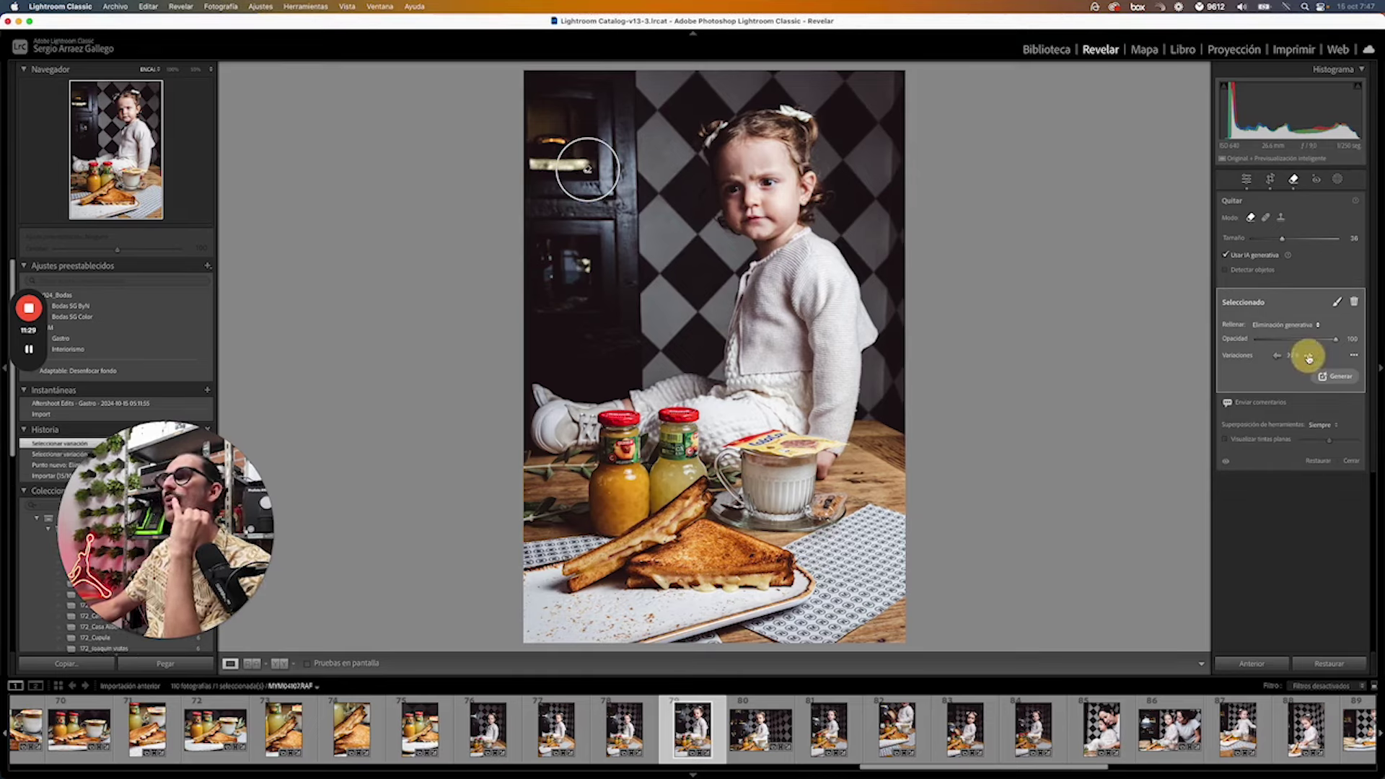
{"action": "left_click", "coordinate": [1310, 357]}
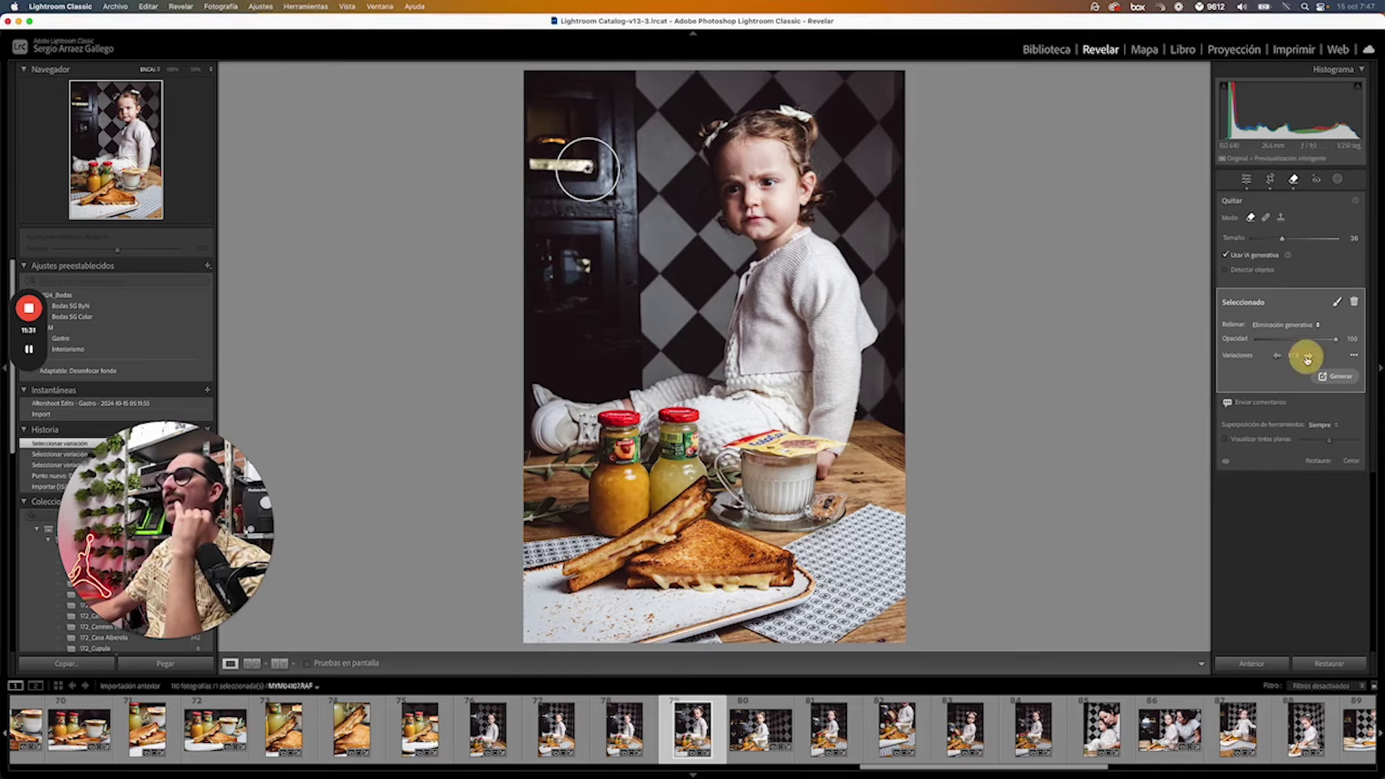
{"action": "left_click", "coordinate": [1309, 357]}
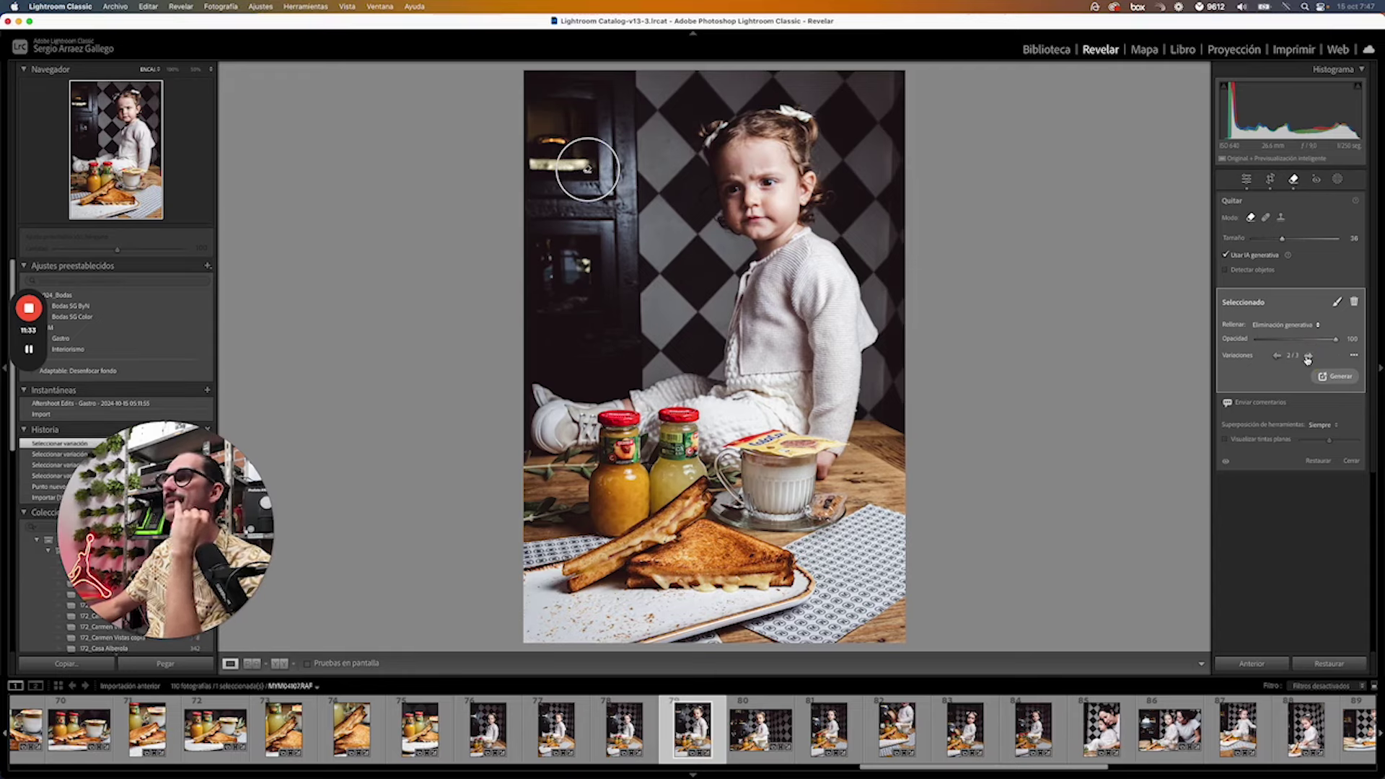
{"action": "key", "text": "q"}
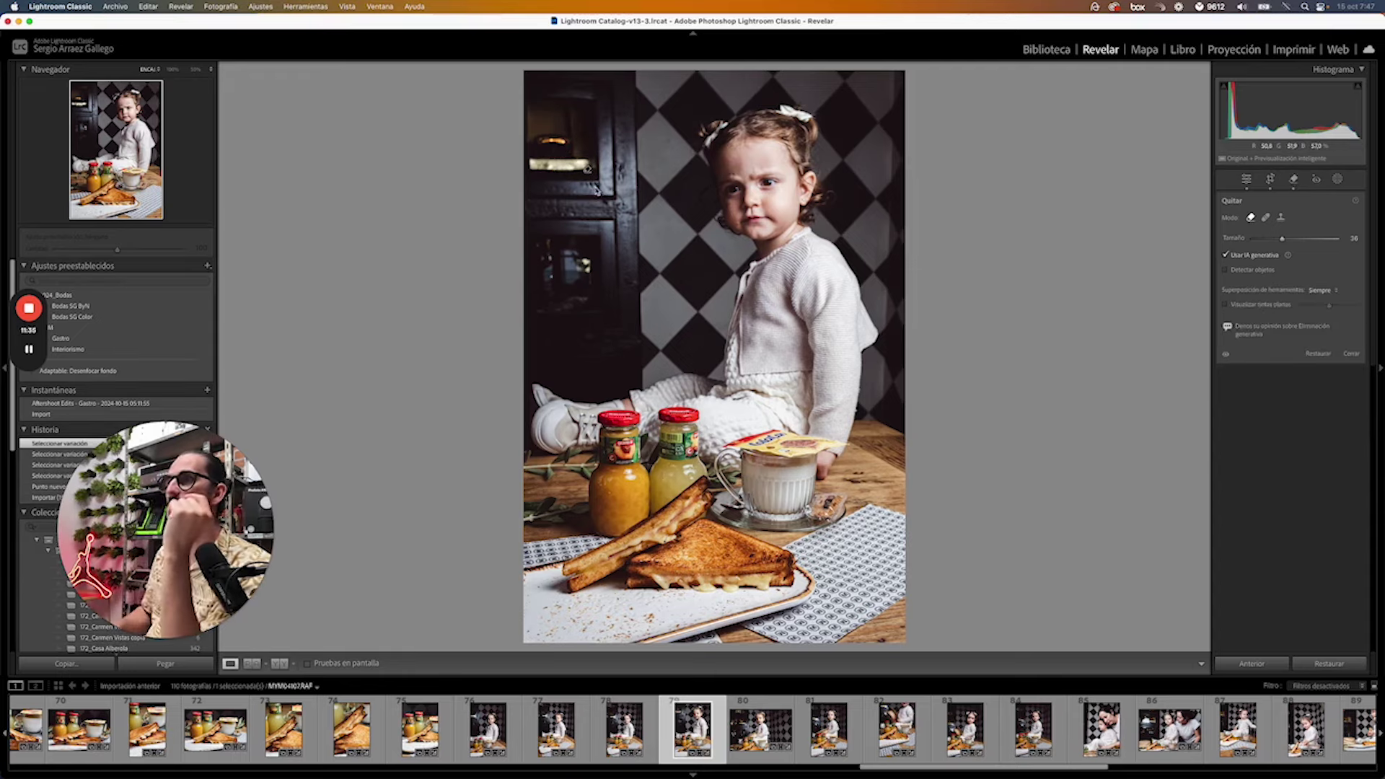
Compare the edited photo before and after, then return to the Library grid
{"action": "left_click", "coordinate": [277, 663]}
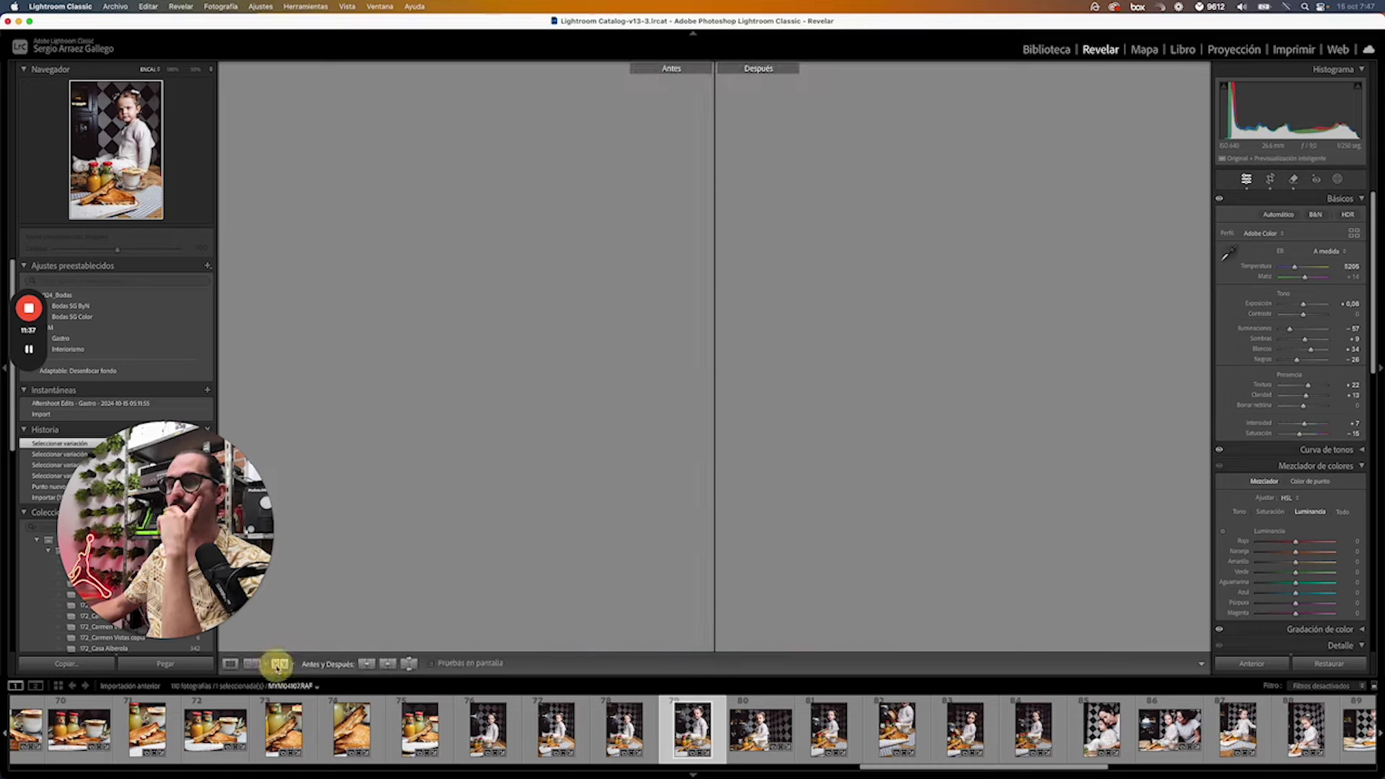
{"action": "left_click", "coordinate": [231, 667]}
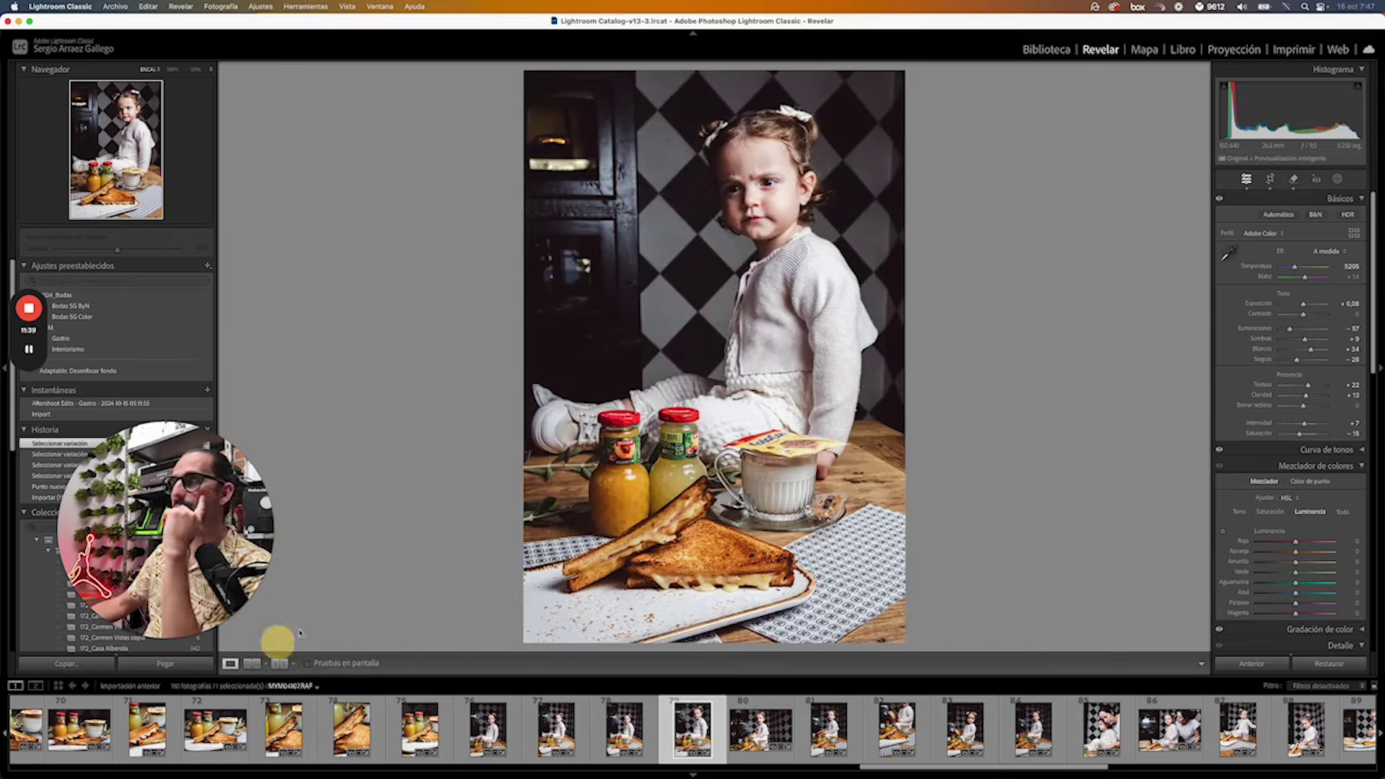
{"action": "left_click", "coordinate": [1039, 48]}
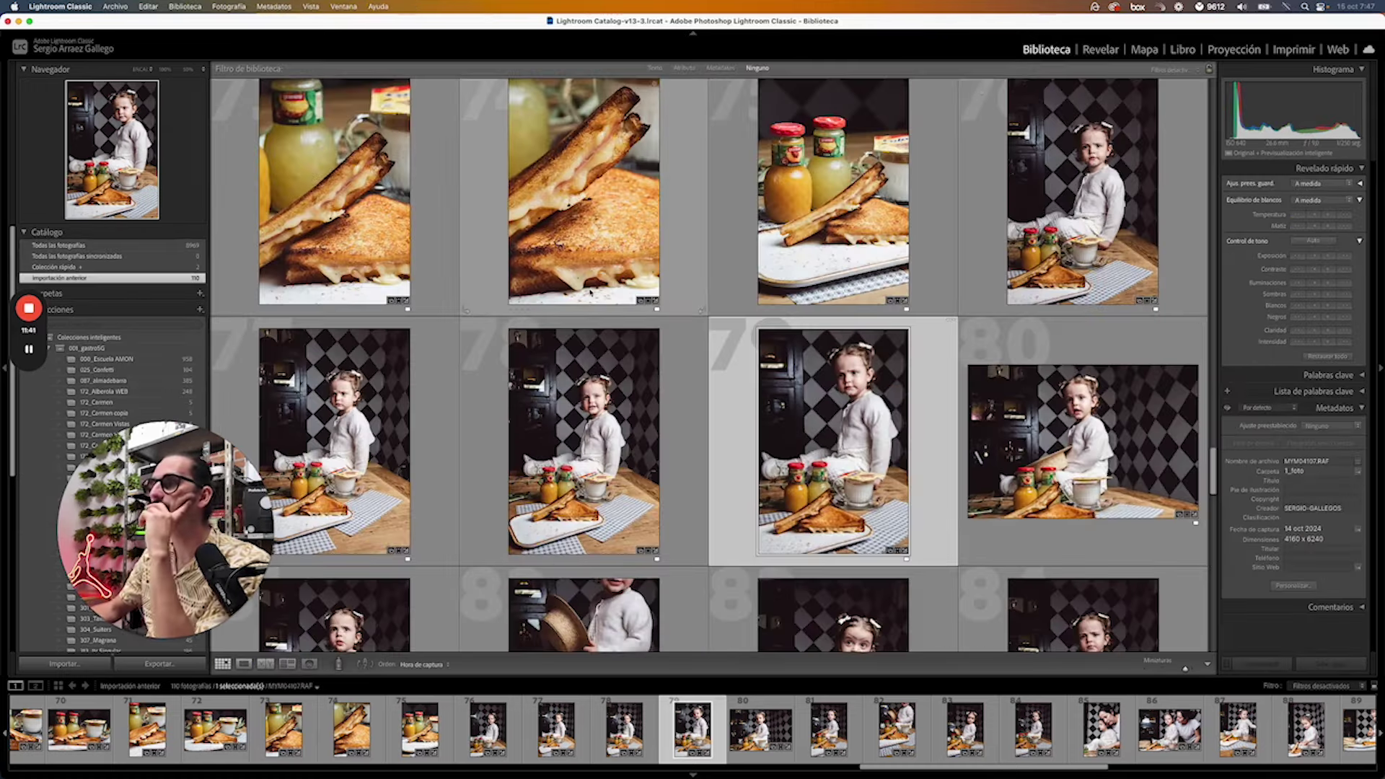
Scroll down the grid and select photo 86 of the girl with the woman
{"action": "scroll", "coordinate": [586, 317], "scroll_direction": "up", "scroll_amount": 3}
{"action": "scroll", "coordinate": [585, 317], "scroll_direction": "down", "scroll_amount": 3}
{"action": "scroll", "coordinate": [548, 288], "scroll_direction": "down", "scroll_amount": 4}
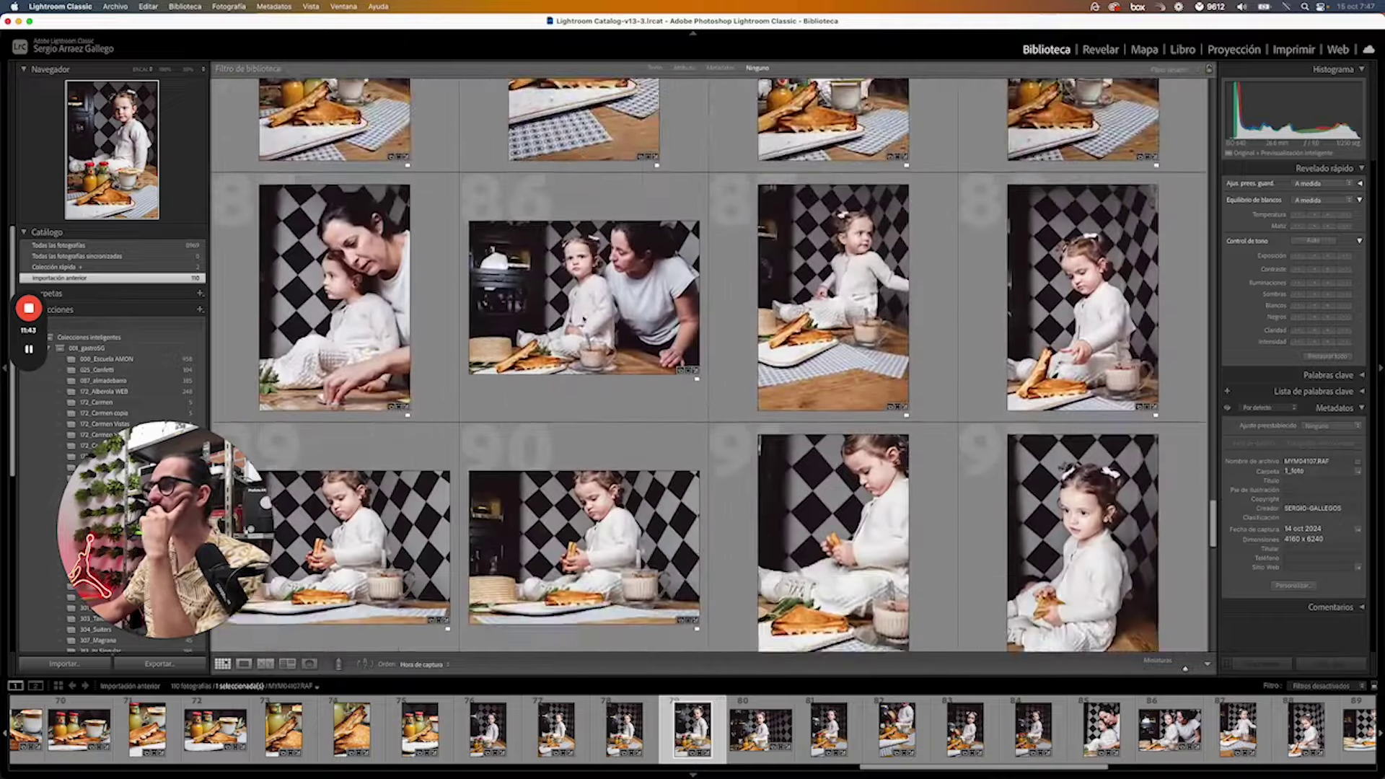
{"action": "scroll", "coordinate": [505, 259], "scroll_direction": "down", "scroll_amount": 2}
{"action": "left_click", "coordinate": [497, 252]}
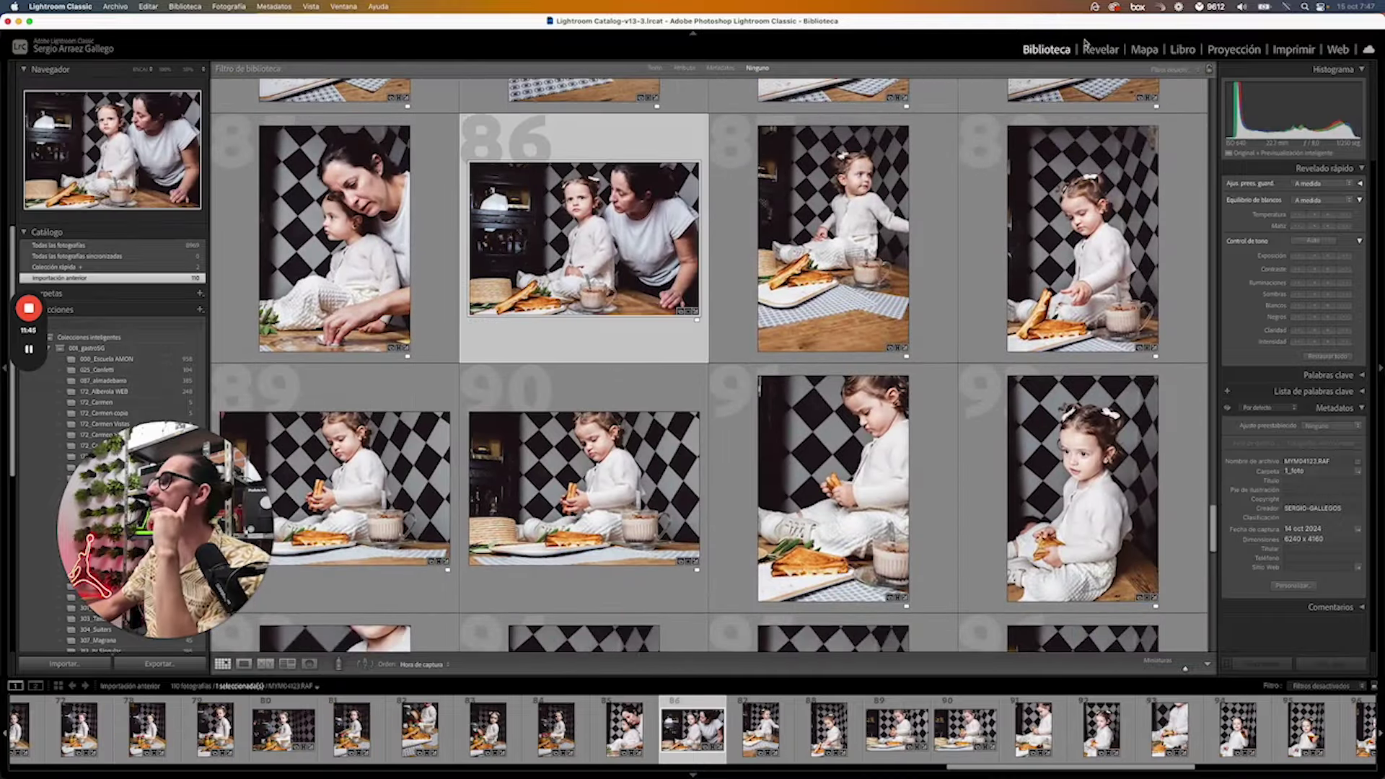
Open photo 86 in Develop (Revelar) with the Quitar Remove tool active
{"action": "left_click", "coordinate": [1099, 49]}
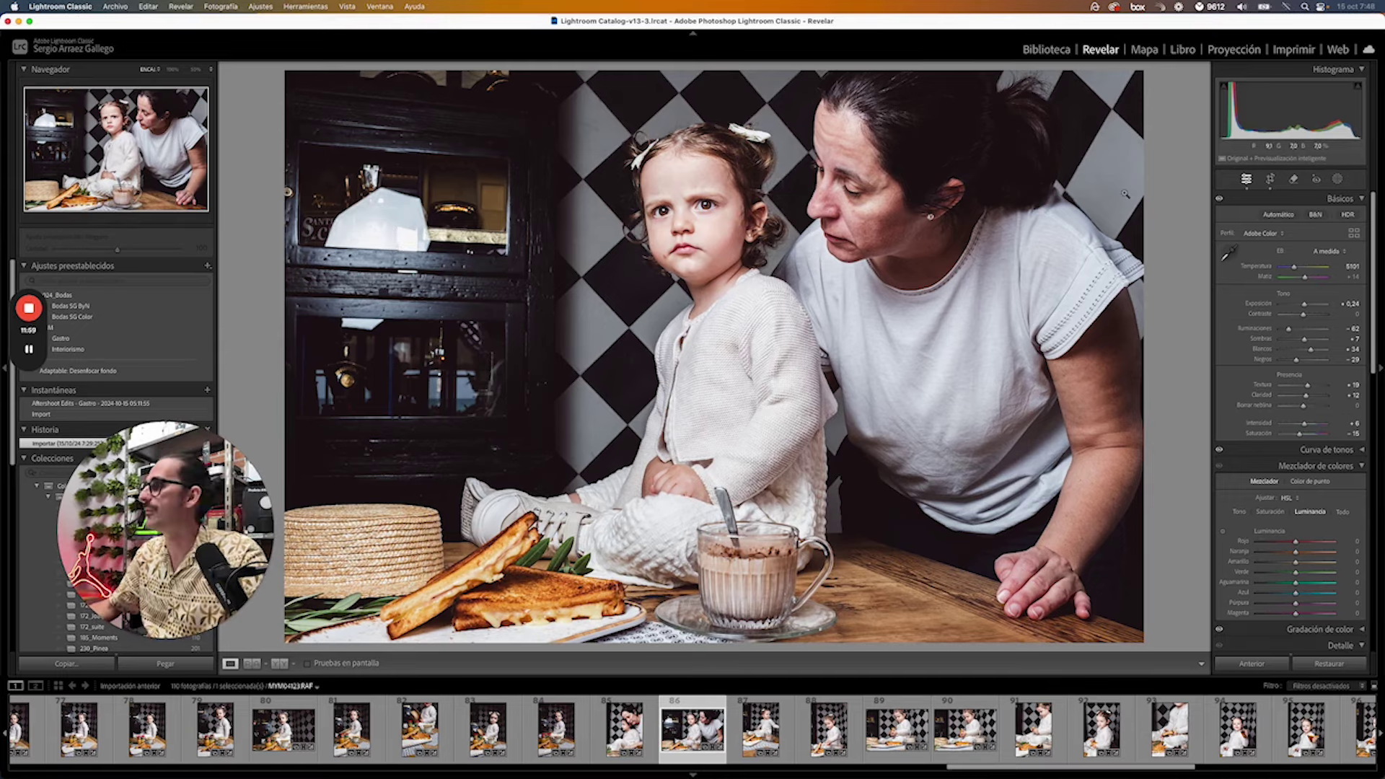
{"action": "left_click", "coordinate": [1295, 180]}
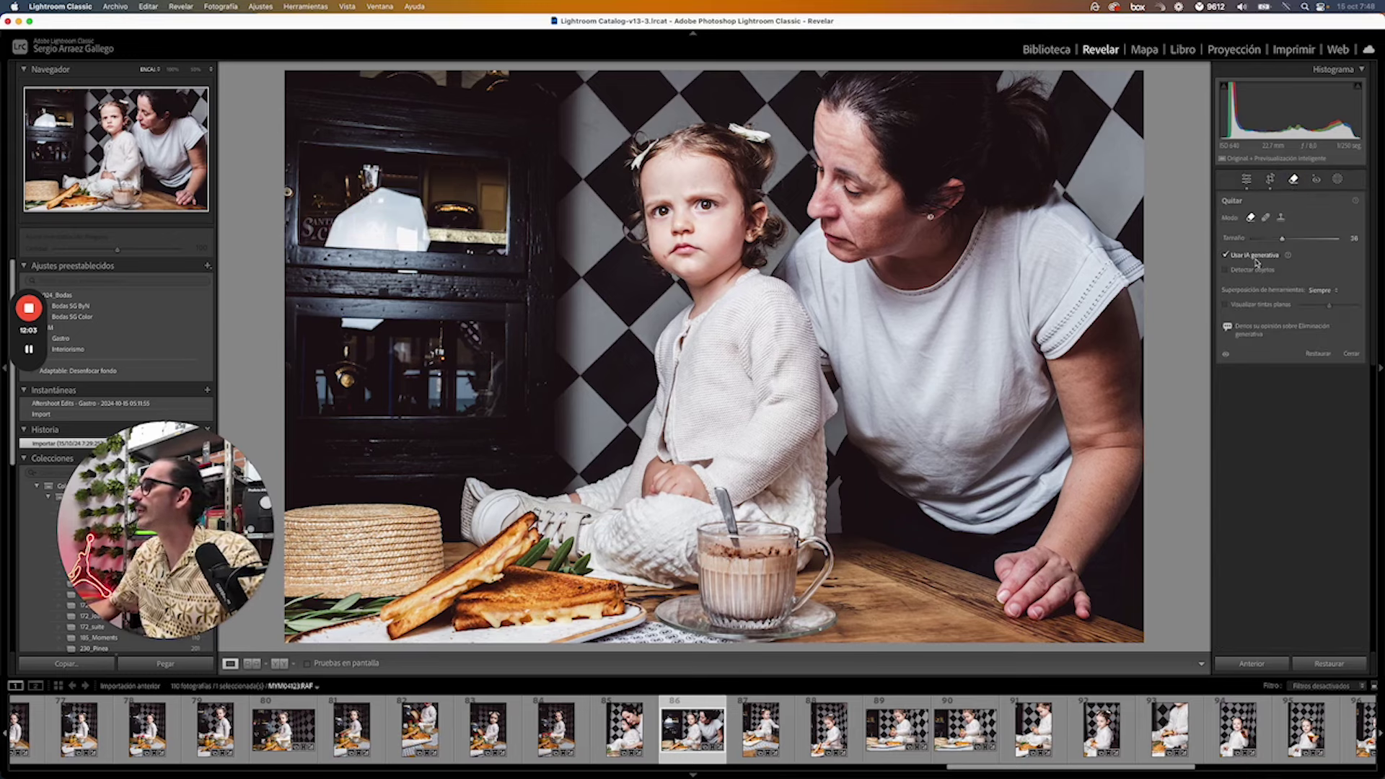
With Detect Objects off, paint over the cabinet's white lamp and generate its AI removal
{"action": "left_click", "coordinate": [1226, 271]}
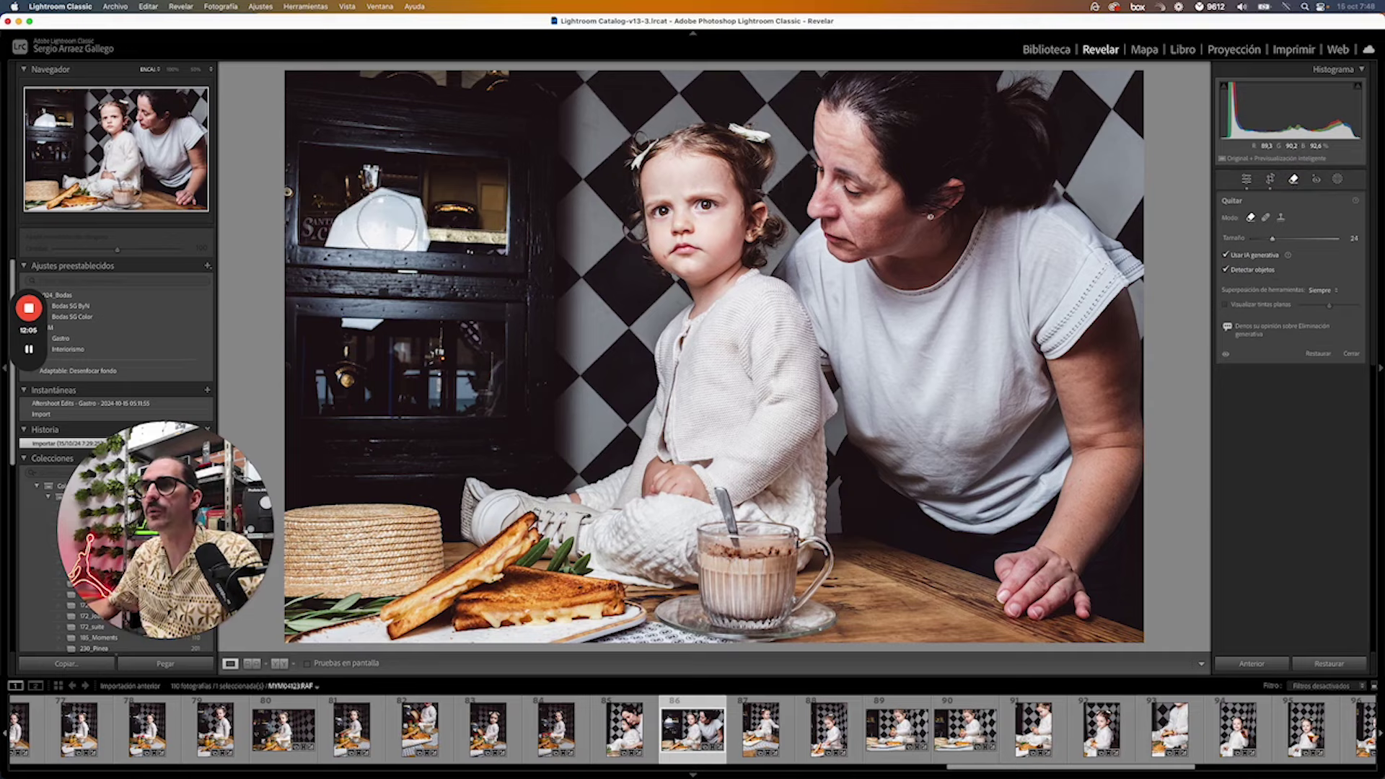
{"action": "left_click", "coordinate": [427, 234]}
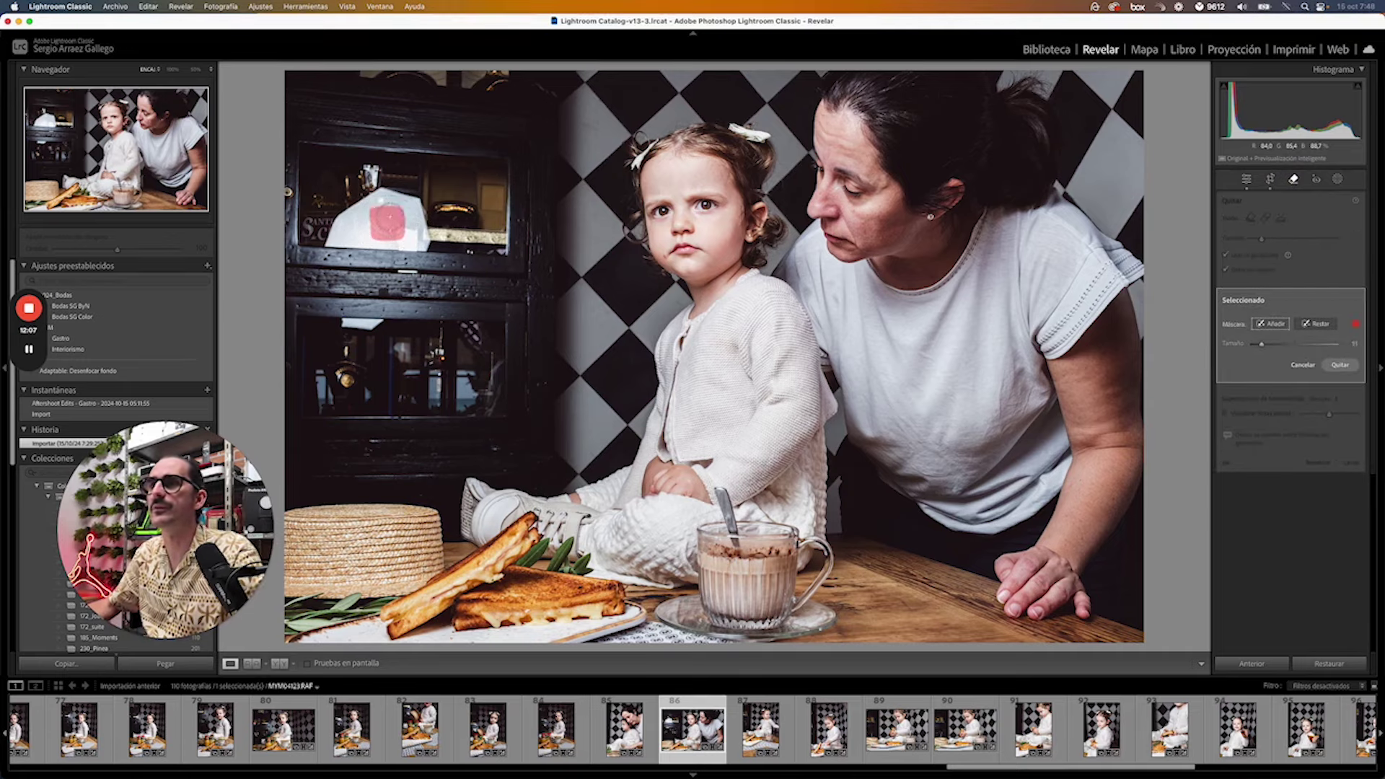
{"action": "left_click", "coordinate": [1318, 364]}
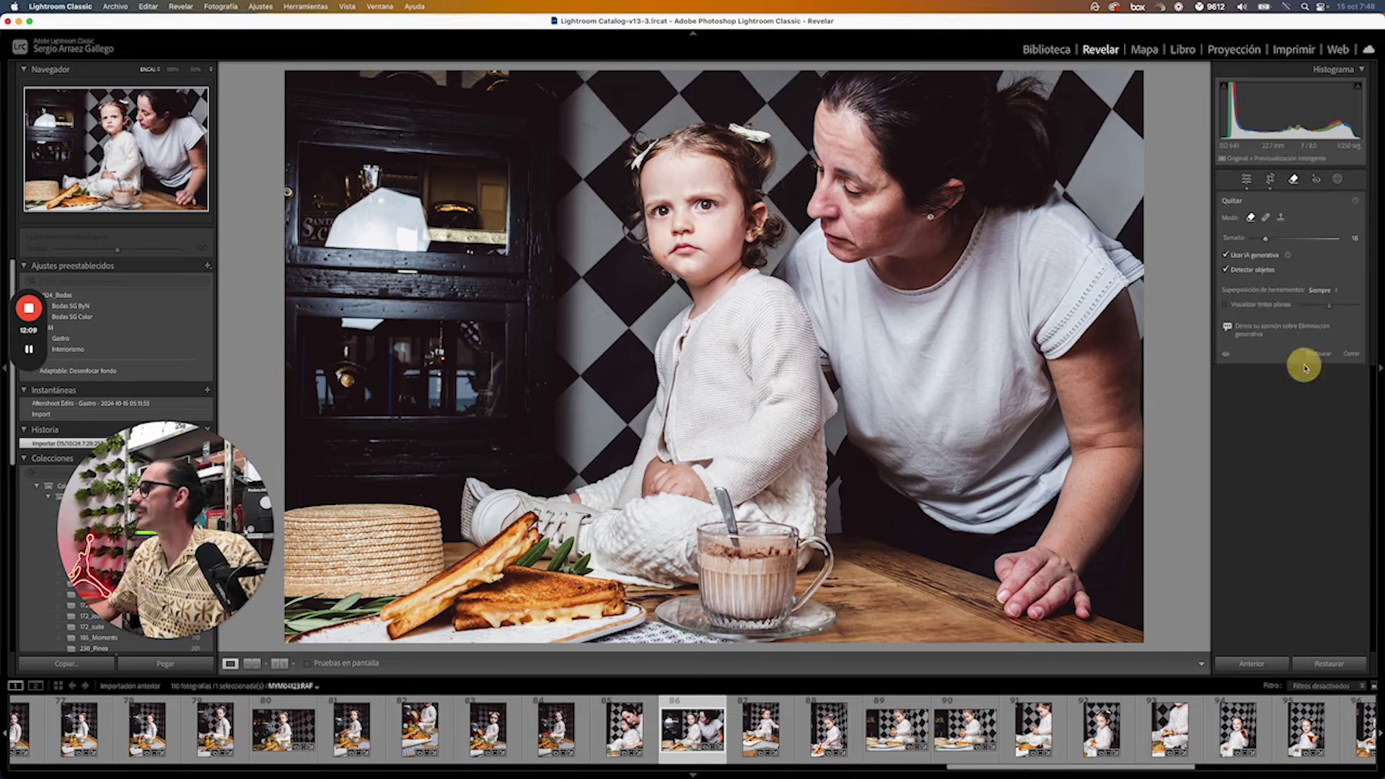
{"action": "left_click", "coordinate": [1226, 269]}
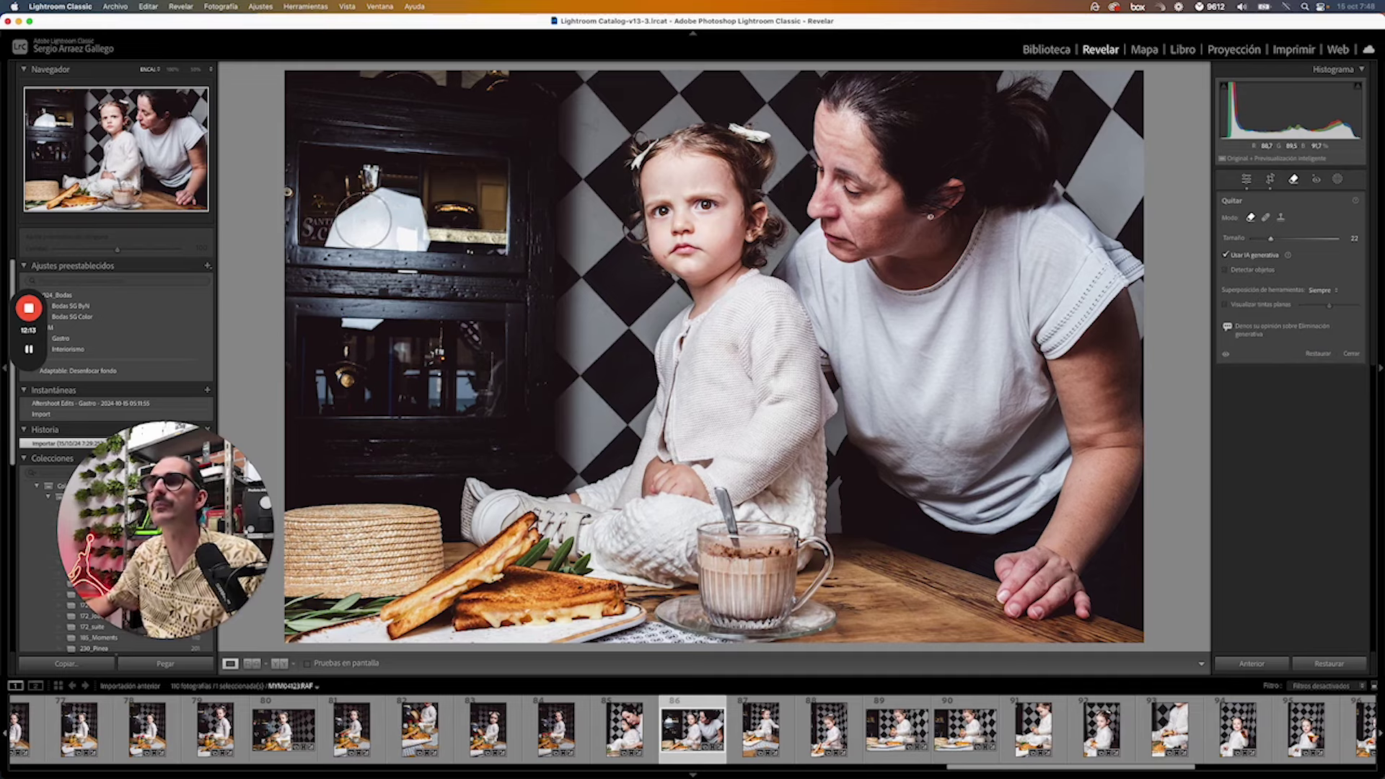
{"action": "mouse_move", "coordinate": [357, 217]}
{"action": "left_mouse_down"}
{"action": "mouse_move", "coordinate": [335, 231]}
{"action": "mouse_move", "coordinate": [412, 232]}
{"action": "mouse_move", "coordinate": [355, 321]}
{"action": "left_mouse_up"}
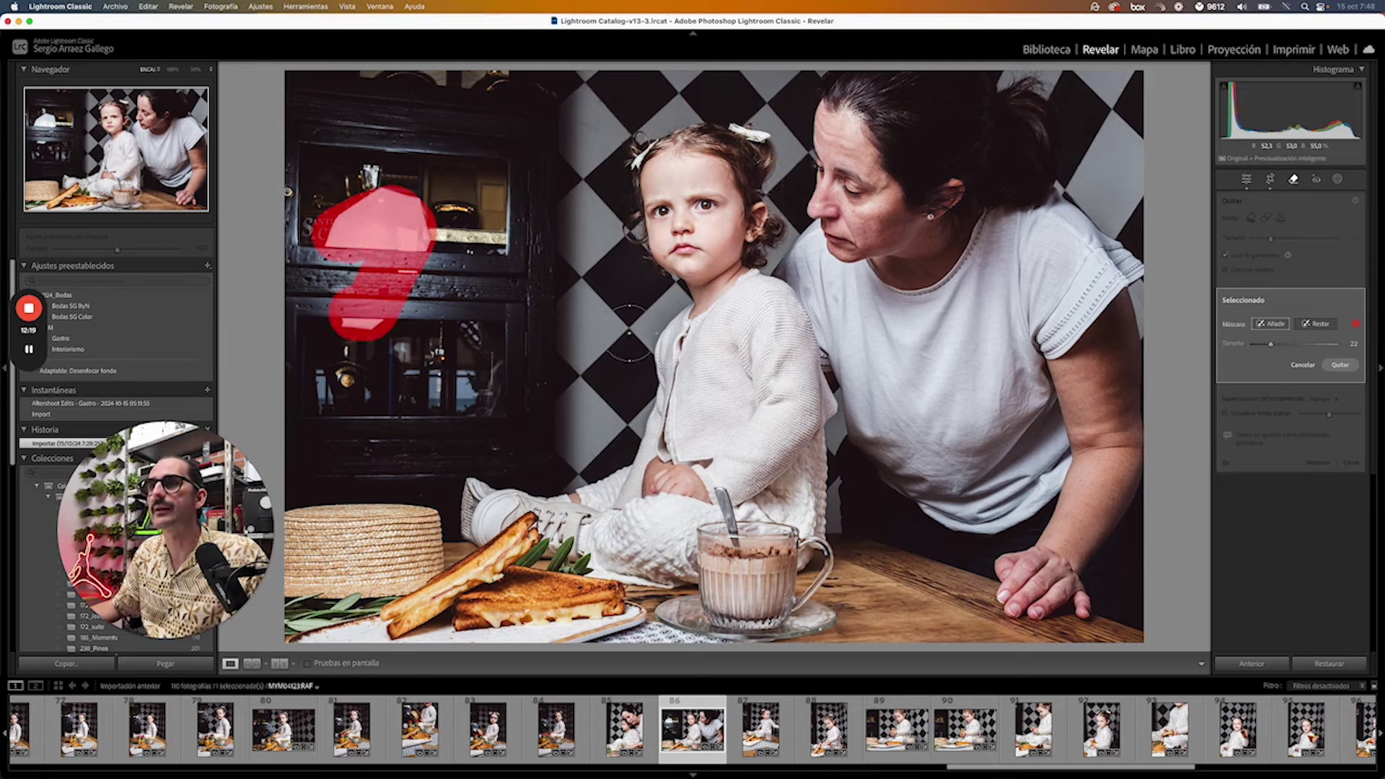
{"action": "left_click", "coordinate": [1340, 365]}
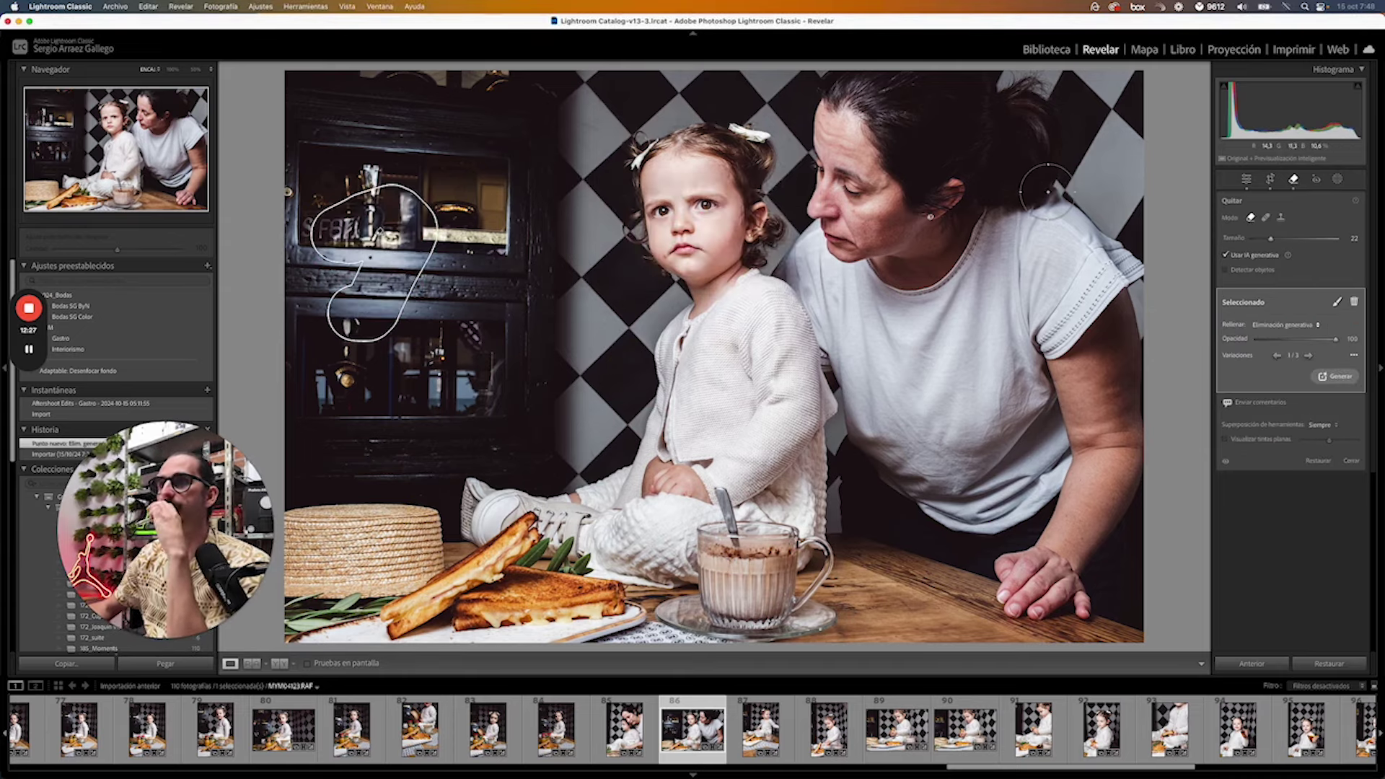
Cycle the generated fills, keep variation 3 of 3, and commit the lamp removal
{"action": "left_click", "coordinate": [1308, 356]}
{"action": "left_click", "coordinate": [1307, 356]}
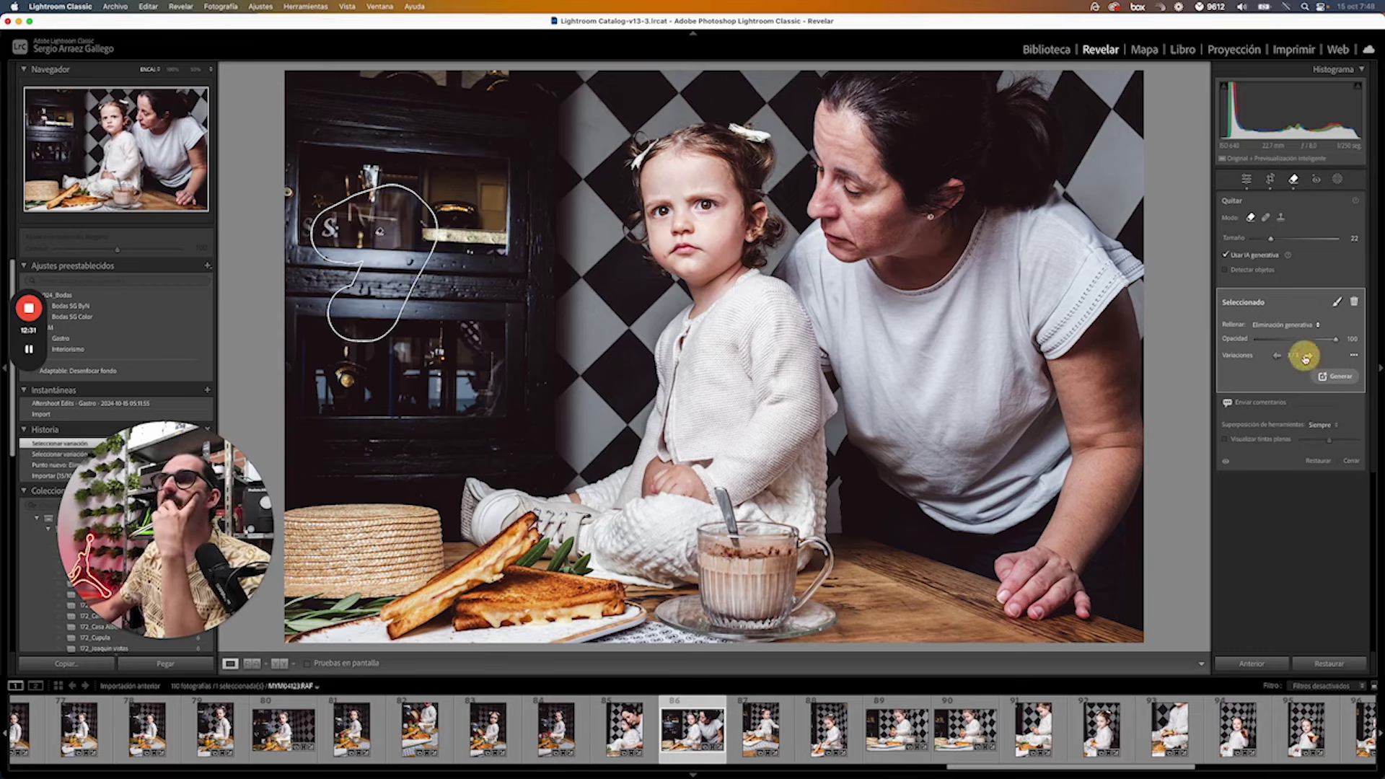
{"action": "left_click", "coordinate": [1307, 356]}
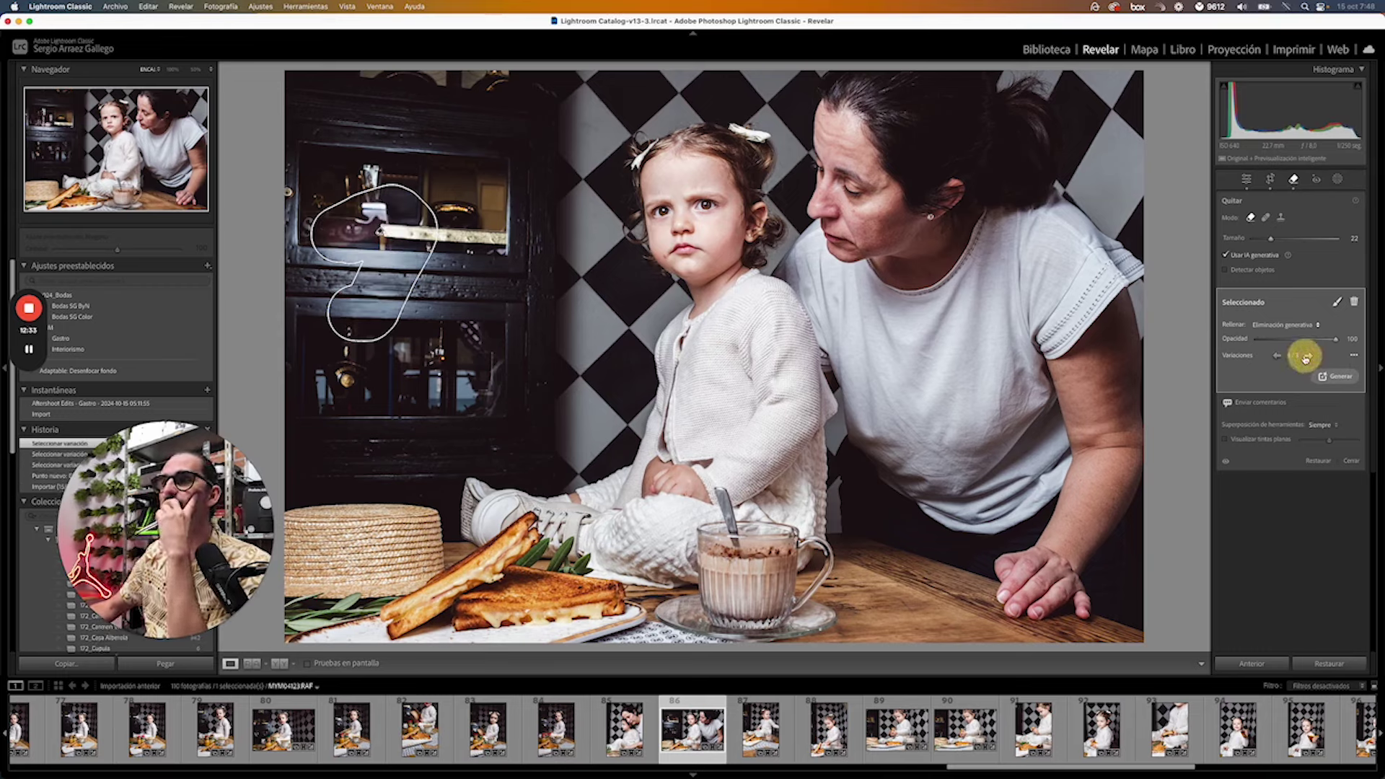
{"action": "left_click", "coordinate": [1307, 356]}
{"action": "left_click", "coordinate": [1308, 356]}
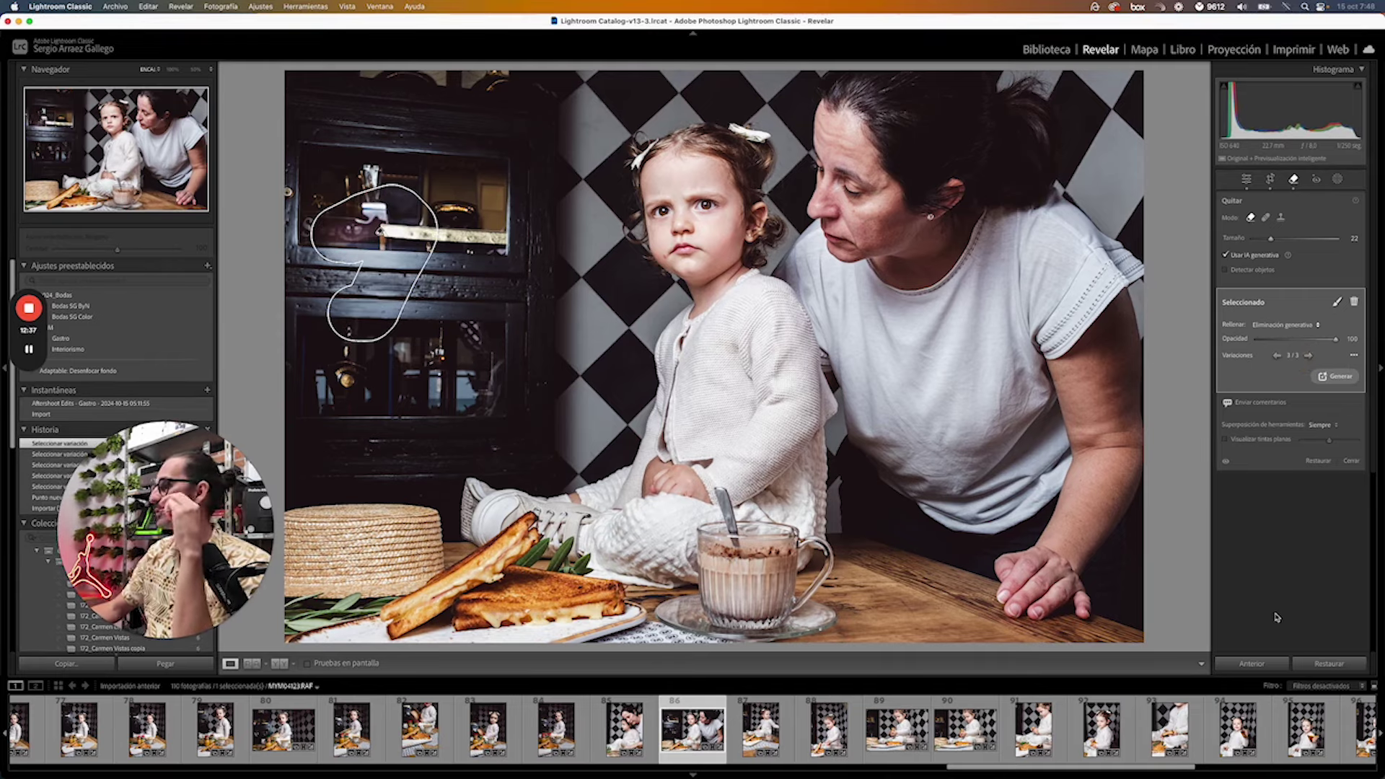
{"action": "key", "text": "q"}
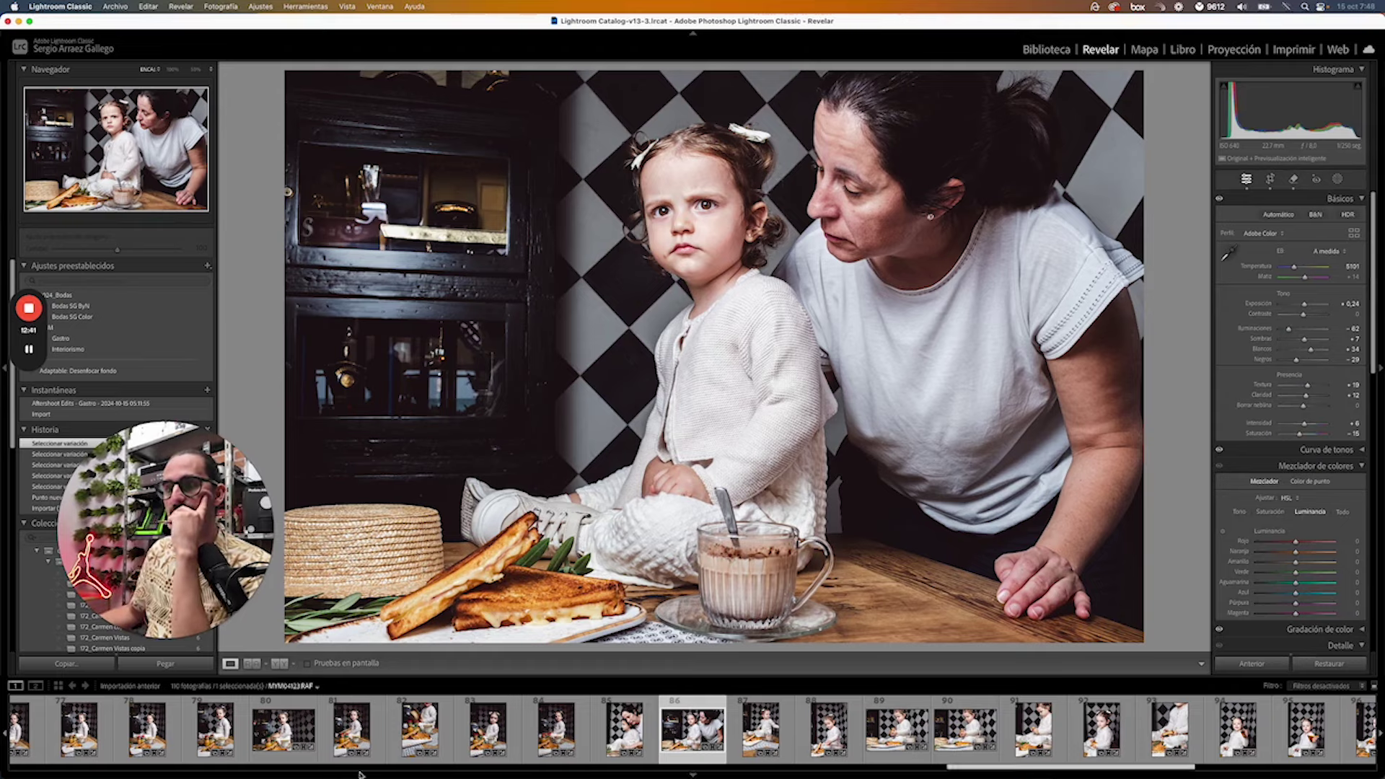
Compare before and after, then select photo 100 of the straw-hat girl in the Library grid
{"action": "left_click", "coordinate": [280, 663]}
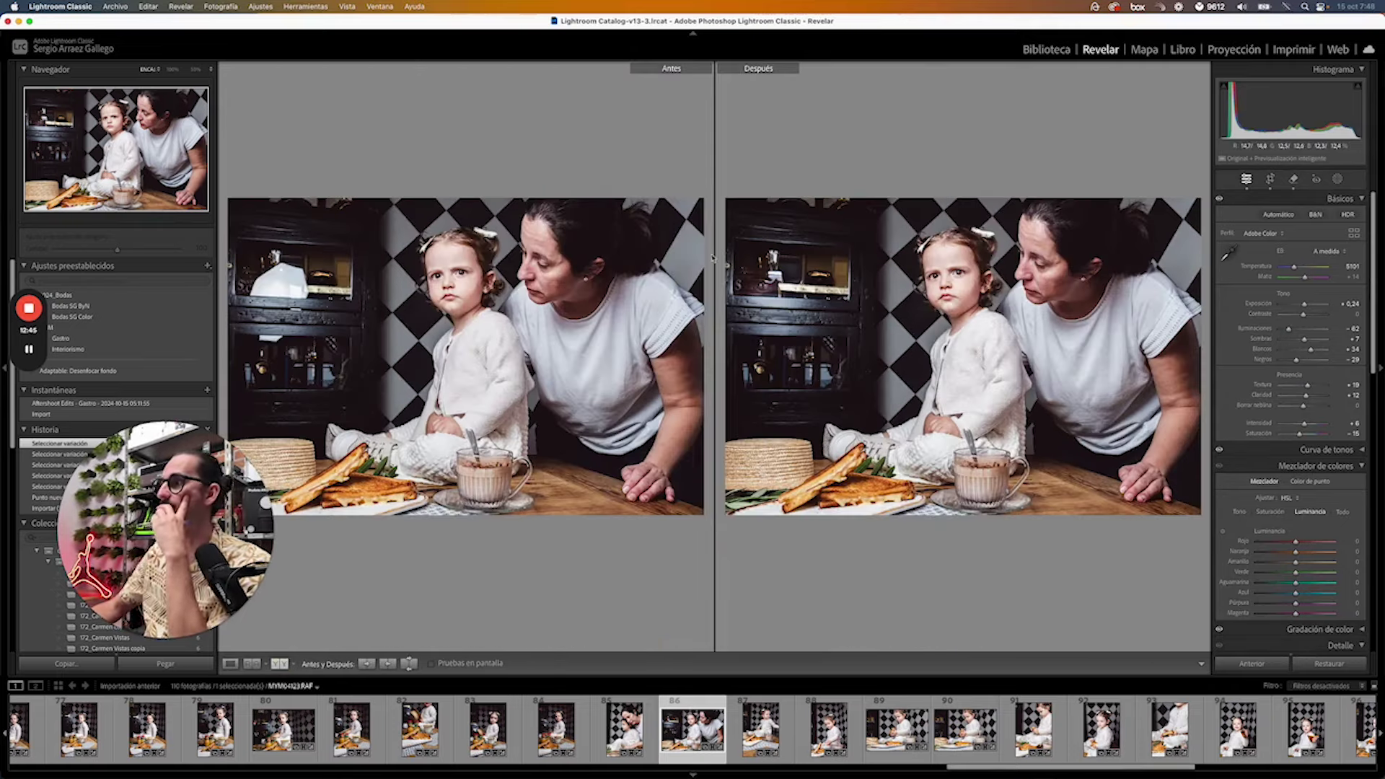
{"action": "left_click", "coordinate": [229, 664]}
{"action": "left_click", "coordinate": [1046, 49]}
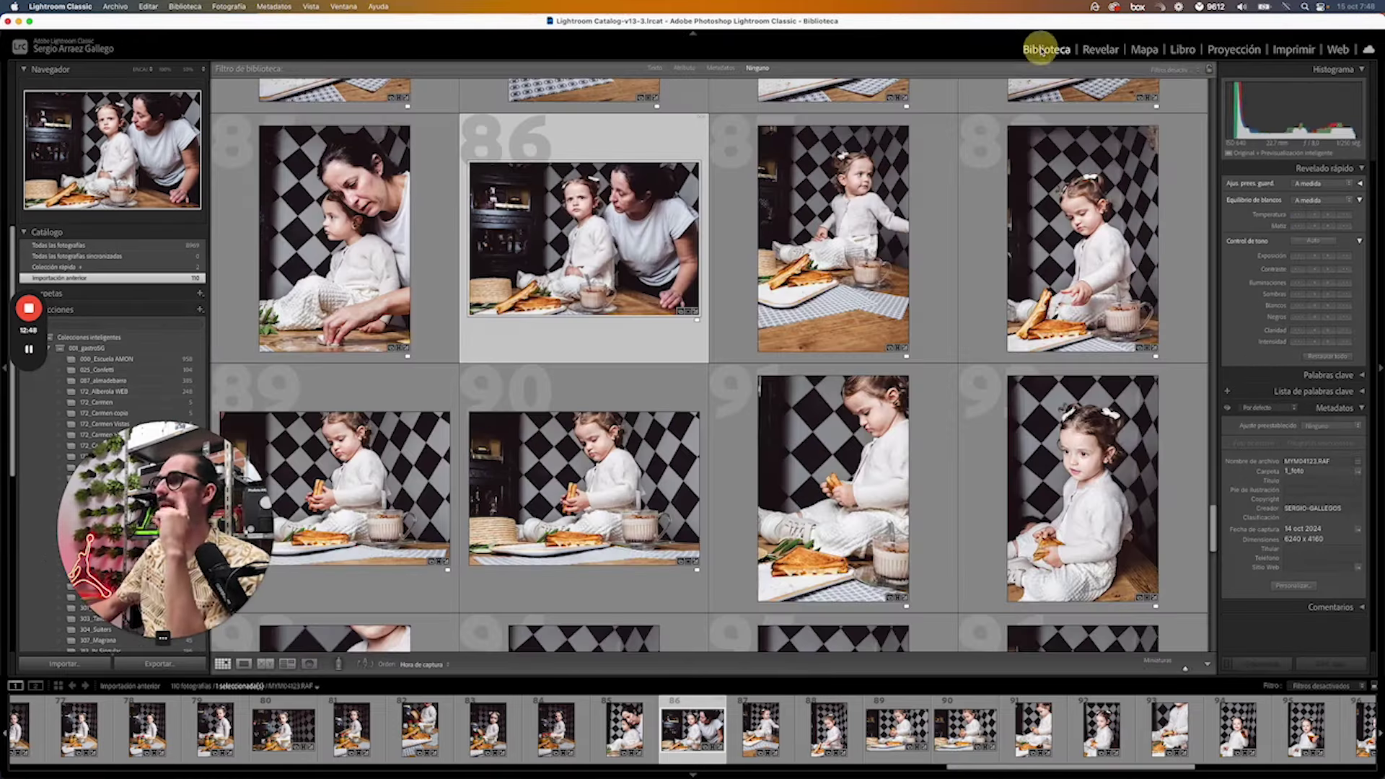
{"action": "left_click", "coordinate": [947, 463]}
{"action": "scroll", "coordinate": [1011, 404], "scroll_direction": "down", "scroll_amount": 10}
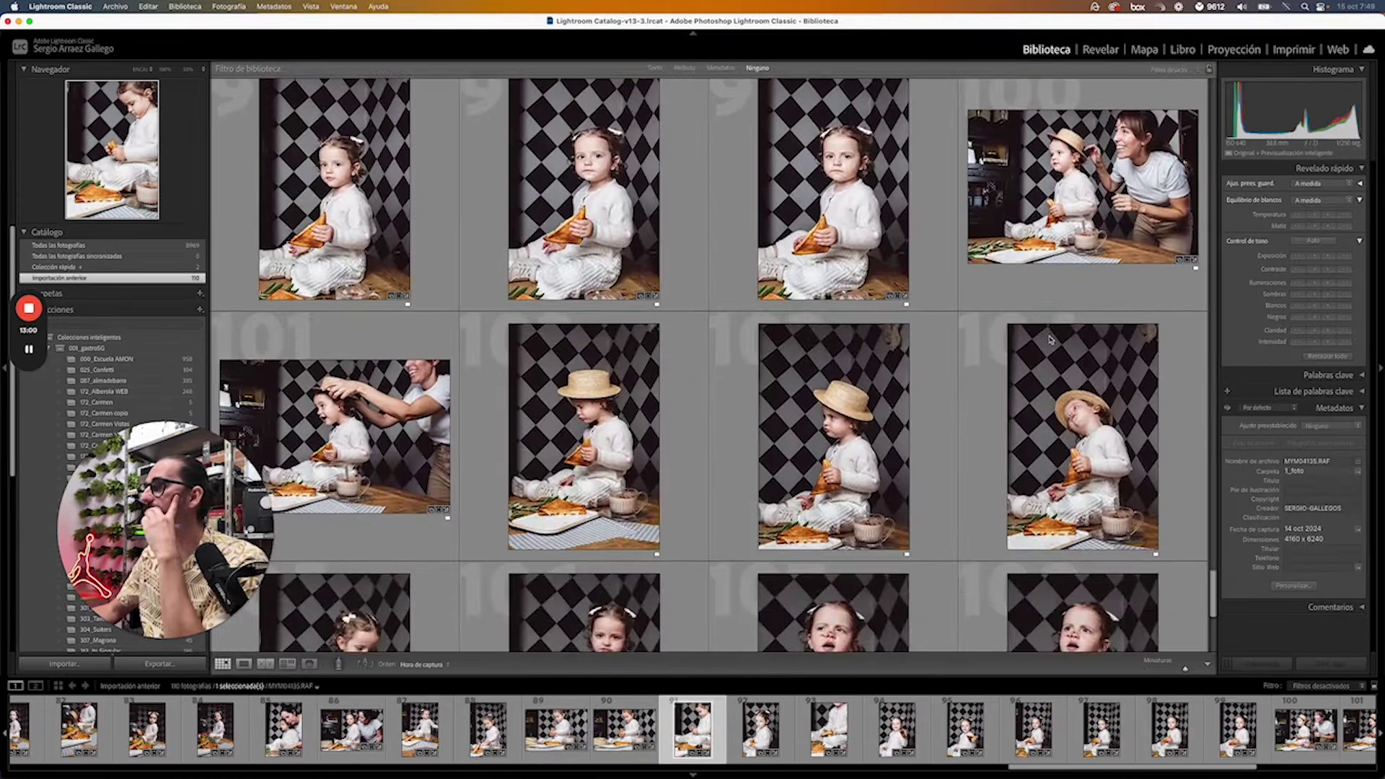
{"action": "scroll", "coordinate": [1050, 339], "scroll_direction": "up", "scroll_amount": 1}
{"action": "left_click", "coordinate": [1083, 209]}
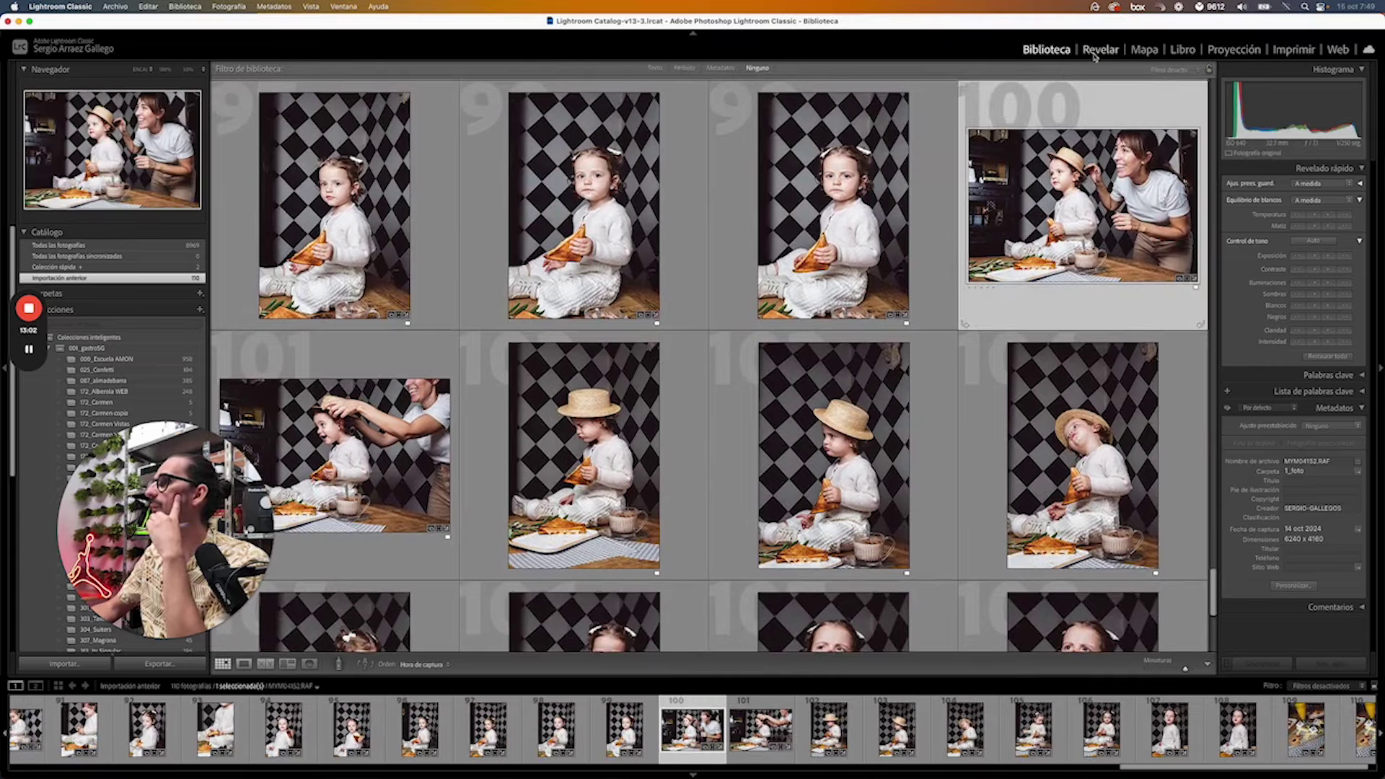
{"action": "left_click", "coordinate": [1100, 50]}
Paint a removal mask over the smiling woman's hand, arm and body, then generate the AI removal
{"action": "left_click", "coordinate": [1293, 178]}
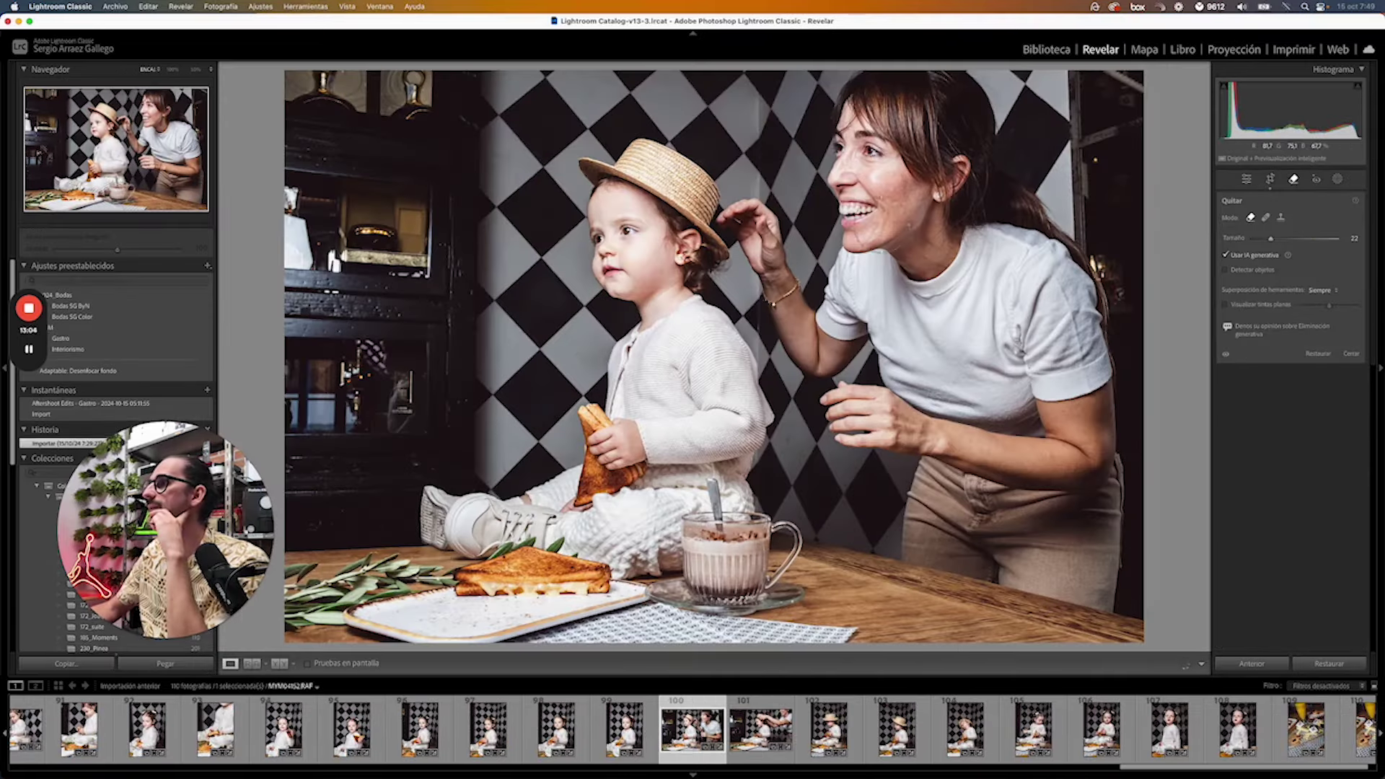
{"action": "scroll", "coordinate": [850, 289], "scroll_direction": "up", "scroll_amount": 5}
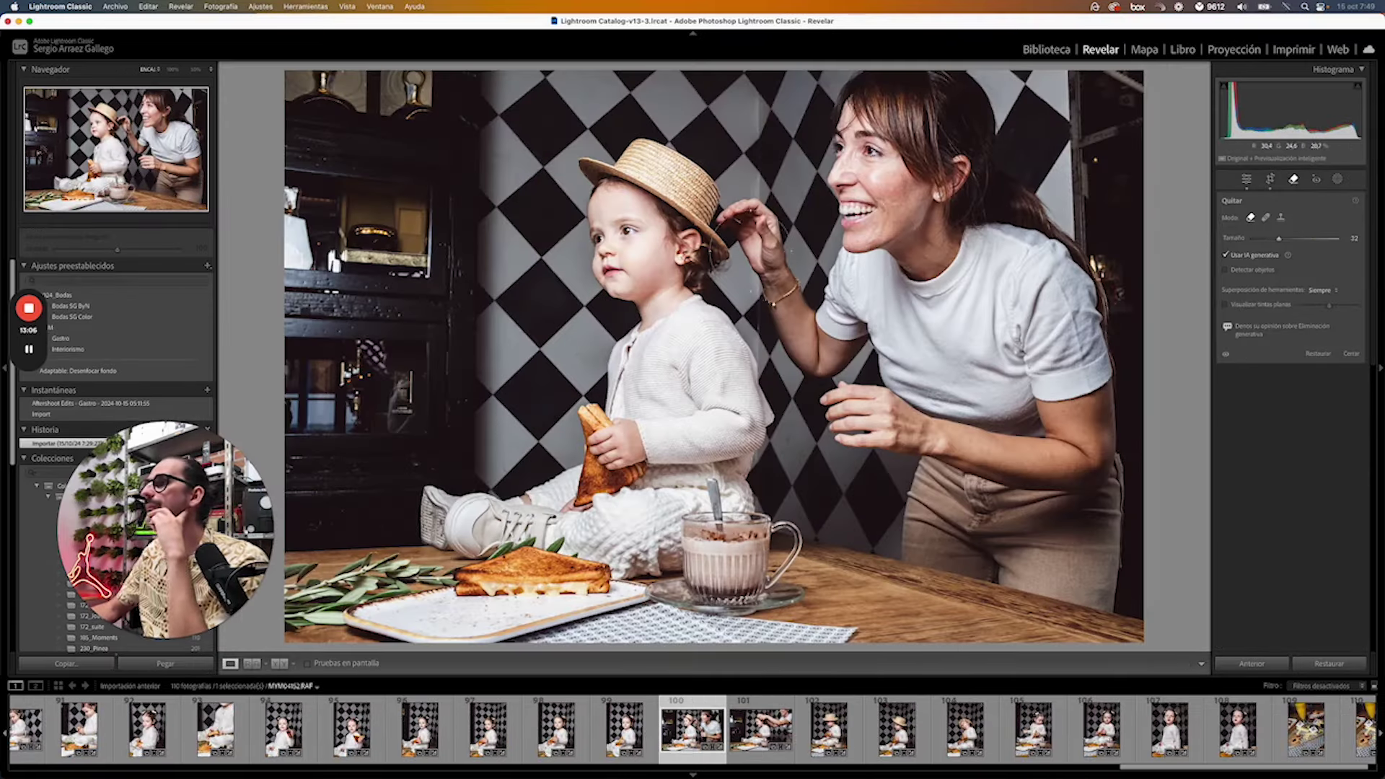
{"action": "scroll", "coordinate": [747, 213], "scroll_direction": "down", "scroll_amount": 3}
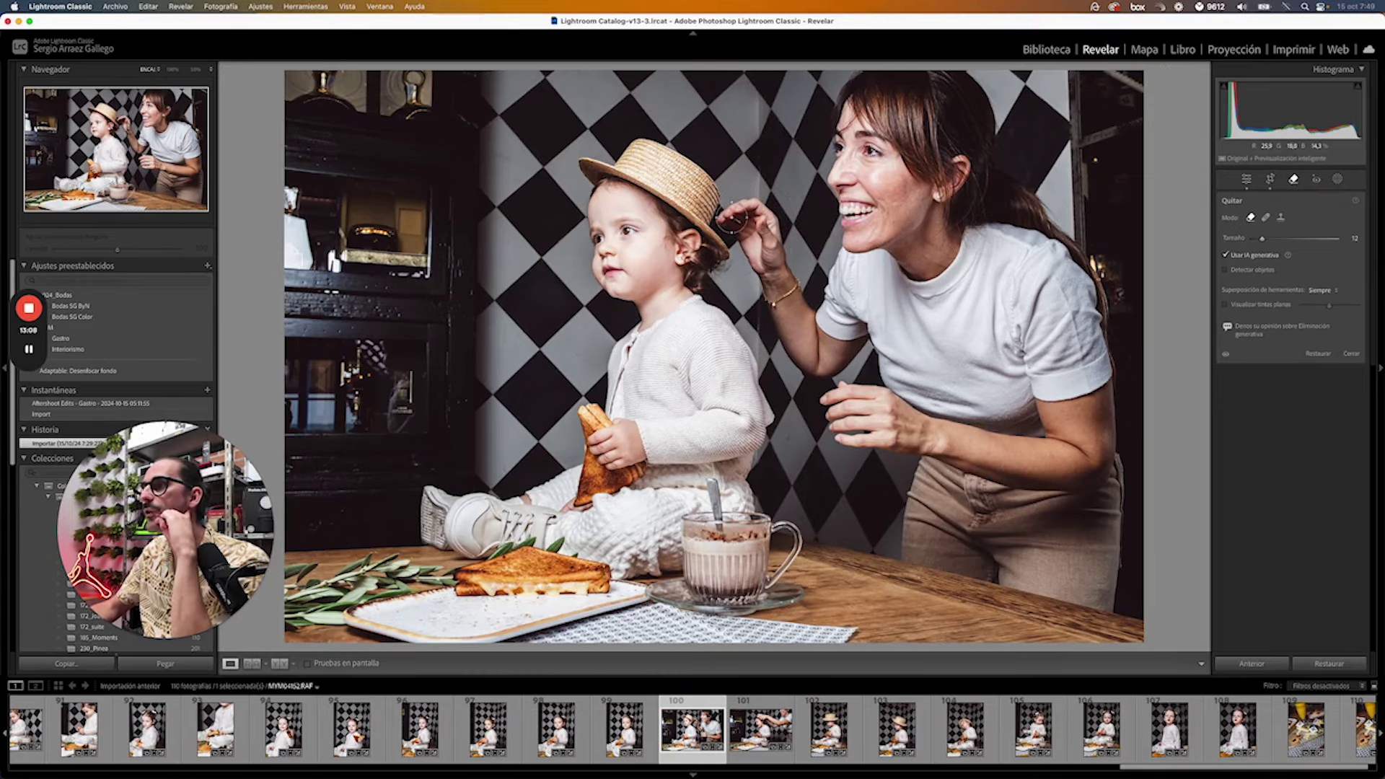
{"action": "left_click", "coordinate": [734, 217]}
{"action": "mouse_move", "coordinate": [752, 212]}
{"action": "left_mouse_down"}
{"action": "mouse_move", "coordinate": [768, 217]}
{"action": "mouse_move", "coordinate": [764, 253]}
{"action": "mouse_move", "coordinate": [754, 238]}
{"action": "mouse_move", "coordinate": [777, 301]}
{"action": "mouse_move", "coordinate": [786, 284]}
{"action": "mouse_move", "coordinate": [779, 273]}
{"action": "mouse_move", "coordinate": [794, 339]}
{"action": "mouse_move", "coordinate": [800, 328]}
{"action": "mouse_move", "coordinate": [839, 350]}
{"action": "left_mouse_up"}
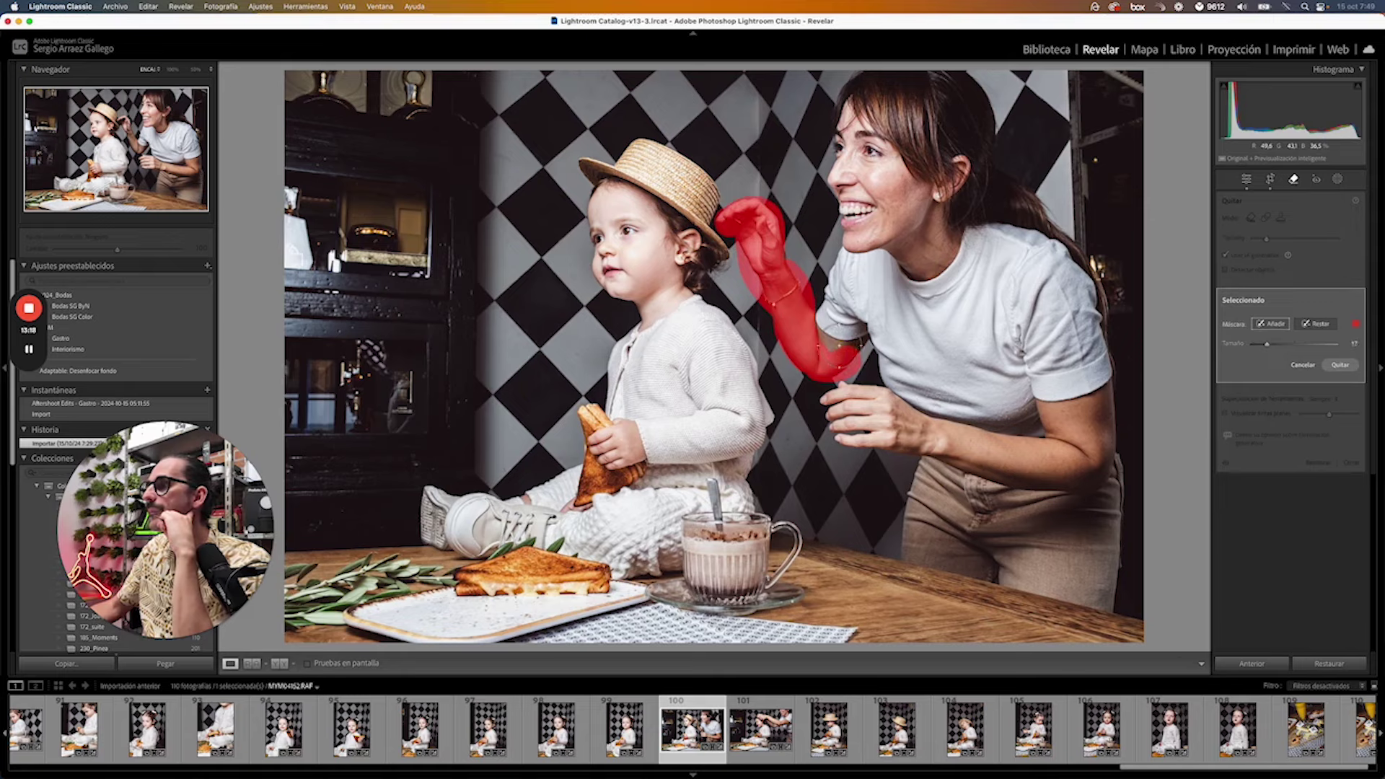
{"action": "mouse_move", "coordinate": [834, 318]}
{"action": "left_mouse_down"}
{"action": "mouse_move", "coordinate": [876, 244]}
{"action": "mouse_move", "coordinate": [870, 156]}
{"action": "mouse_move", "coordinate": [887, 84]}
{"action": "mouse_move", "coordinate": [980, 93]}
{"action": "mouse_move", "coordinate": [866, 346]}
{"action": "mouse_move", "coordinate": [989, 192]}
{"action": "mouse_move", "coordinate": [1055, 279]}
{"action": "mouse_move", "coordinate": [1076, 396]}
{"action": "mouse_move", "coordinate": [1076, 572]}
{"action": "mouse_move", "coordinate": [1101, 505]}
{"action": "mouse_move", "coordinate": [1055, 580]}
{"action": "mouse_move", "coordinate": [922, 560]}
{"action": "mouse_move", "coordinate": [1002, 495]}
{"action": "mouse_move", "coordinate": [1049, 433]}
{"action": "mouse_move", "coordinate": [1022, 343]}
{"action": "mouse_move", "coordinate": [943, 464]}
{"action": "mouse_move", "coordinate": [881, 412]}
{"action": "mouse_move", "coordinate": [846, 414]}
{"action": "left_mouse_up"}
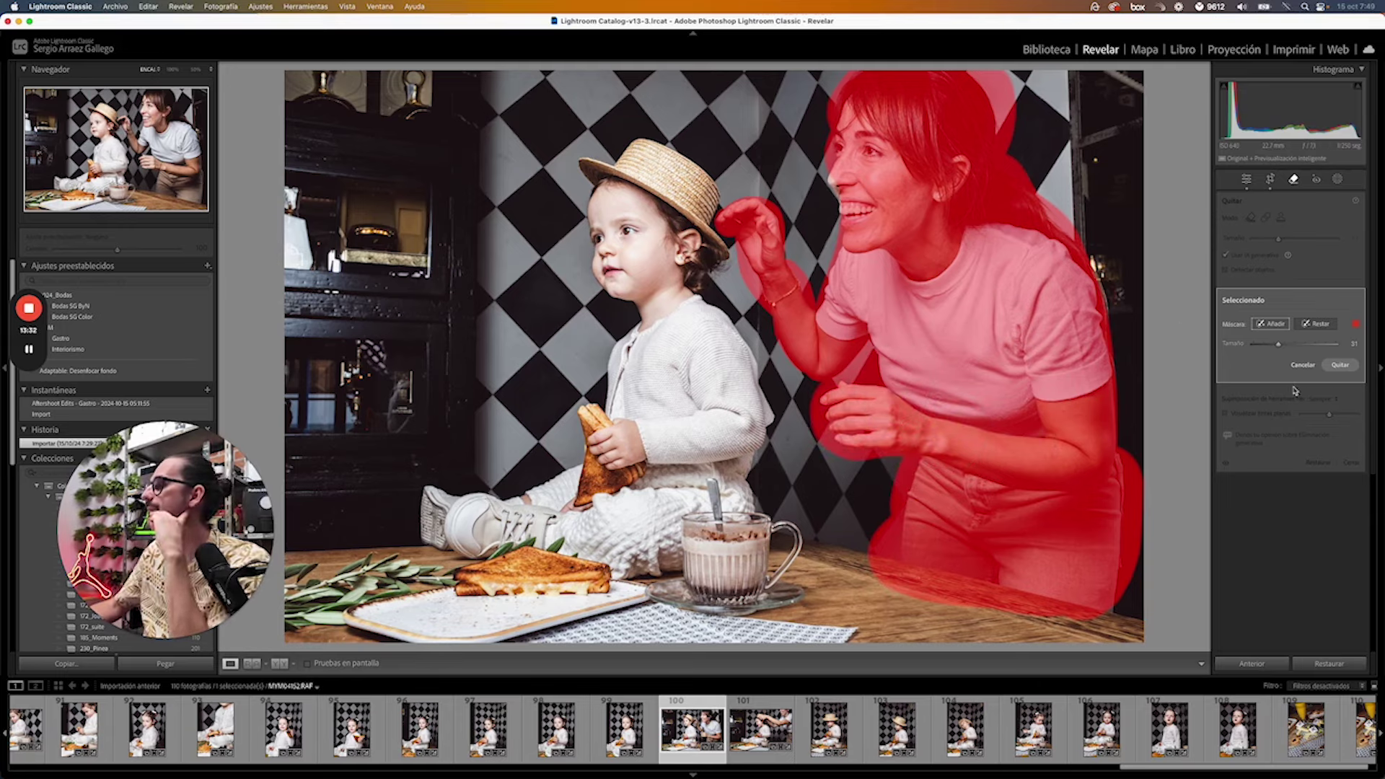
{"action": "left_click_drag", "start_coordinate": [829, 186], "coordinate": [851, 176]}
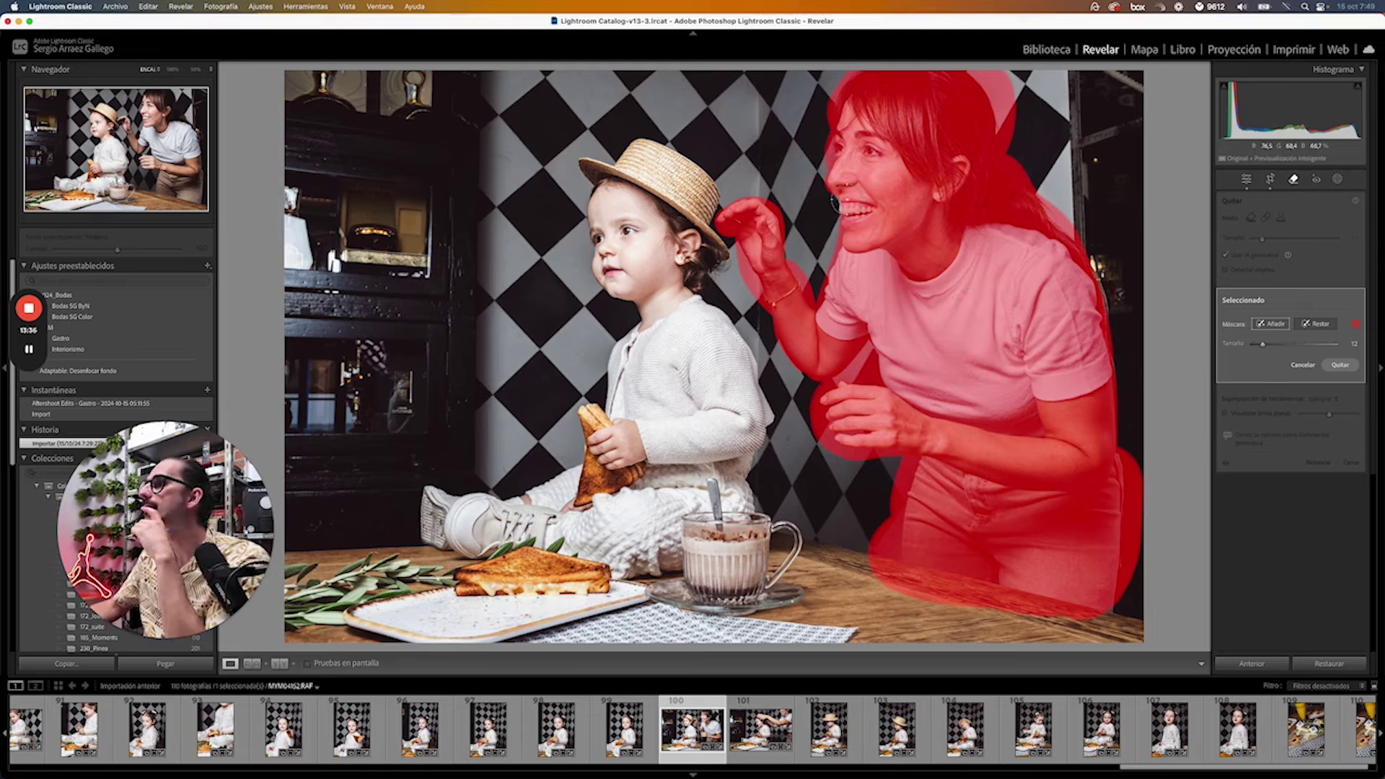
{"action": "left_click", "coordinate": [1340, 364]}
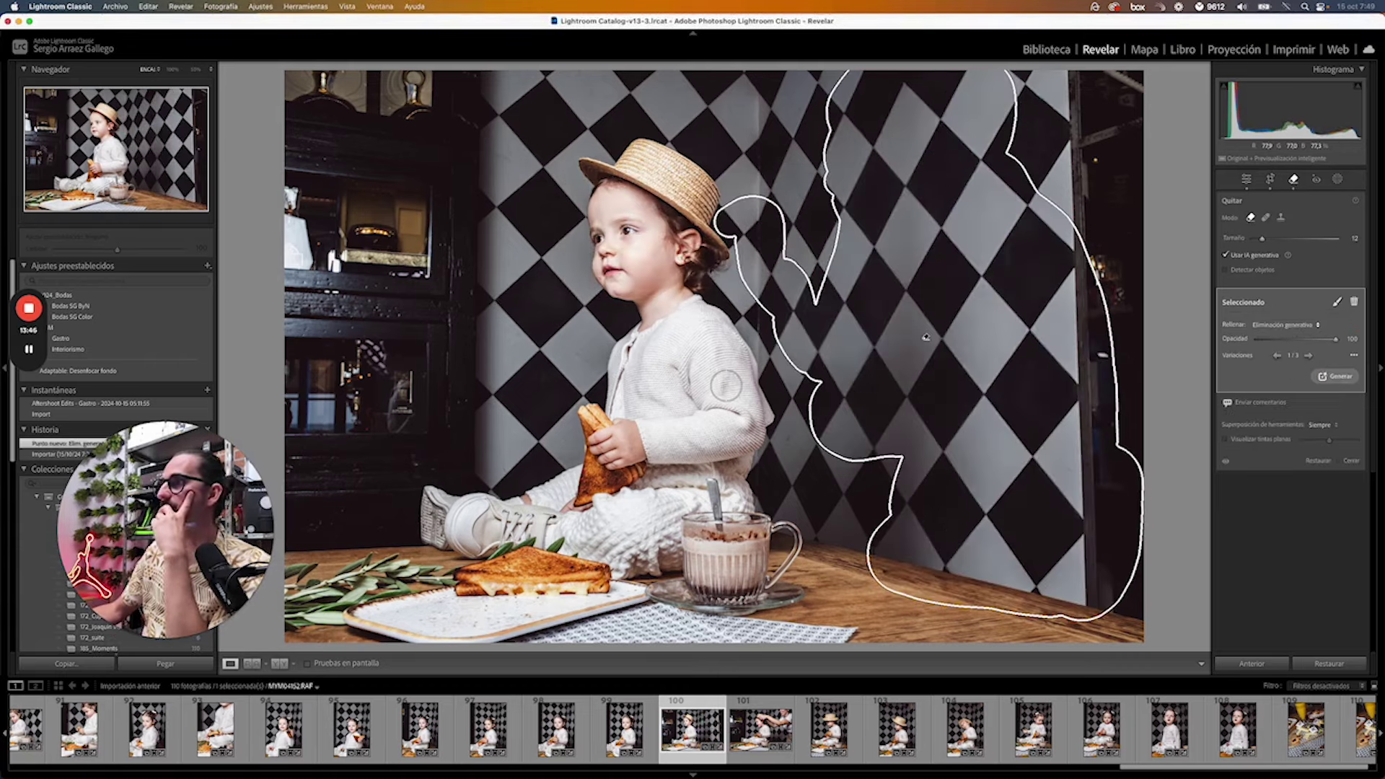
Deselect the removal spot and view photo 100 in Before/After side by side
{"action": "left_click", "coordinate": [1201, 630]}
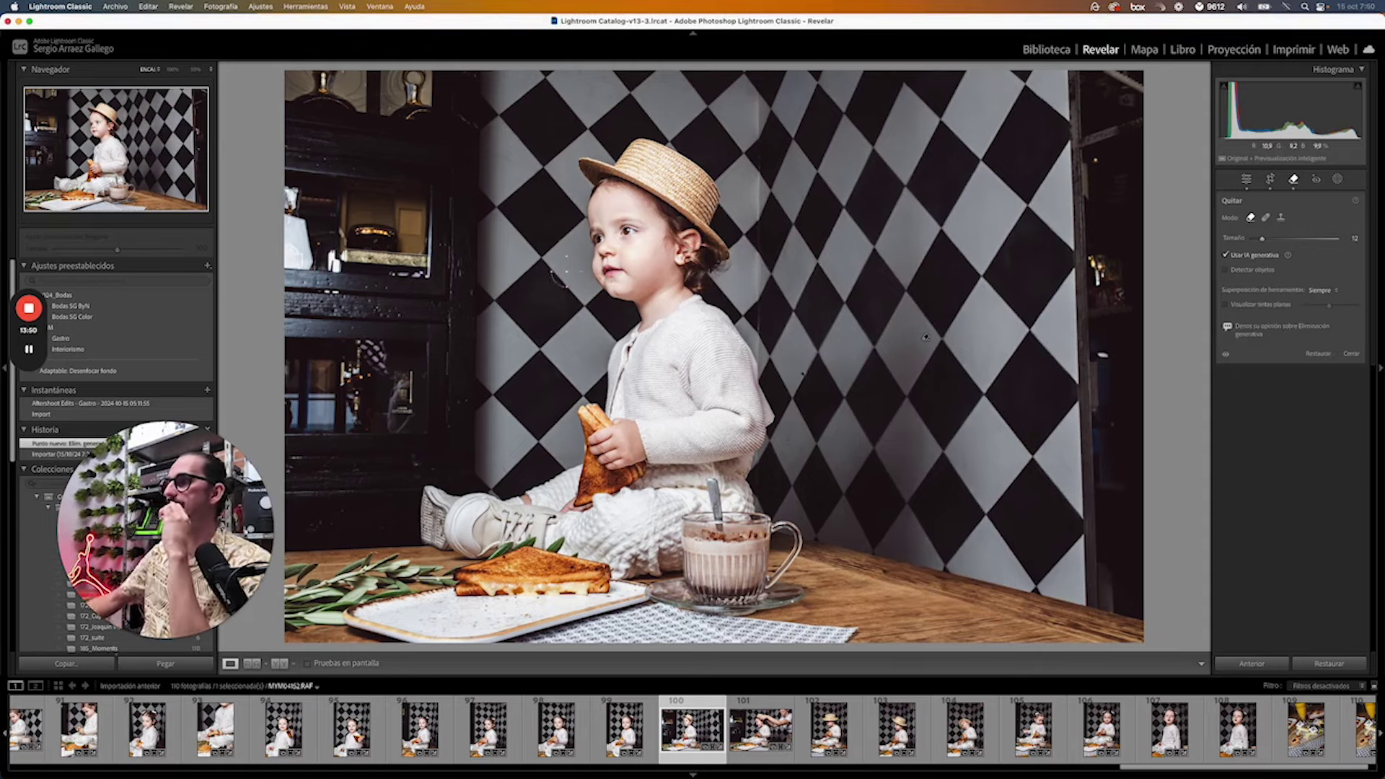
{"action": "mouse_move", "coordinate": [173, 622]}
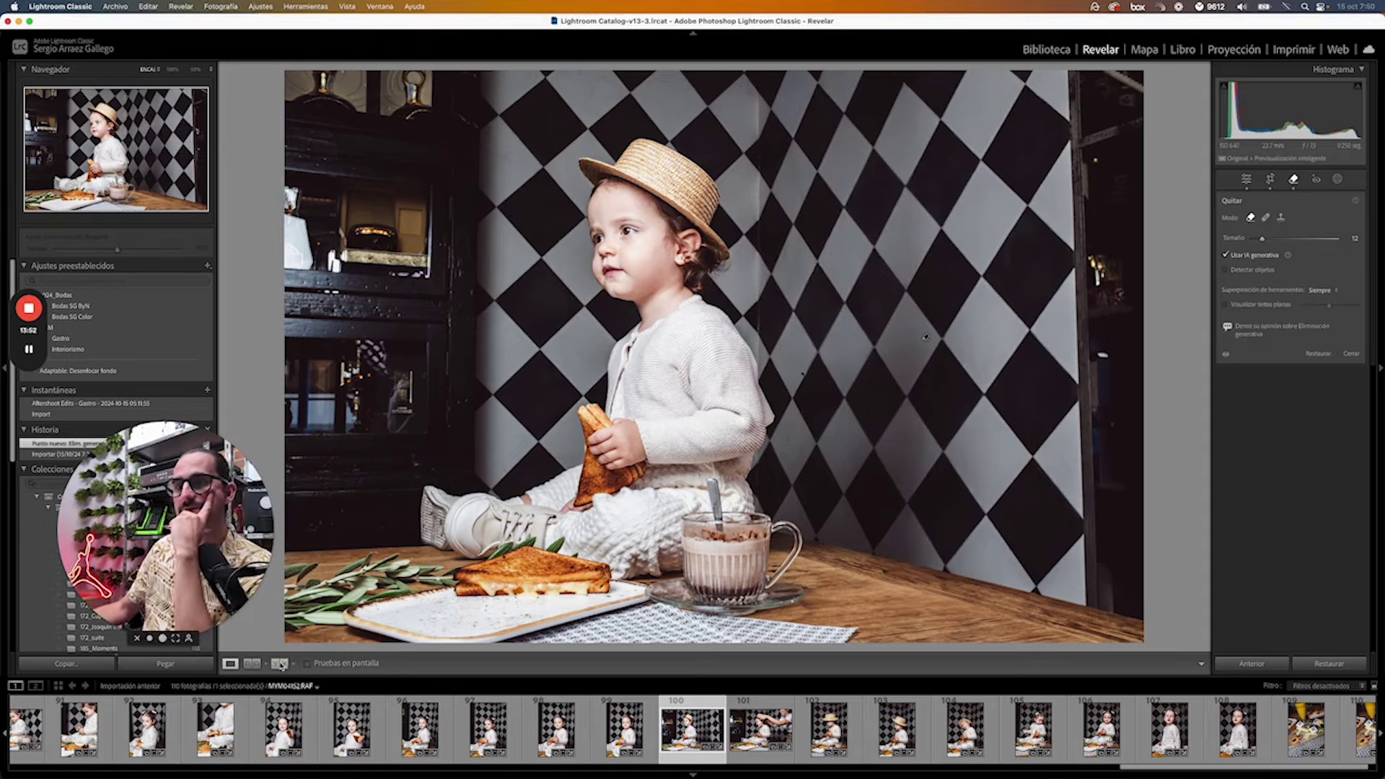
{"action": "left_click", "coordinate": [280, 664]}
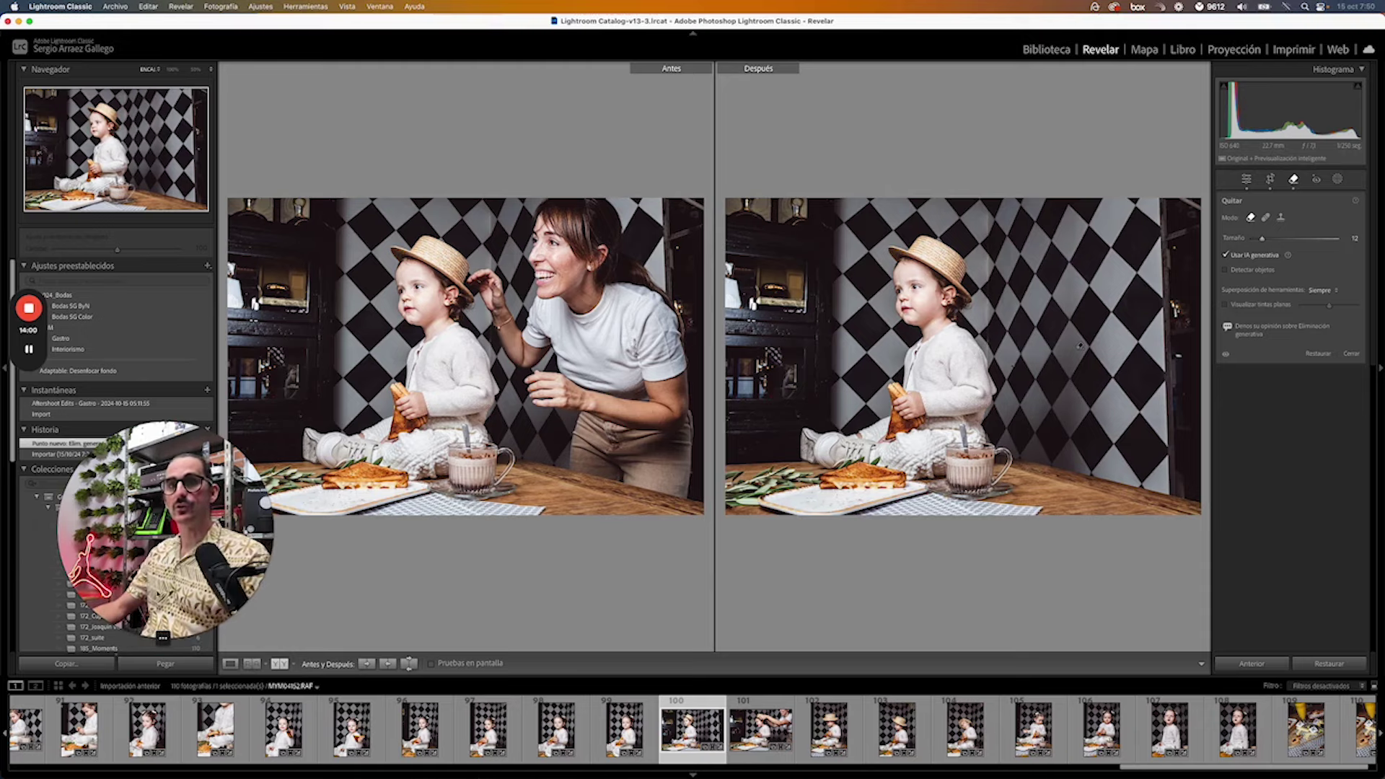
Back in Loupe view, toggle undo/redo to compare, ending with the woman's removal undone
{"action": "left_click", "coordinate": [232, 663]}
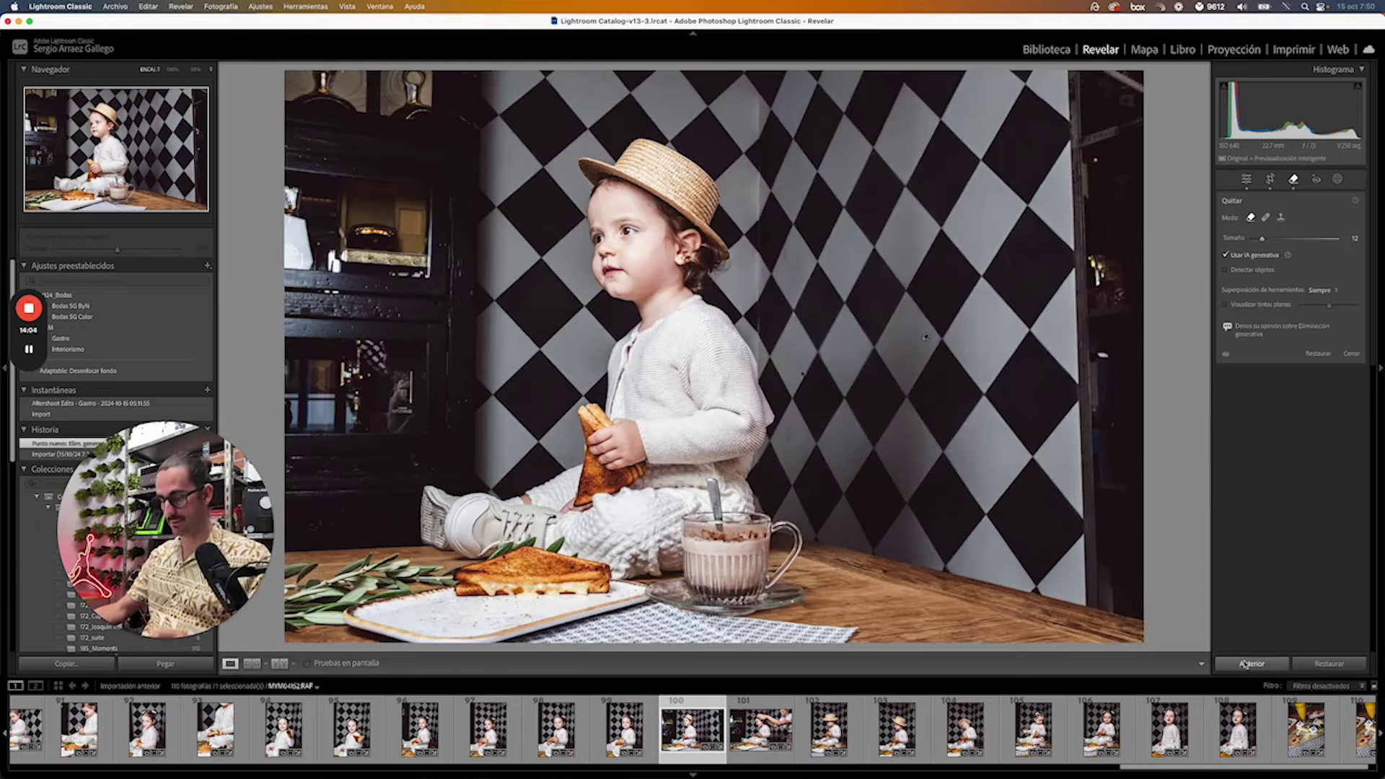
{"action": "key", "text": "super+z"}
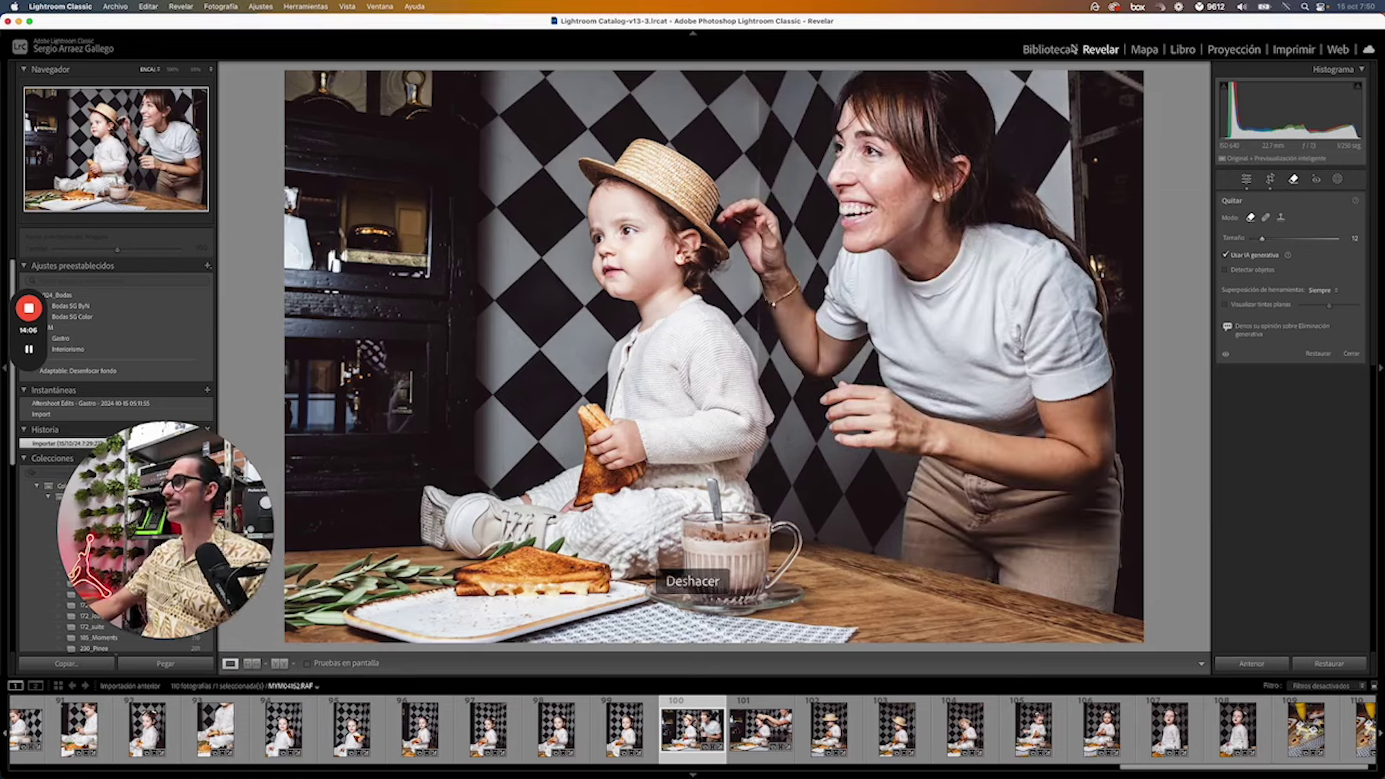
{"action": "key", "text": "super+shift+z"}
{"action": "key", "text": "super+z"}
{"action": "key", "text": "super+shift+z"}
{"action": "key", "text": "super+z"}
{"action": "key", "text": "super+shift+z"}
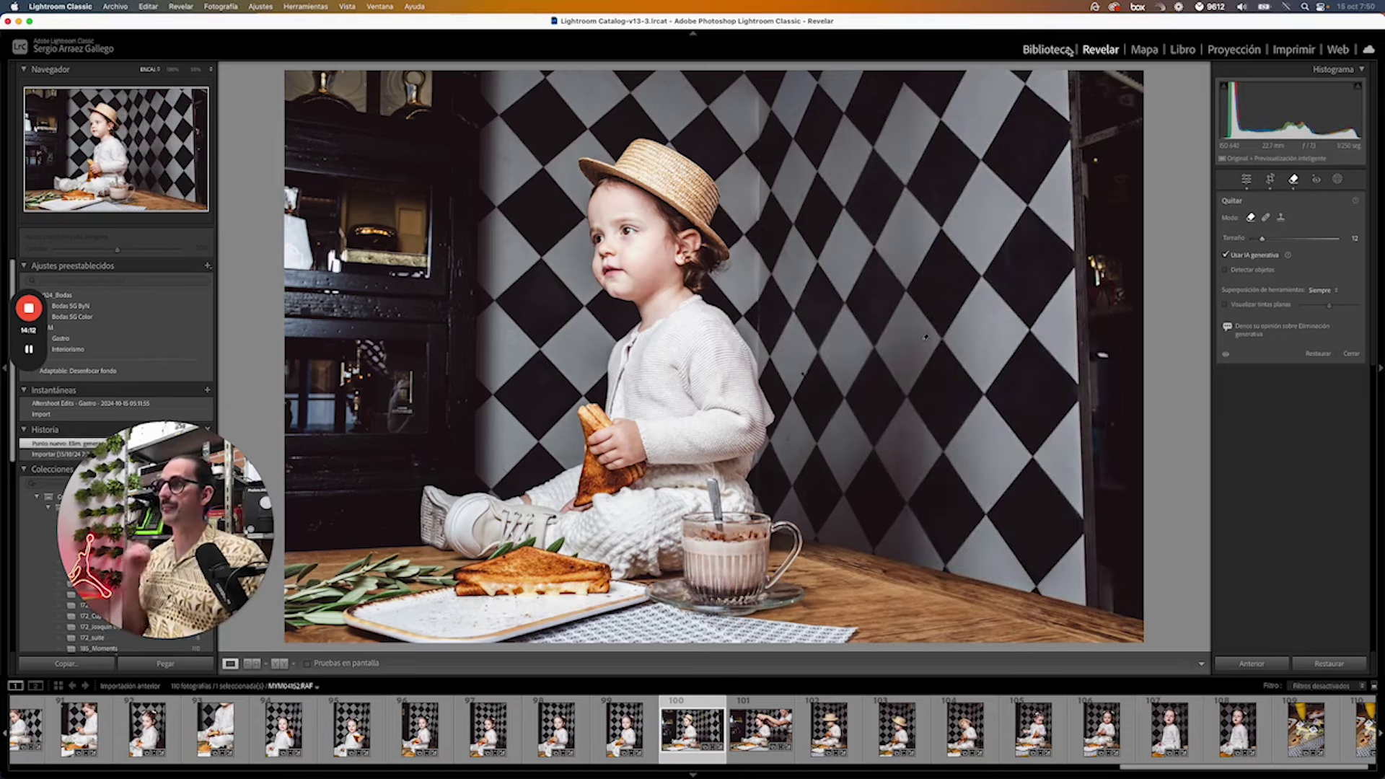
{"action": "key", "text": "super+z"}
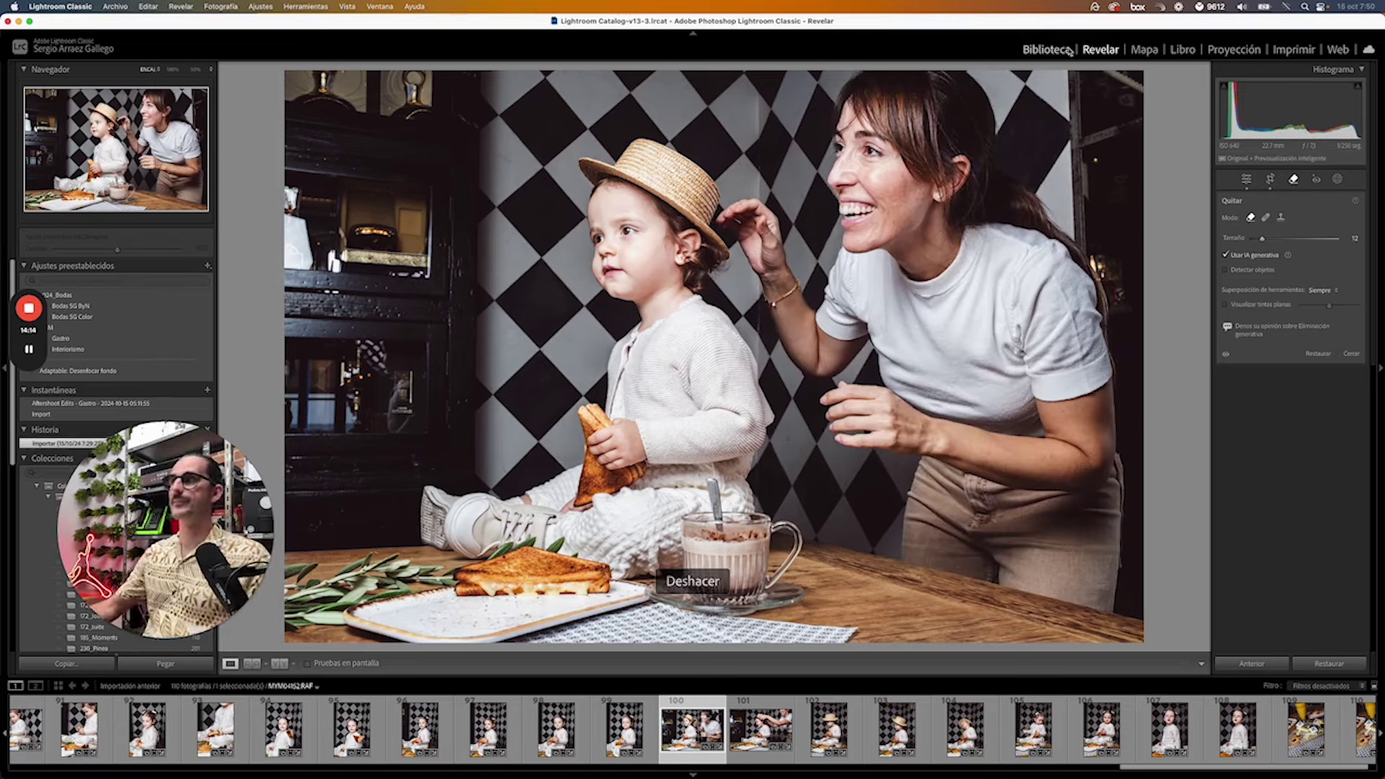